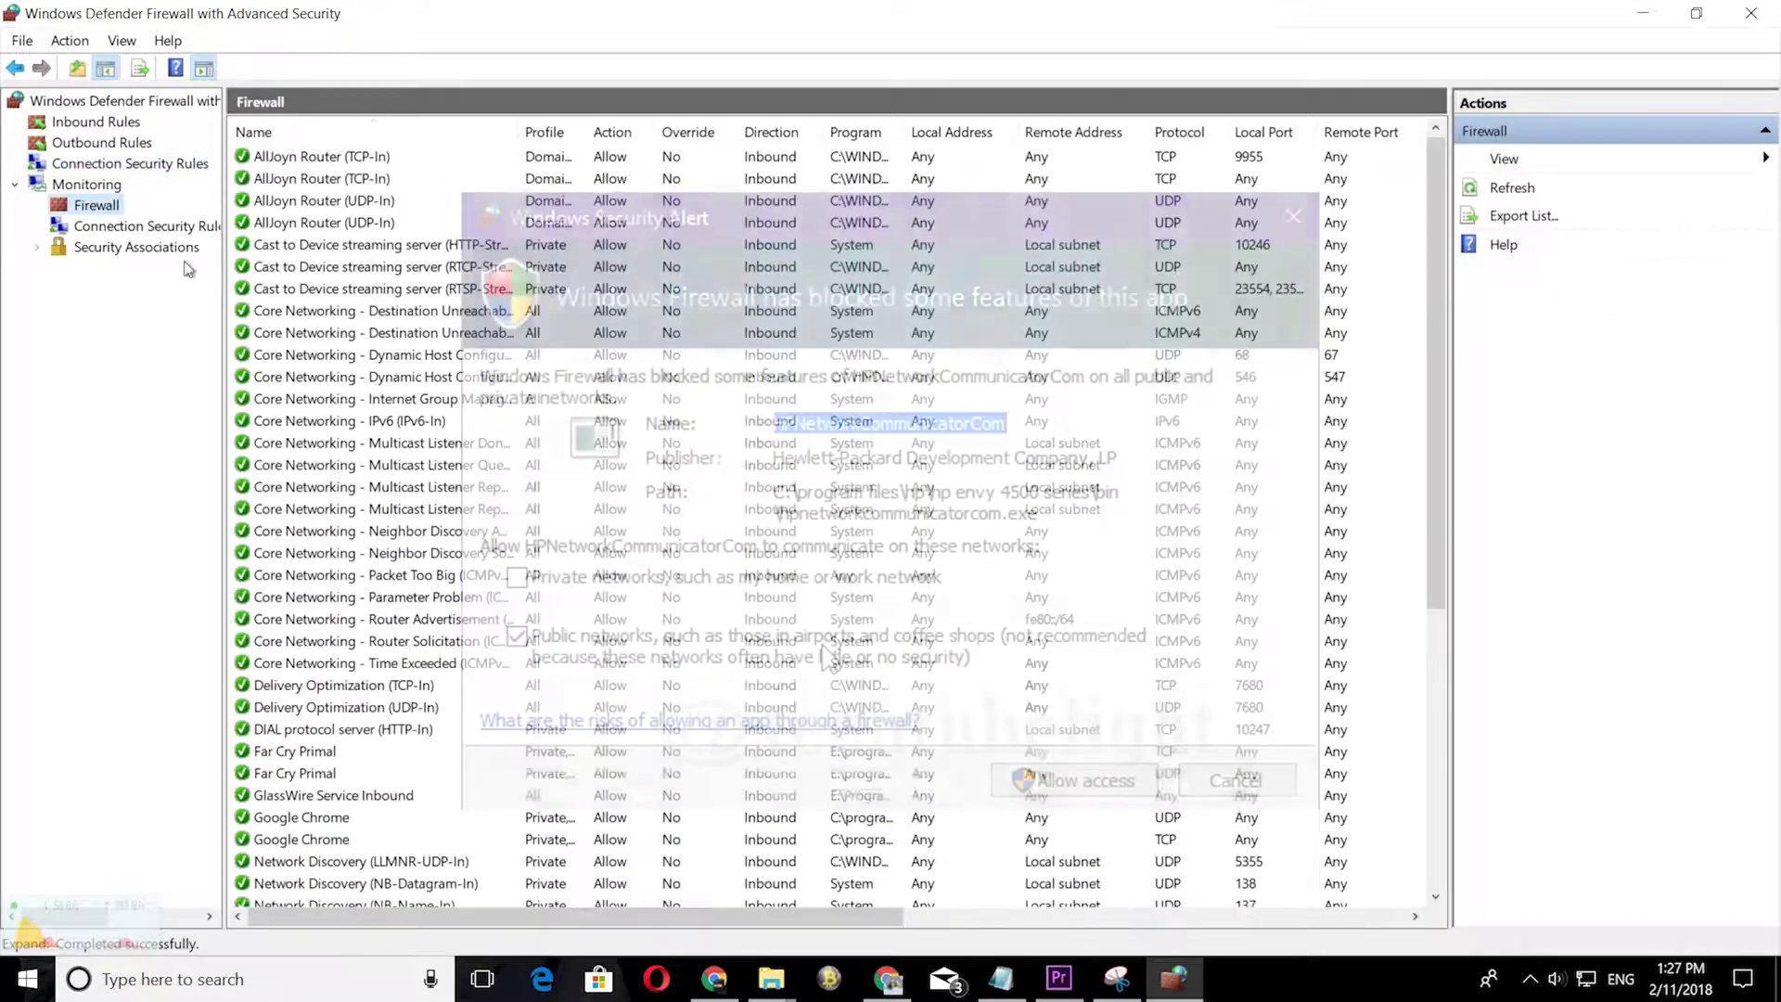
- Review the firewall monitoring overview, including the state, general and logging settings of the private and public profiles
left_click(116, 184)
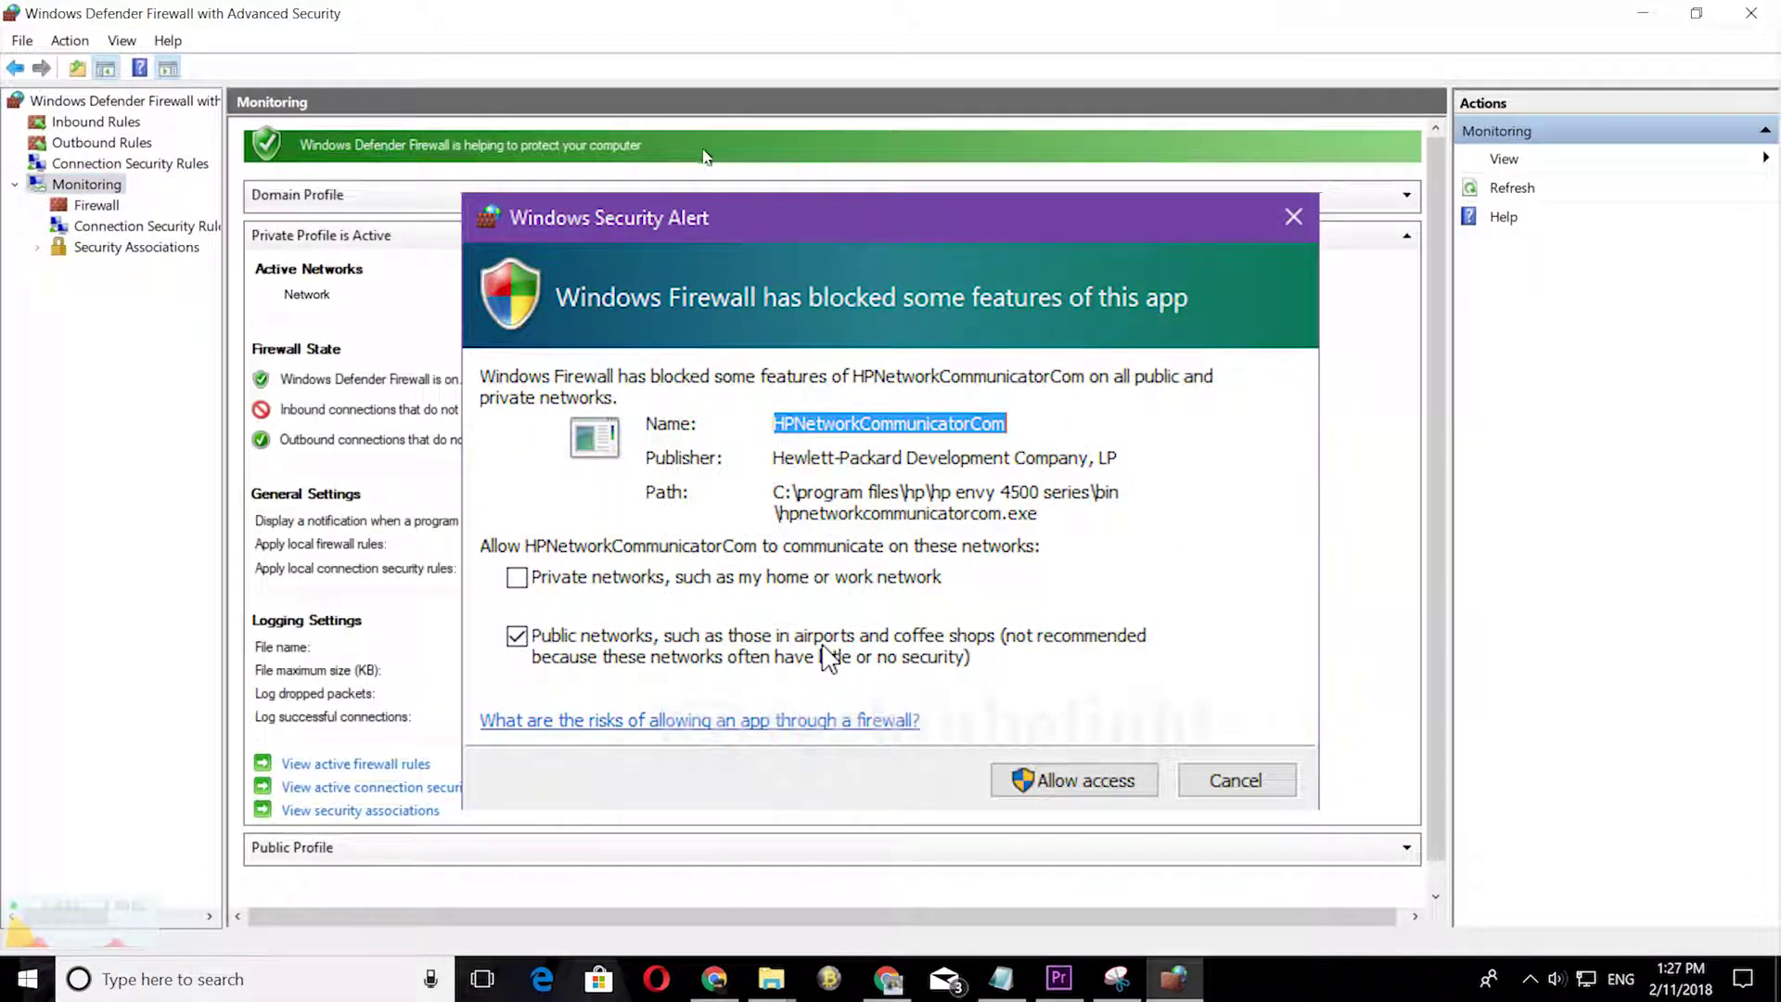
scroll(702, 152, "down", 1)
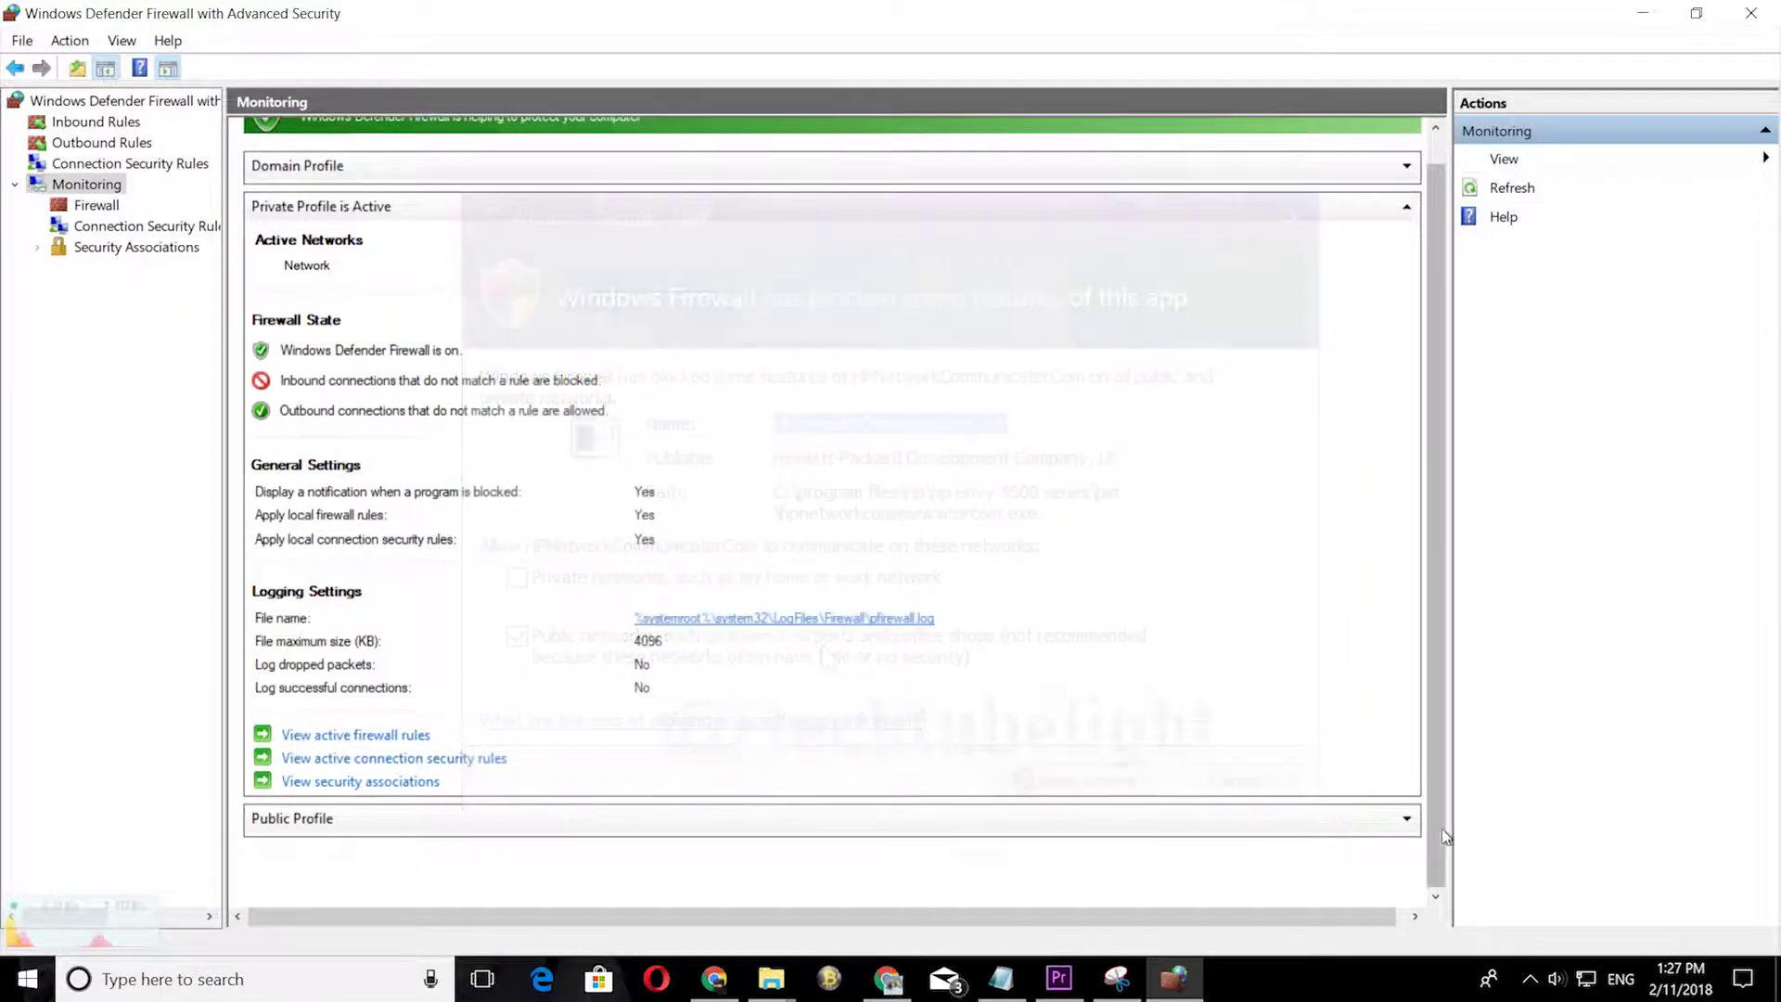
scroll(1040, 643, "down", 5)
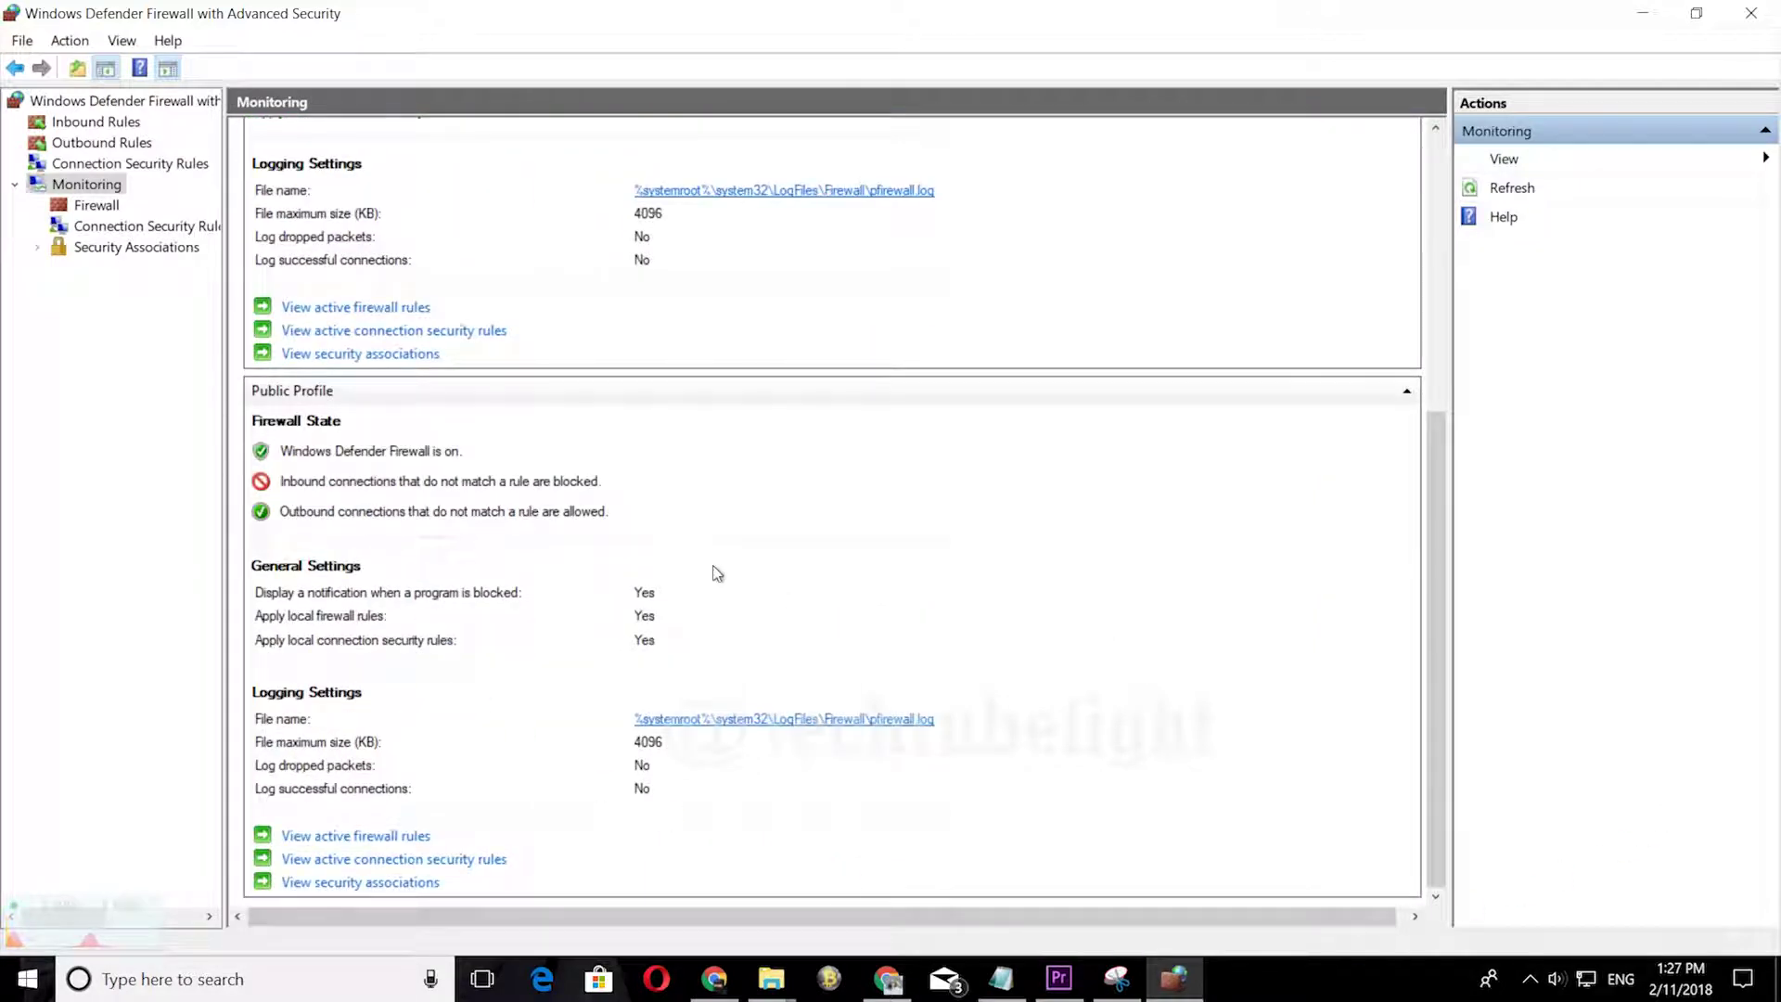
scroll(719, 576, "up", 5)
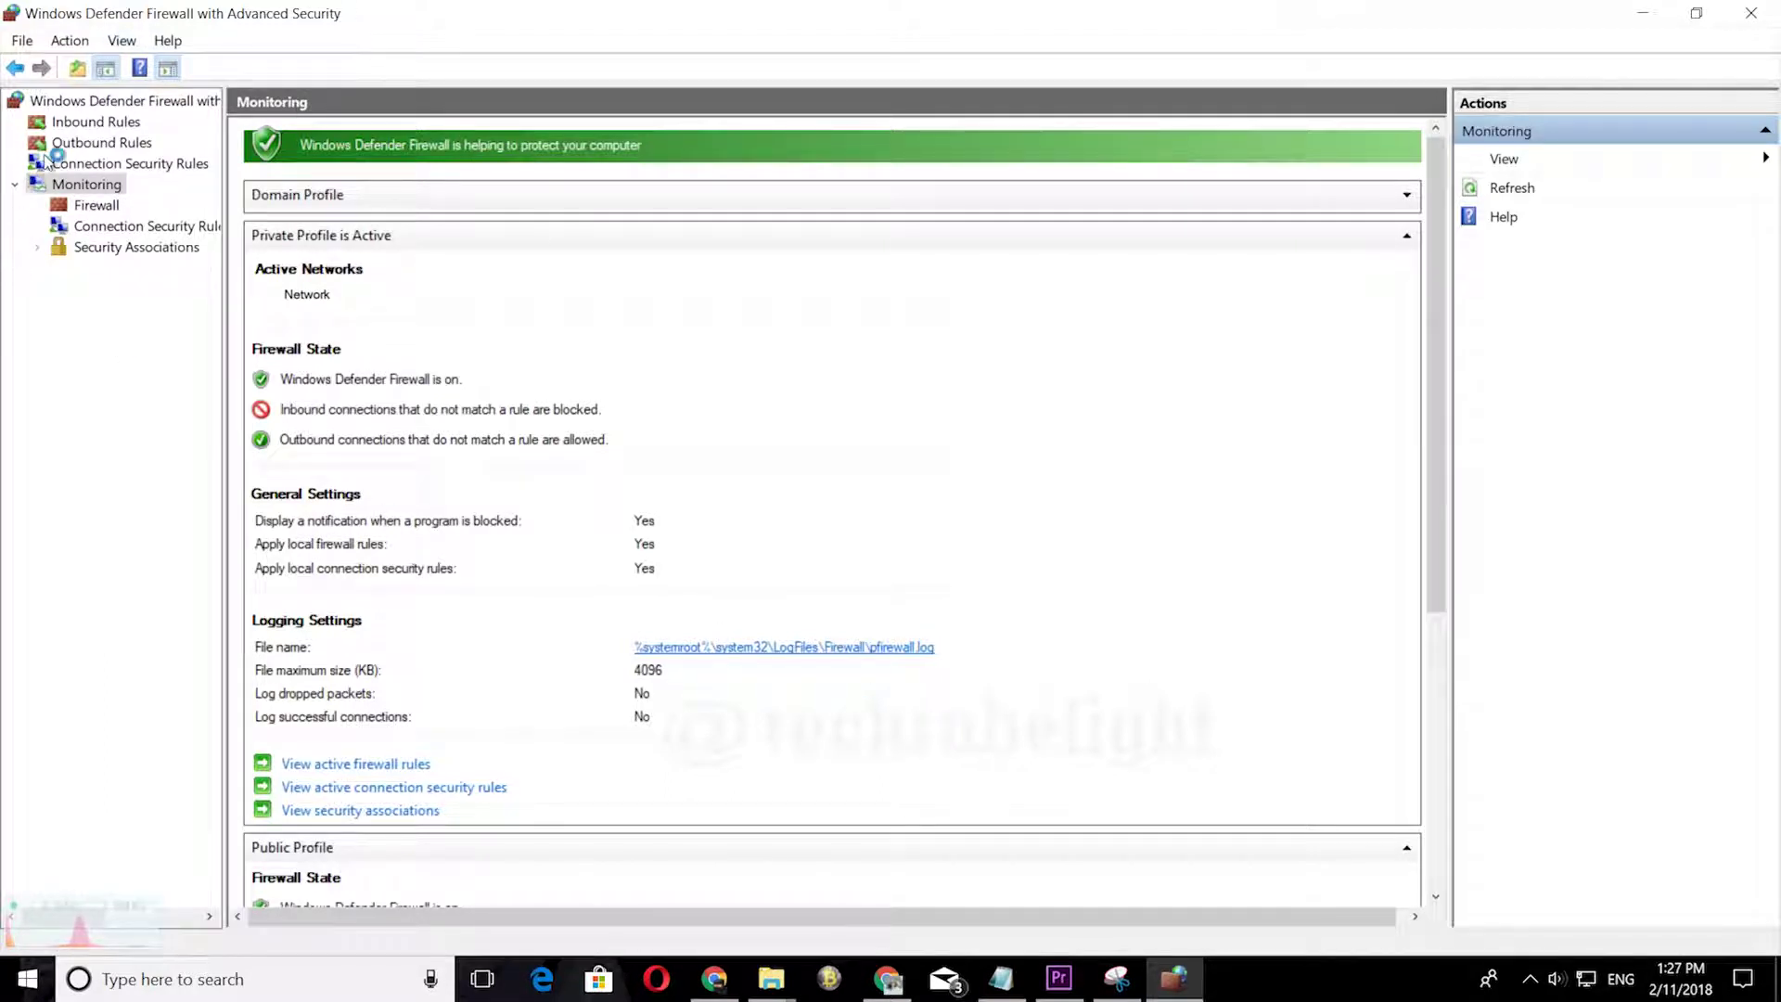
left_click(22, 41)
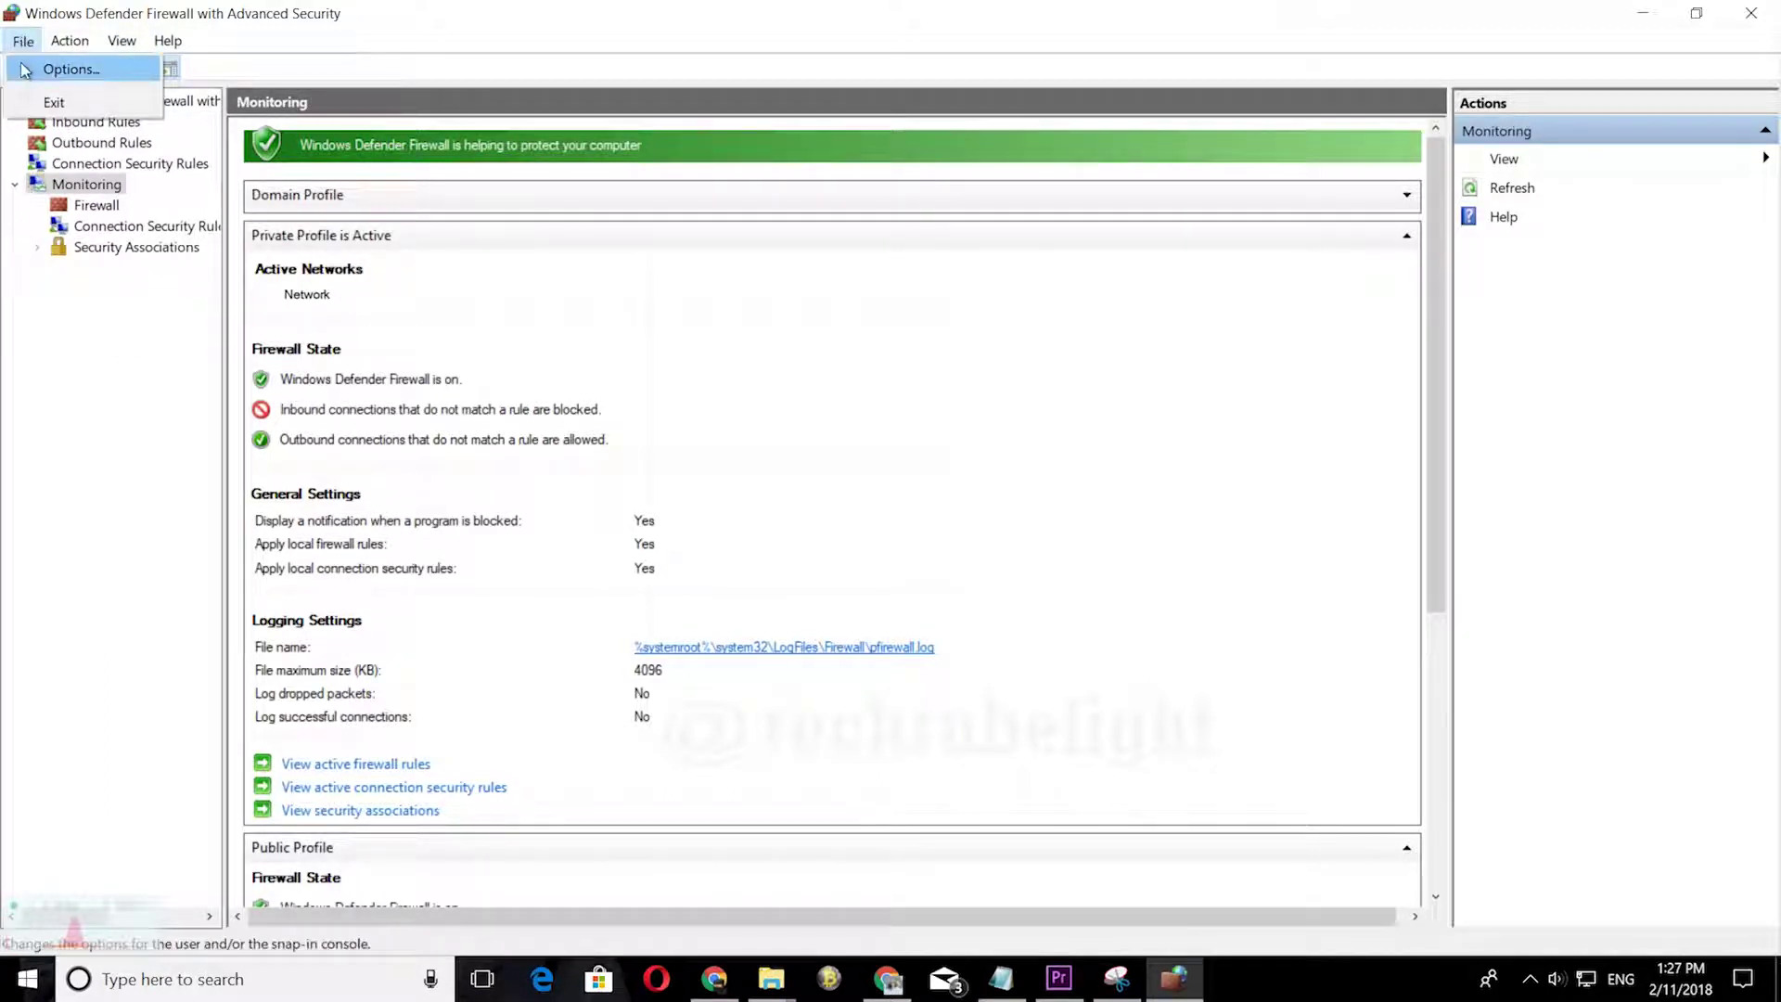
left_click(70, 68)
left_click(1002, 724)
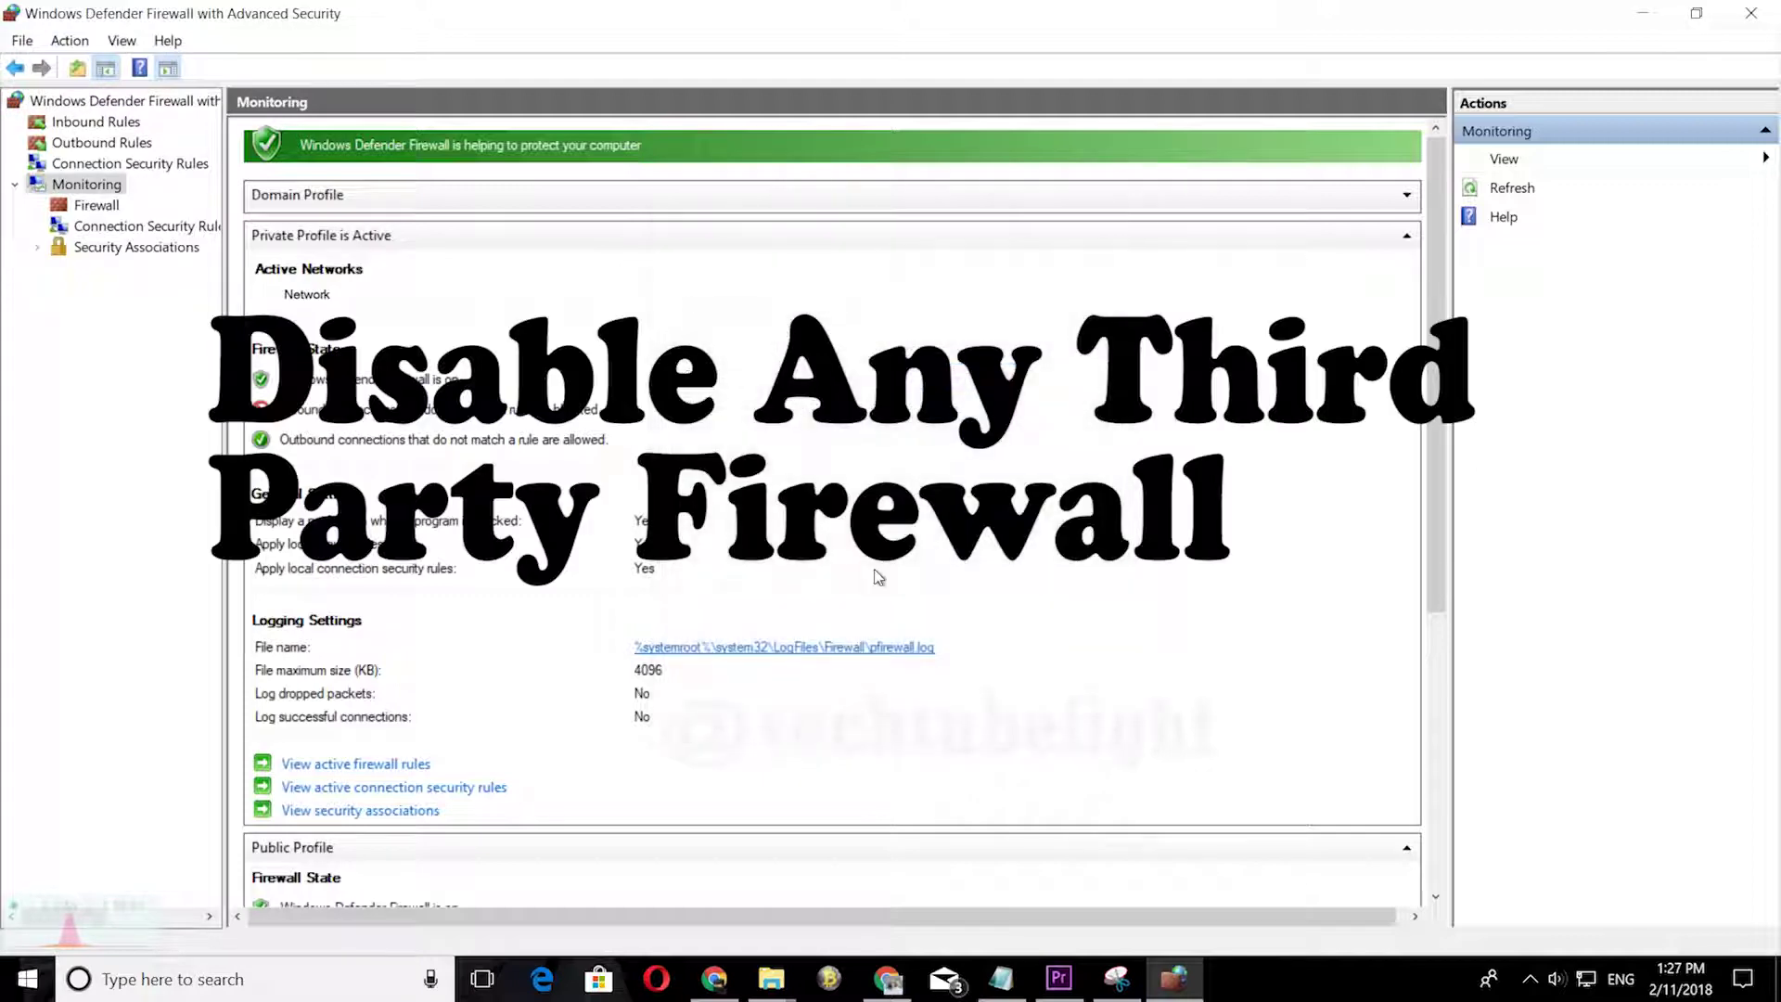
- Review the local computer's firewall profile overview and look through its list of inbound rules
left_click(82, 130)
left_click(102, 100)
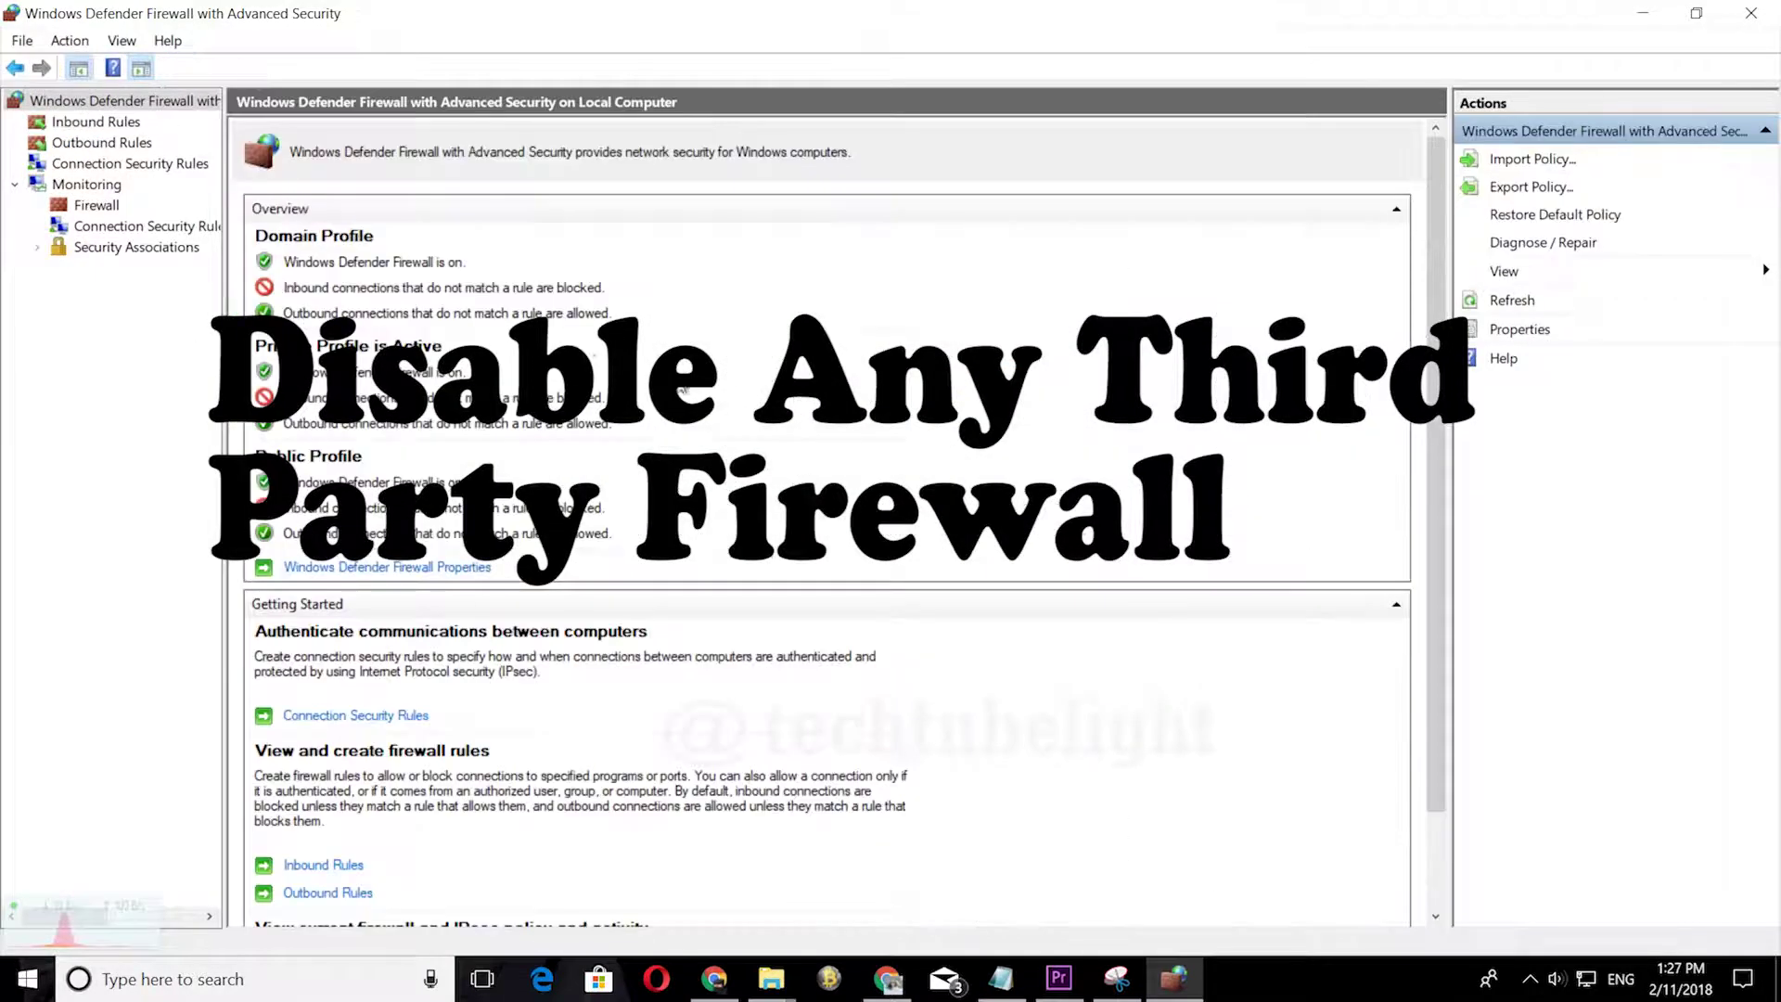
scroll(514, 444, "down", 3)
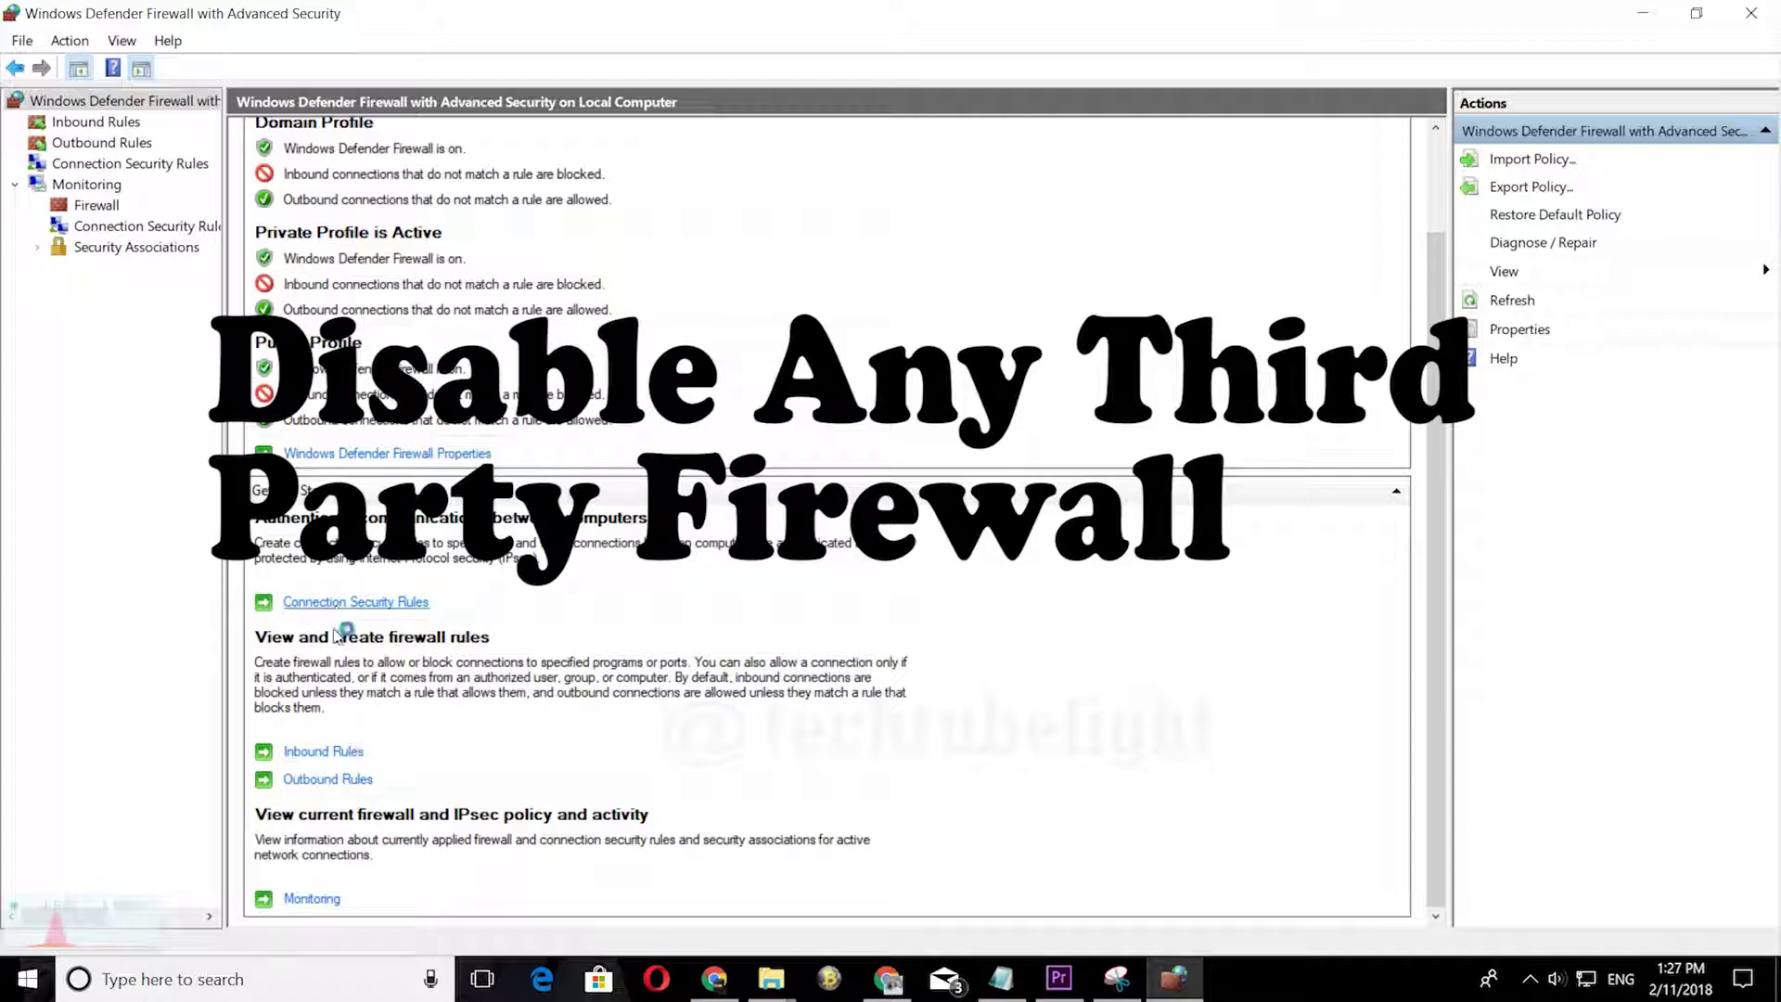
left_click(322, 751)
scroll(385, 450, "down", 20)
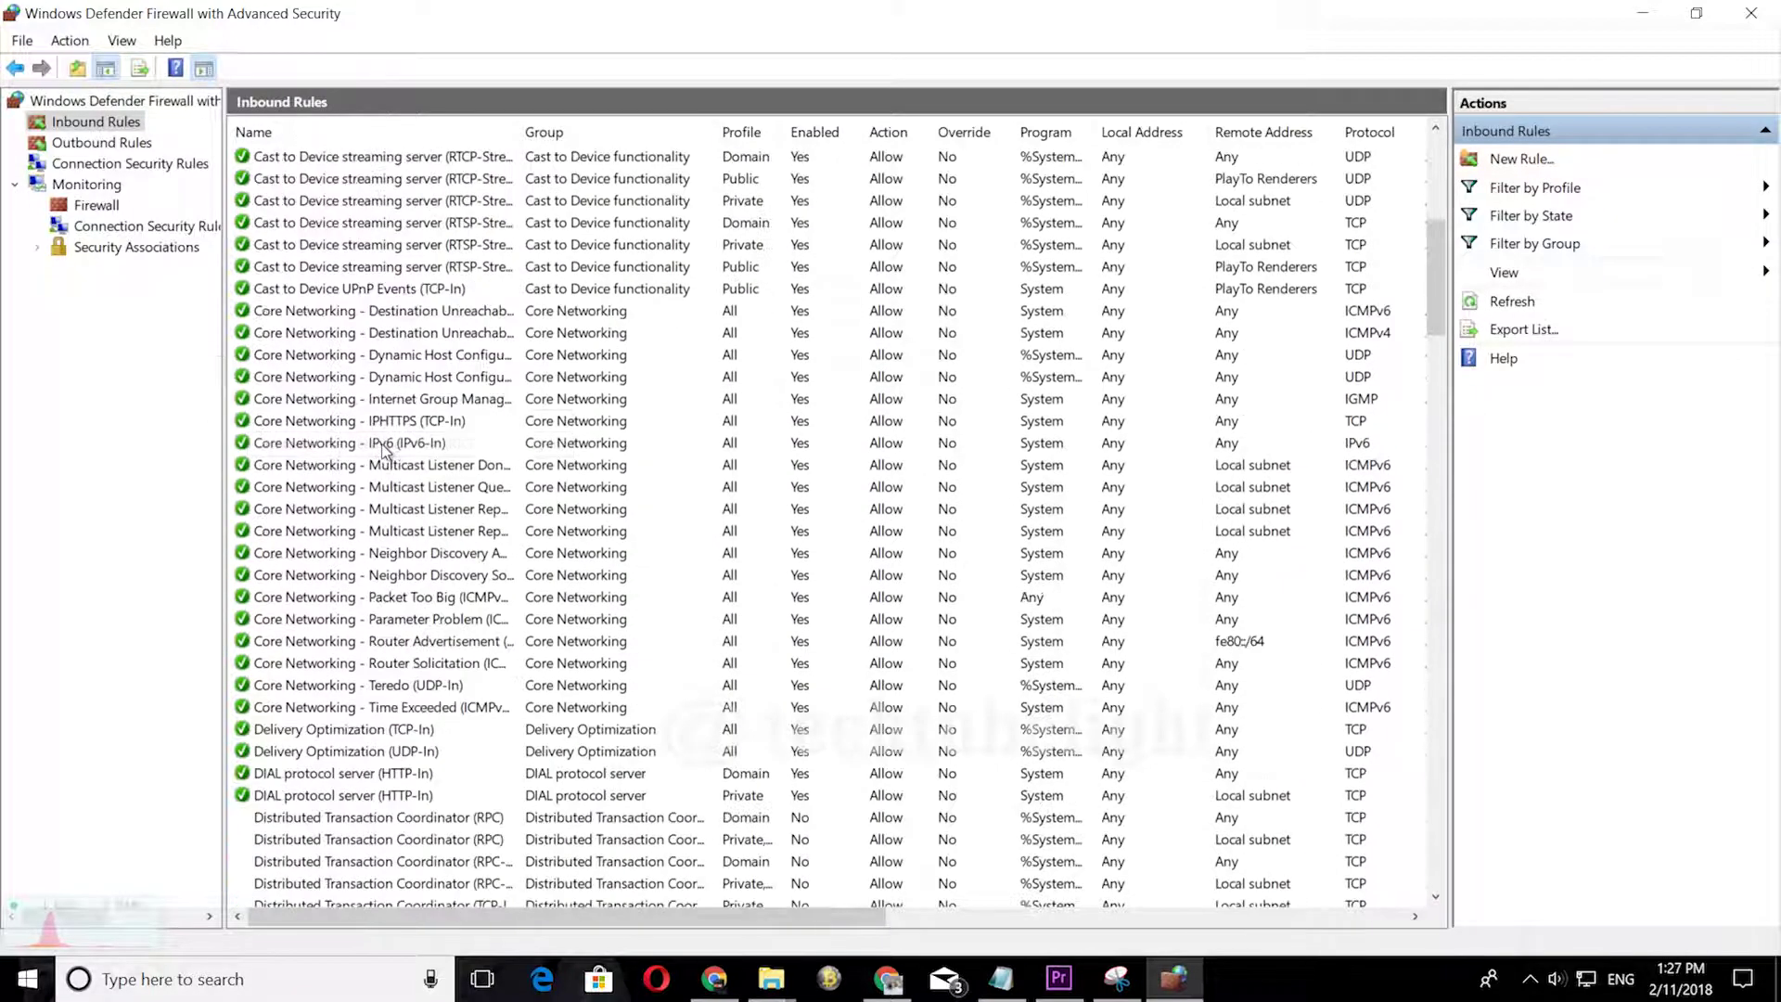
scroll(385, 450, "down", 9)
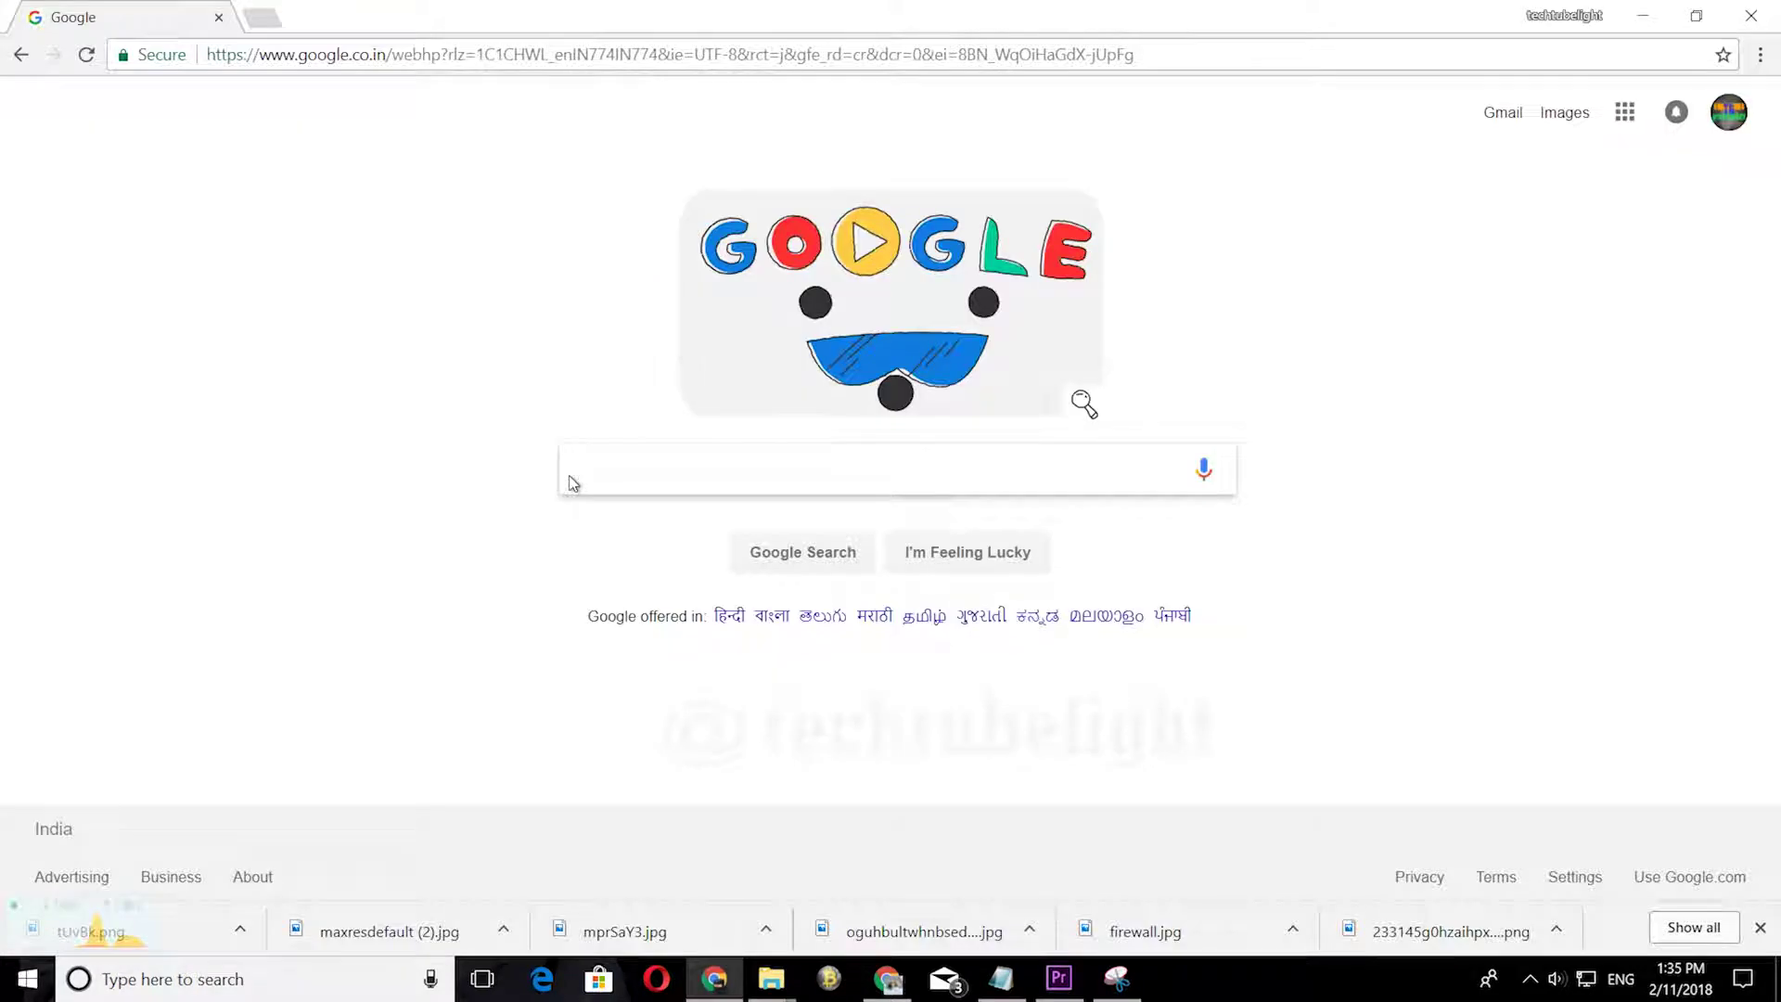
- Search Google for "glasswire" and download the free GlassWire installer from its official website
type("gla")
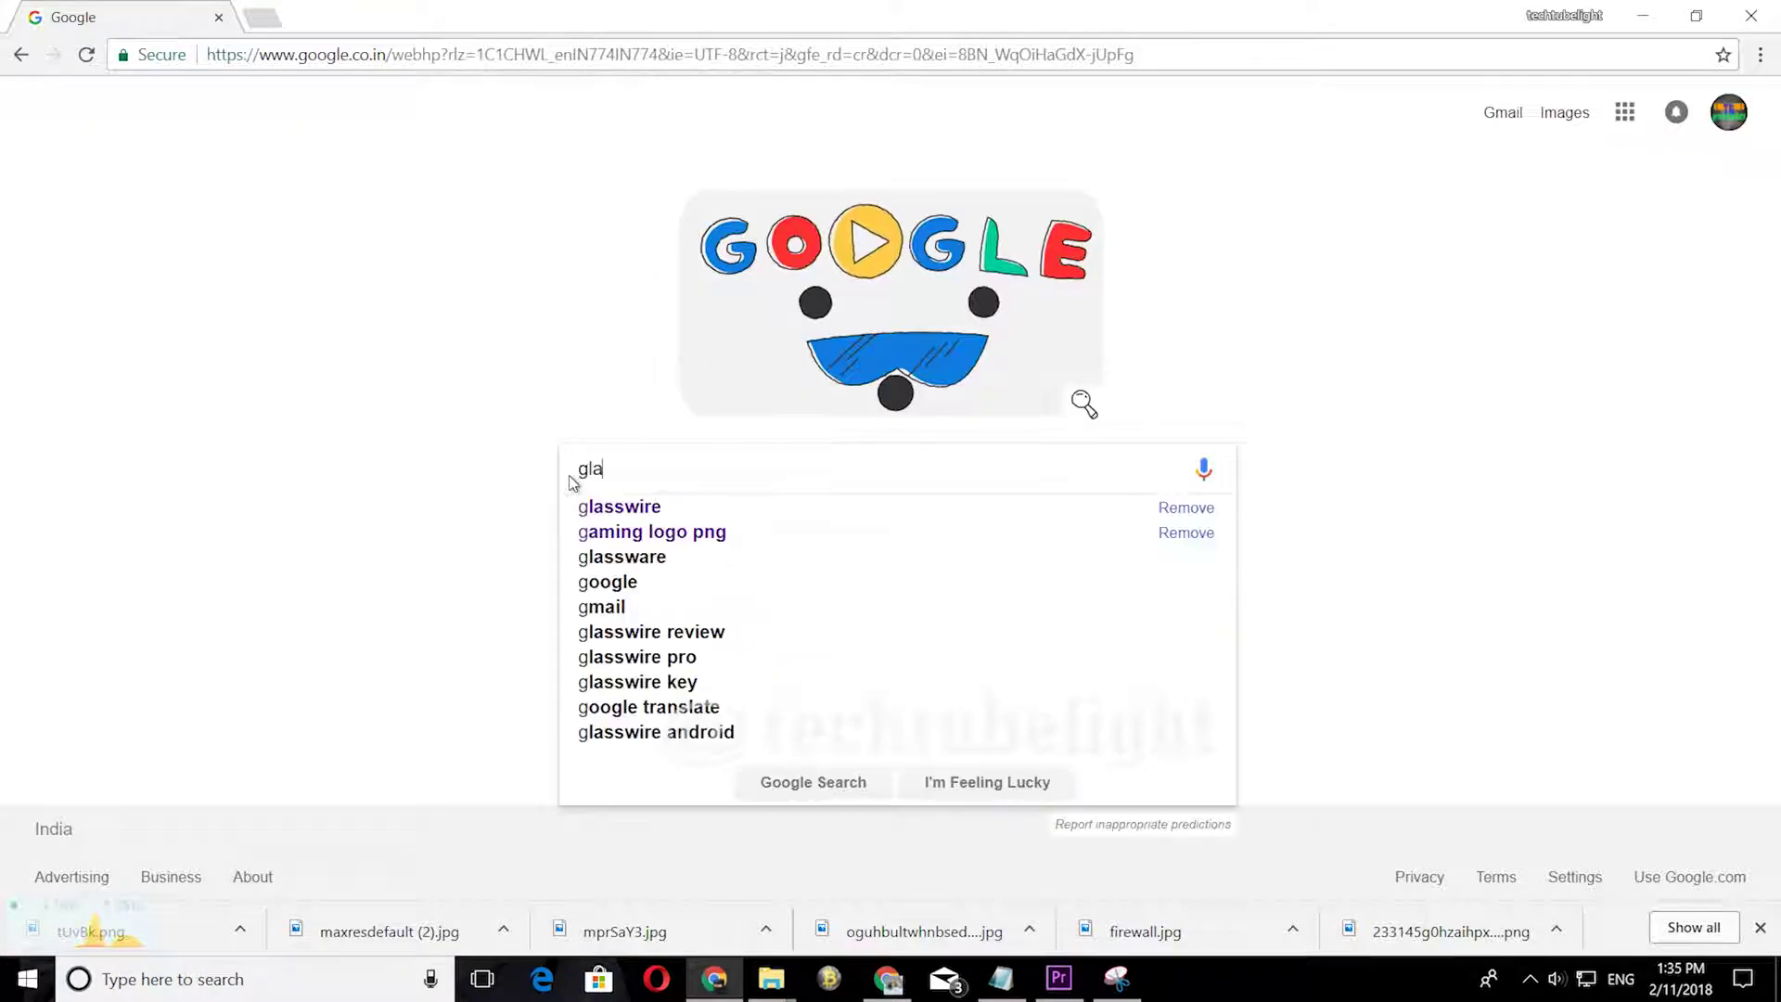
type("sswire")
key("Return")
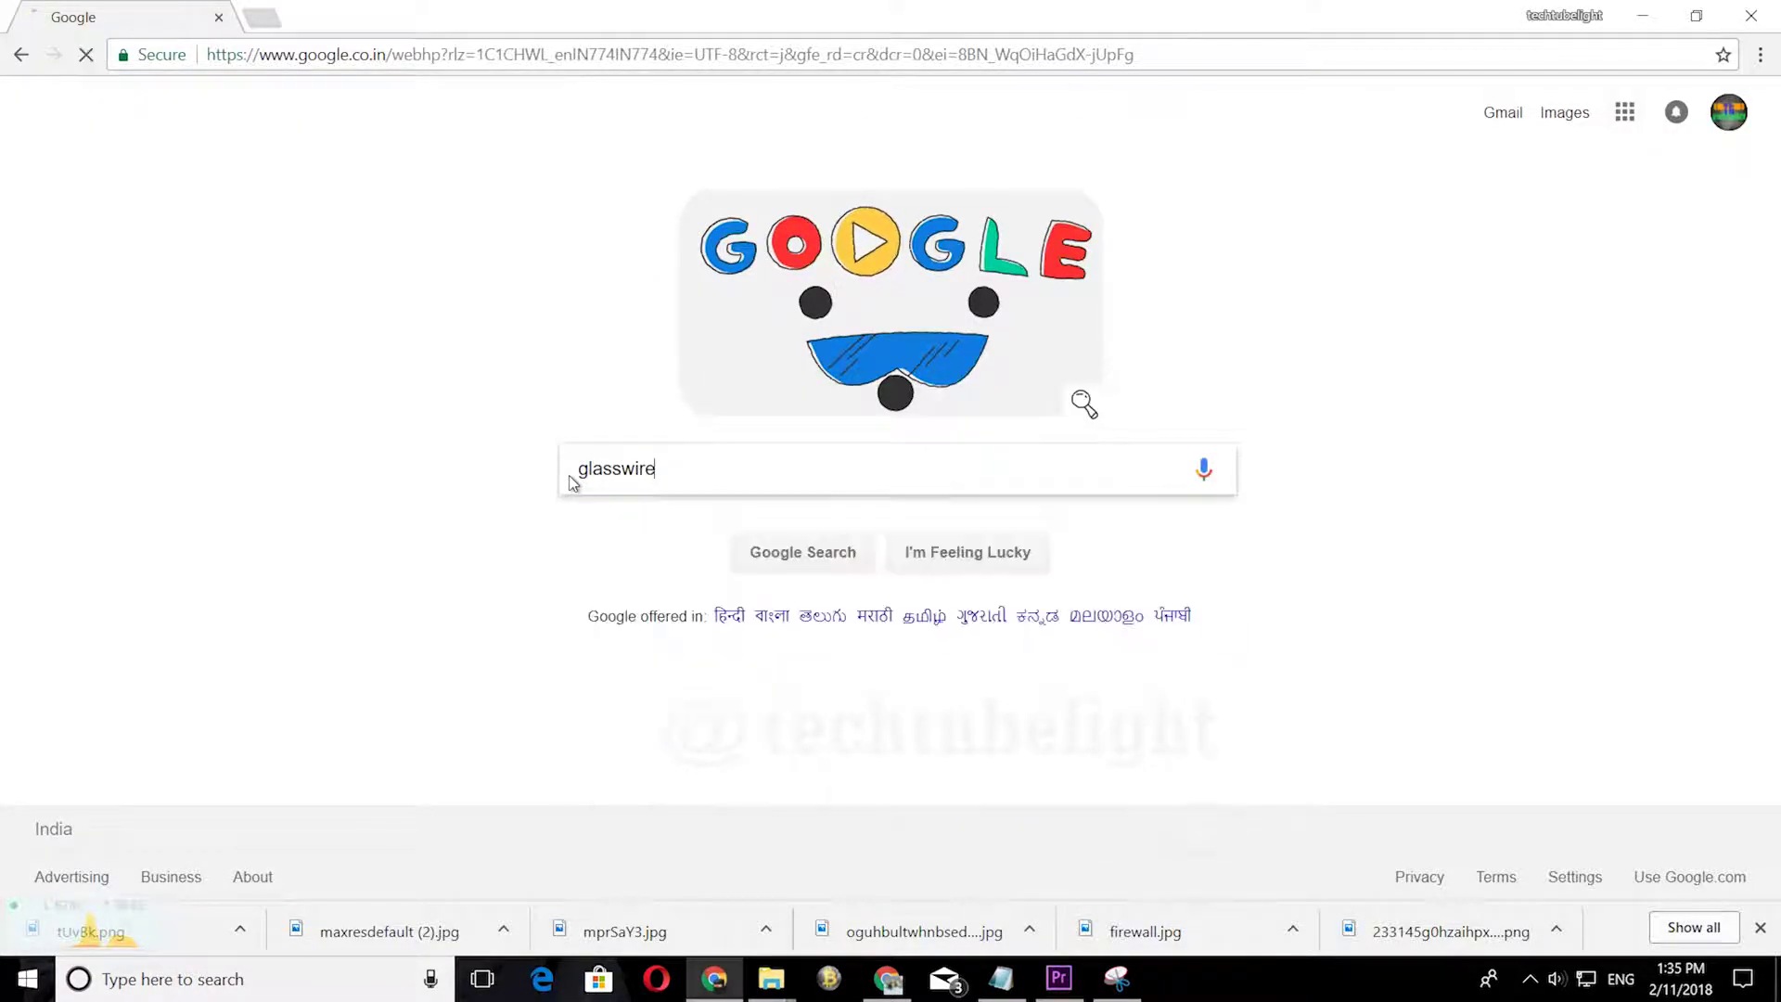
left_click(420, 293)
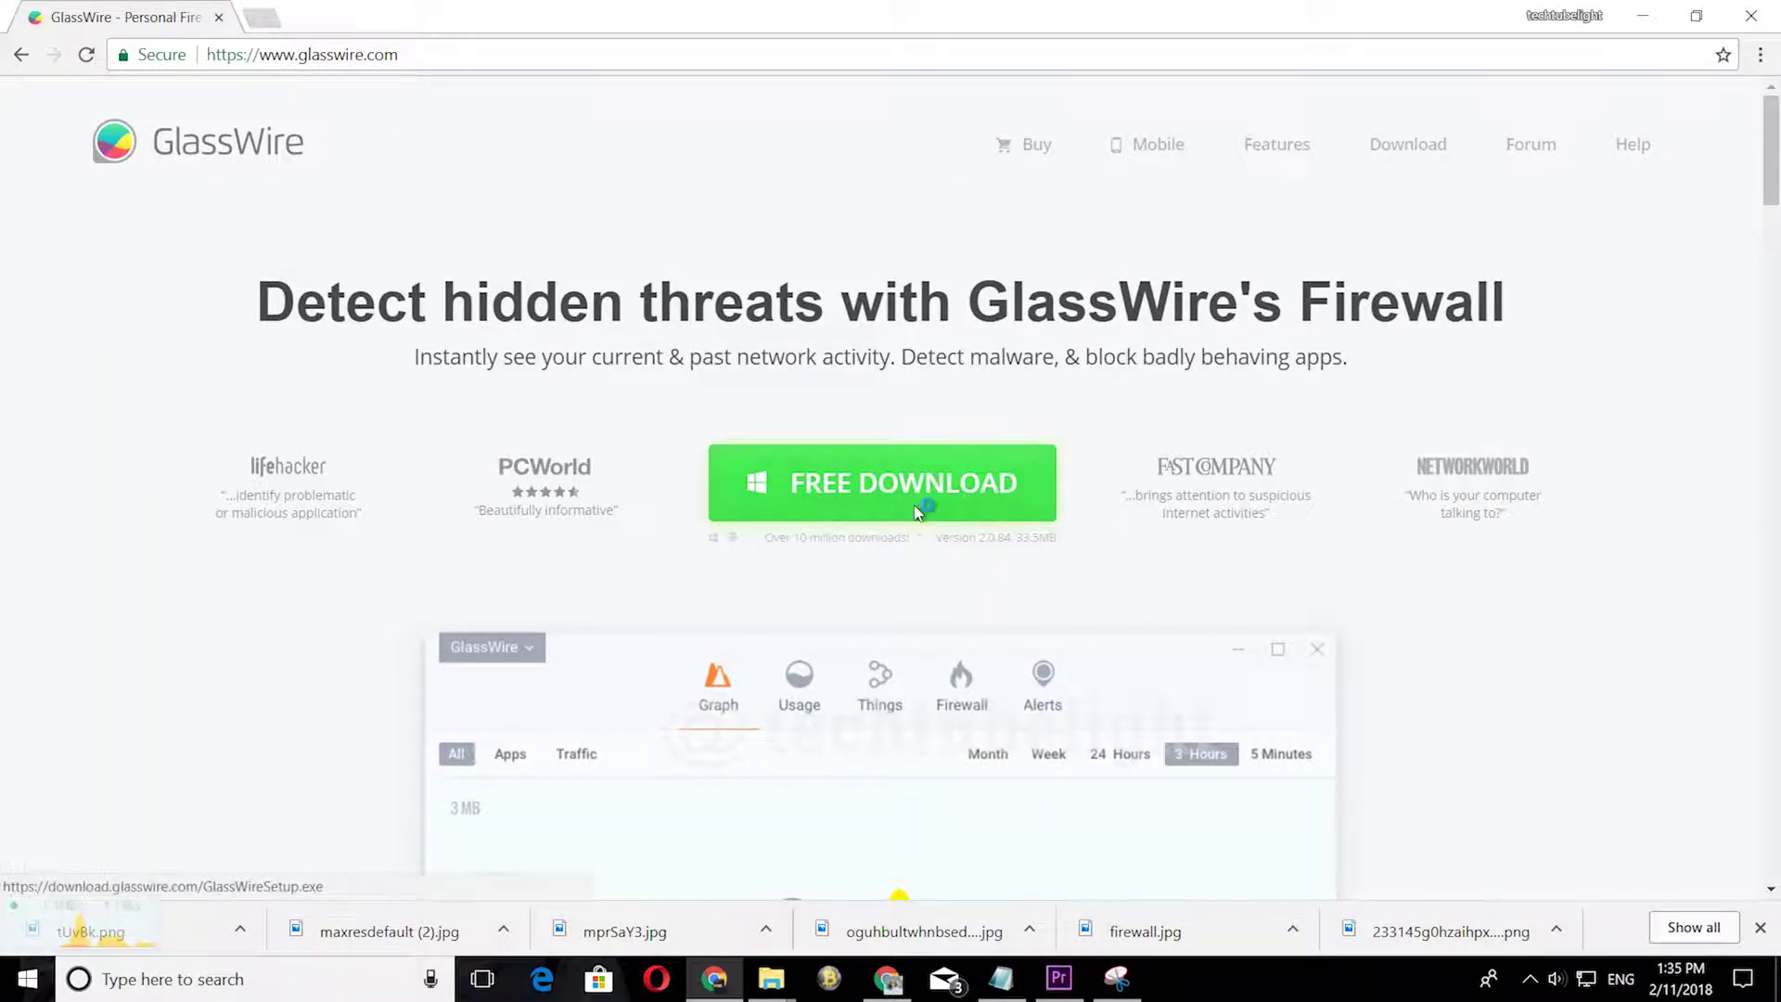
left_click(918, 510)
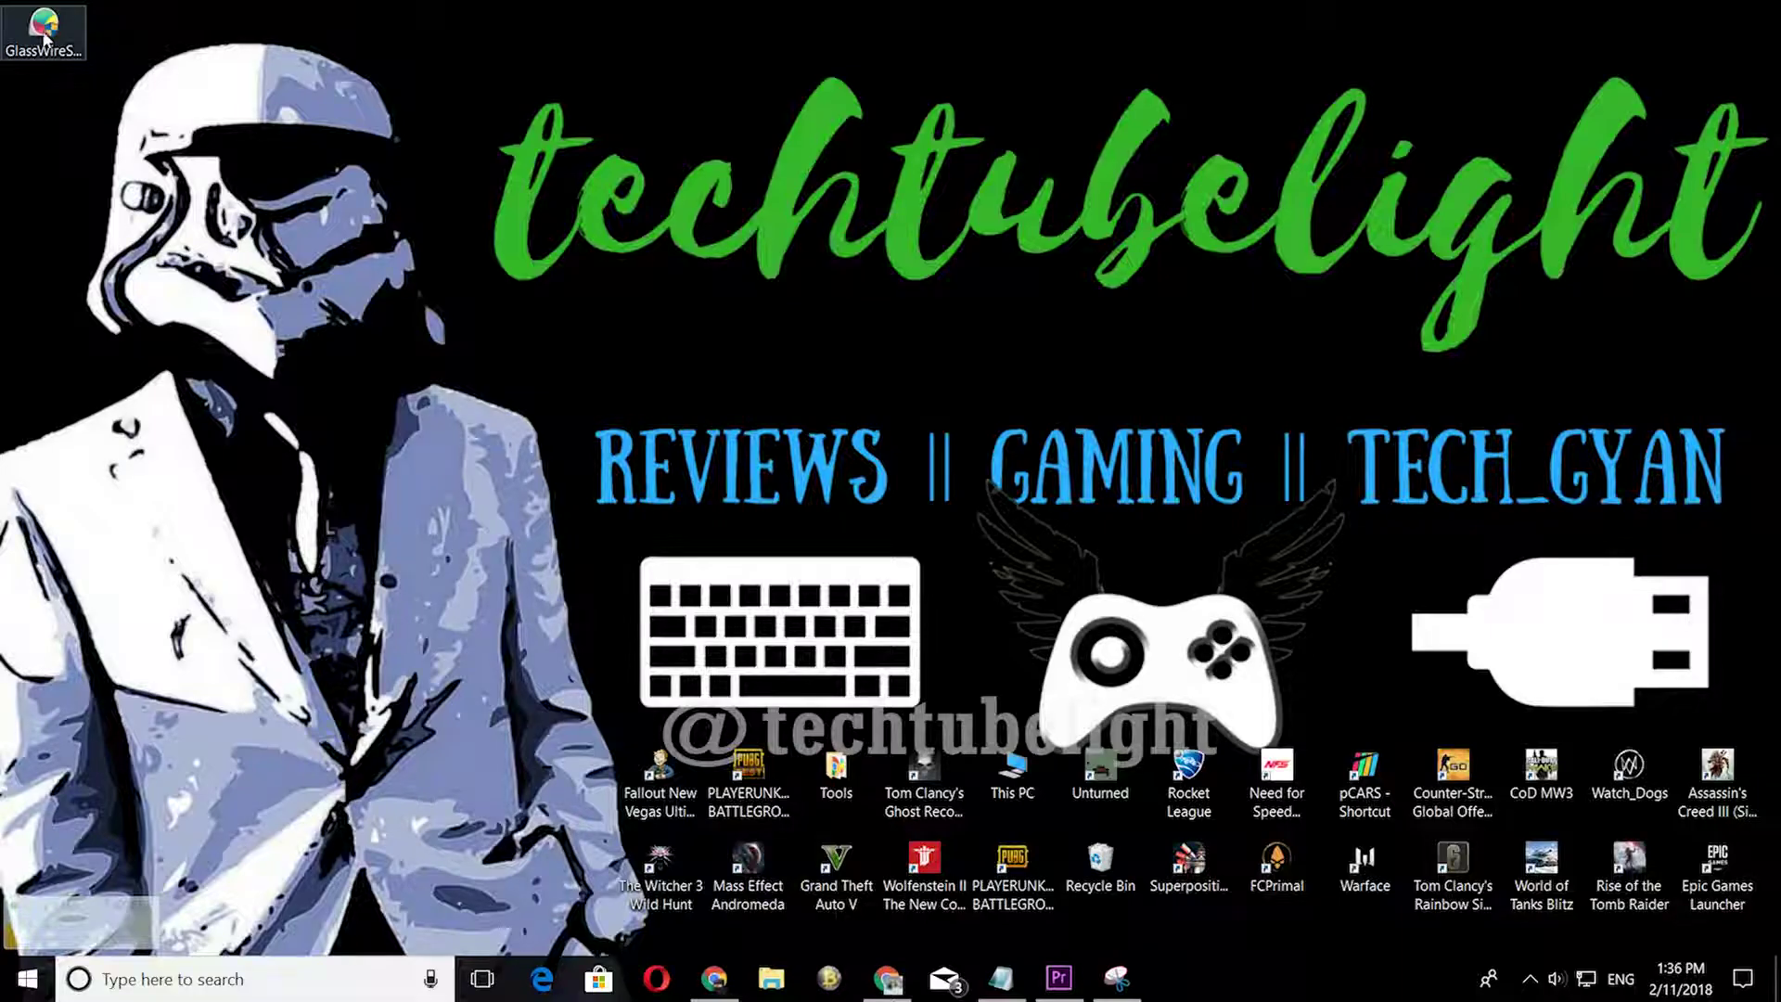
- Run the GlassWire installer from the desktop, allow it to make changes to the device and accept the License Agreement
double_click(42, 41)
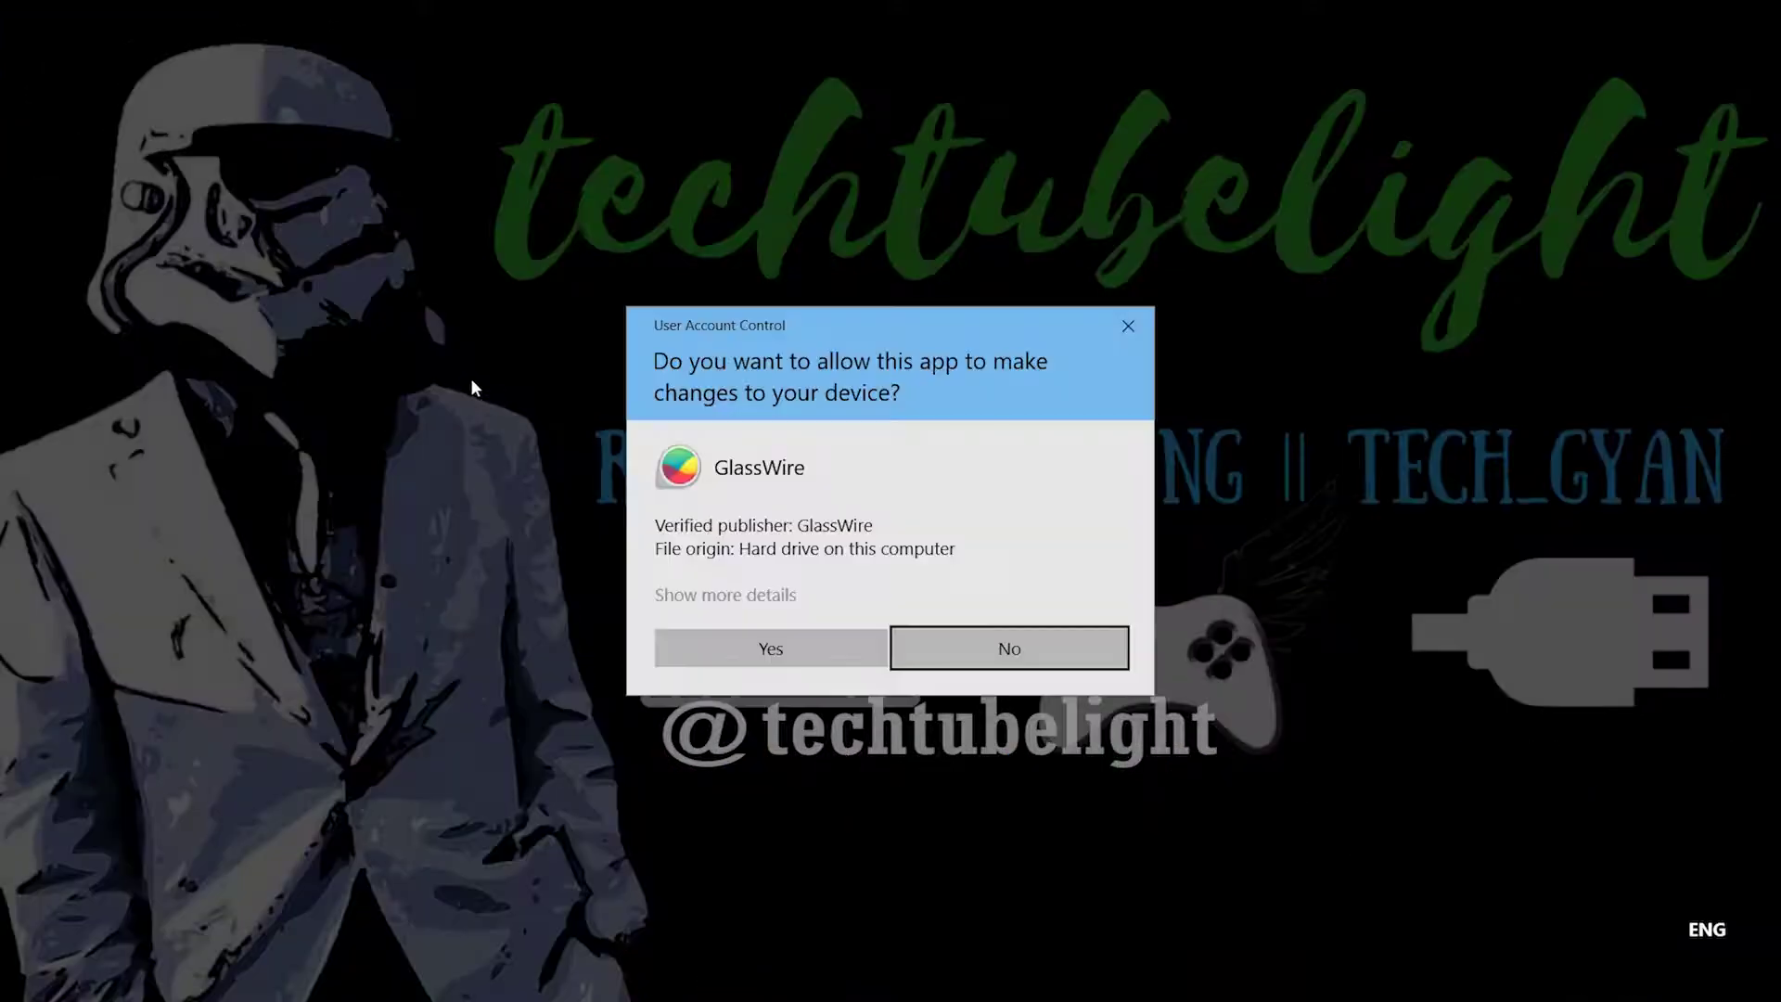
left_click(825, 648)
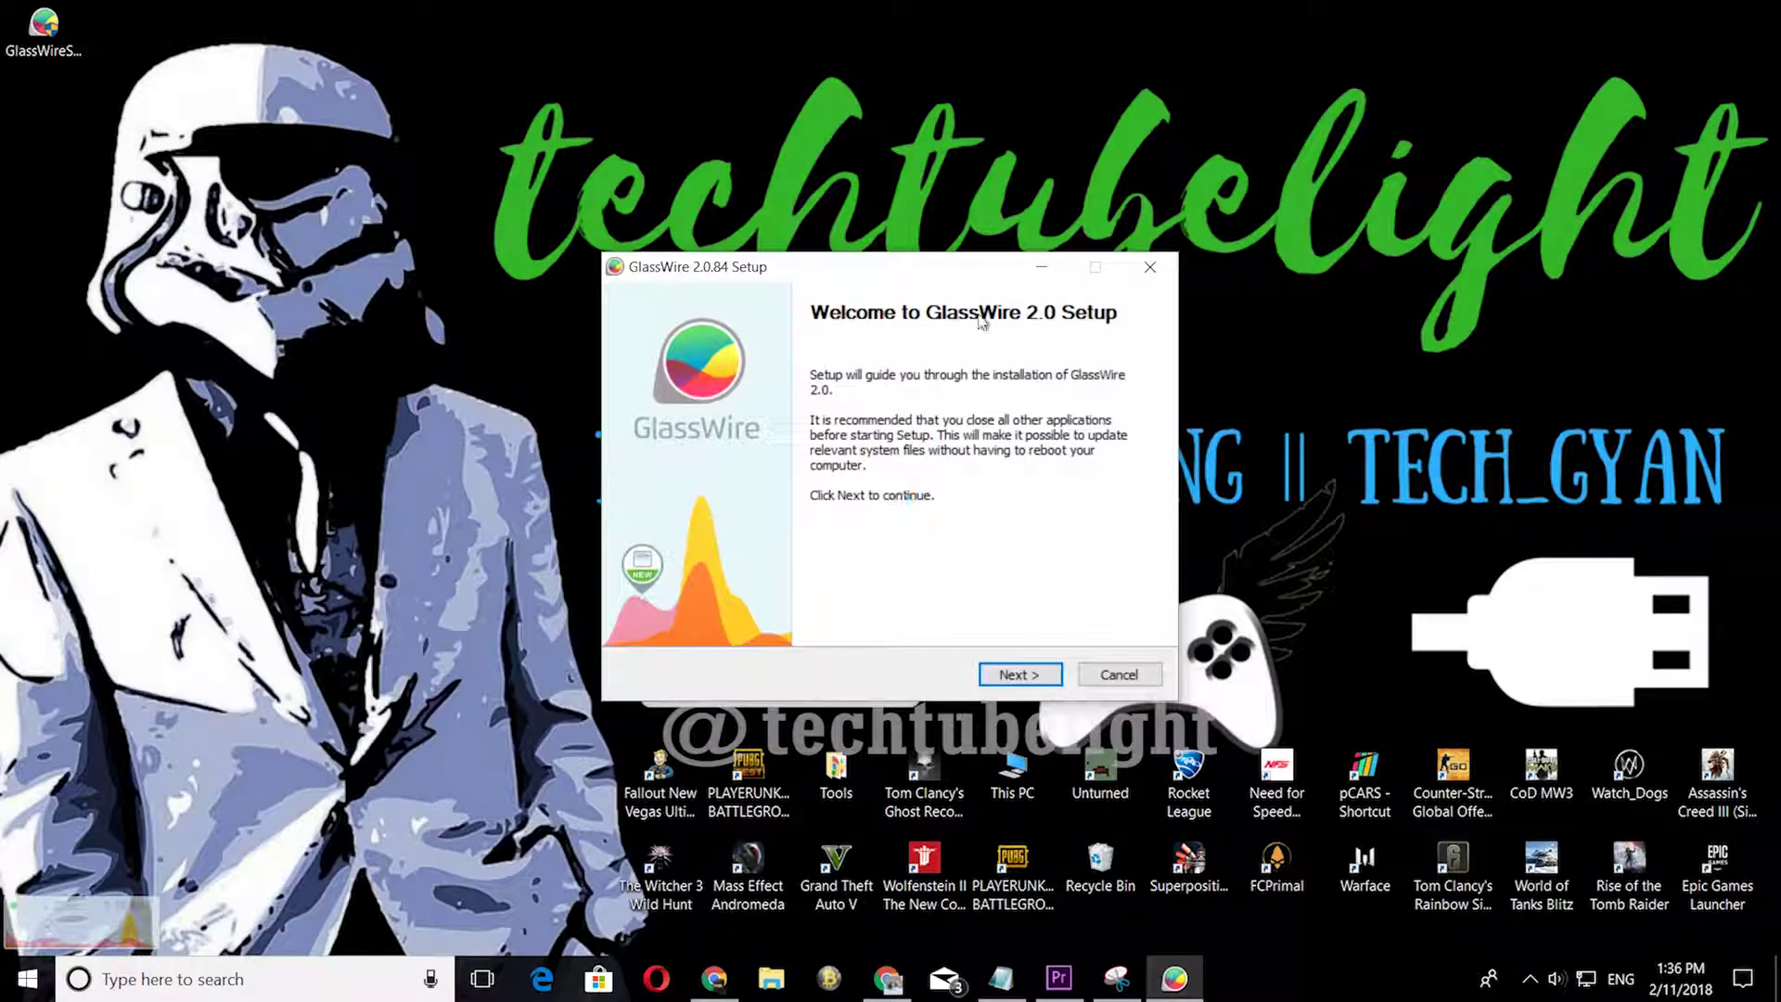
left_click(1018, 675)
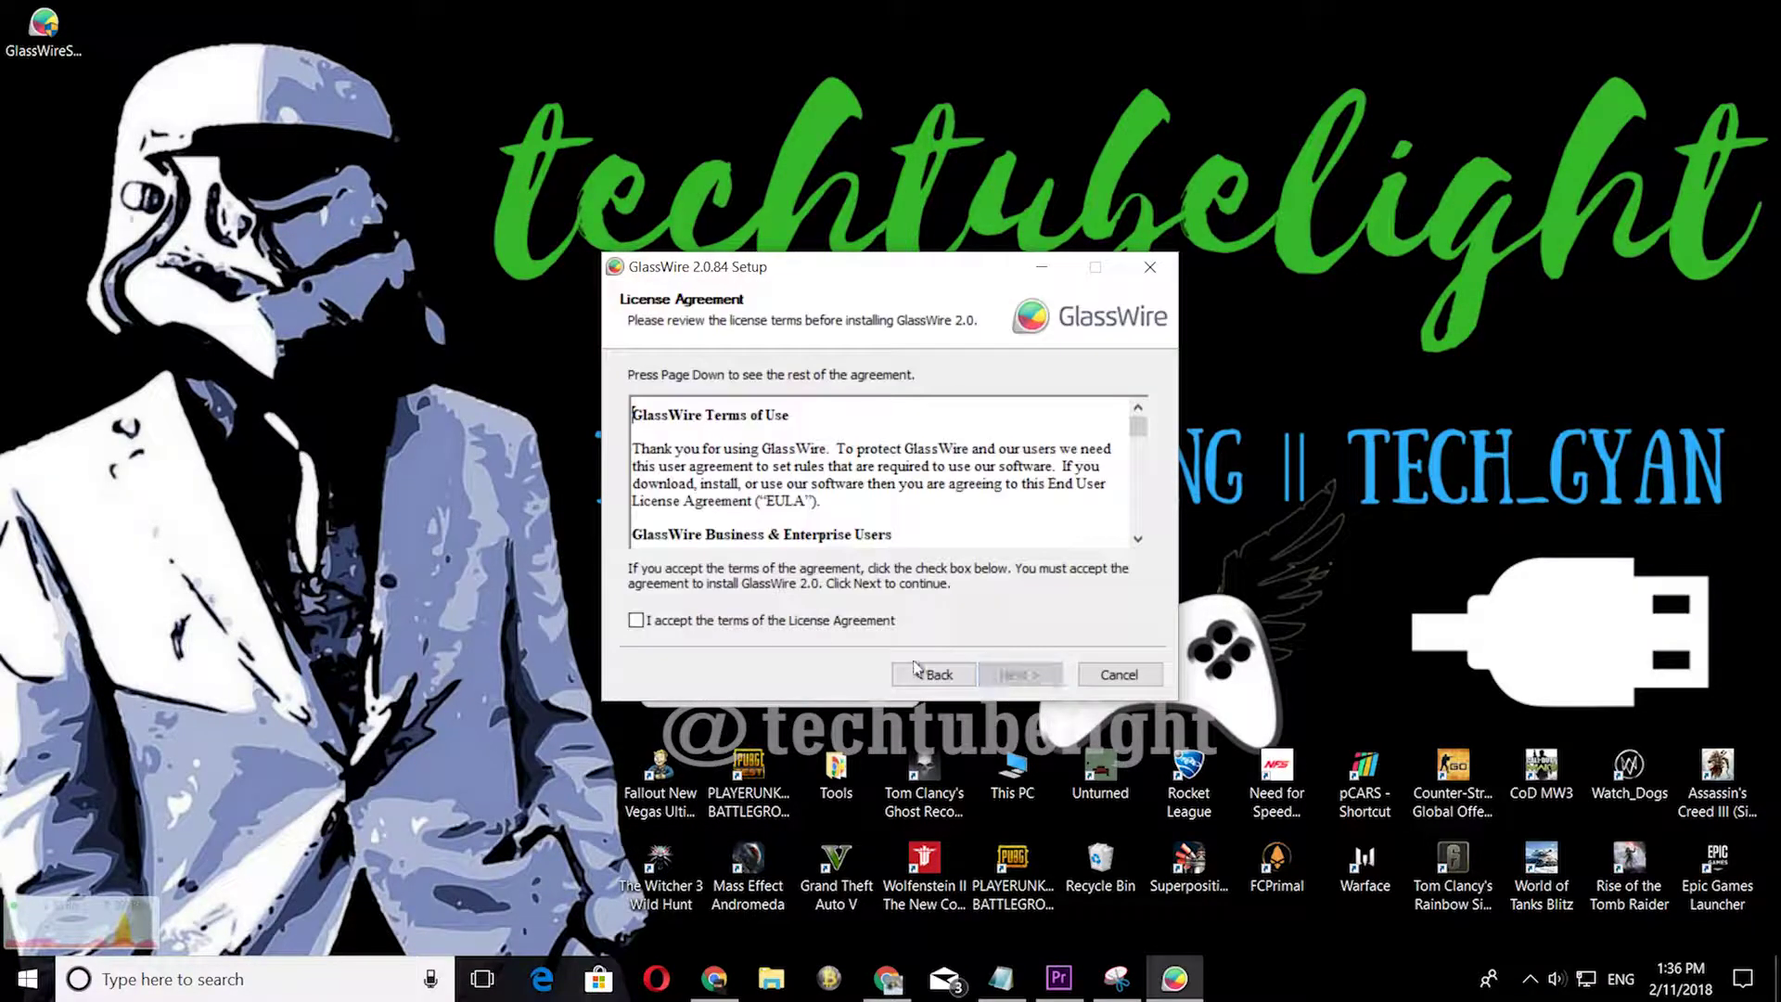
left_click(824, 630)
left_click(1020, 675)
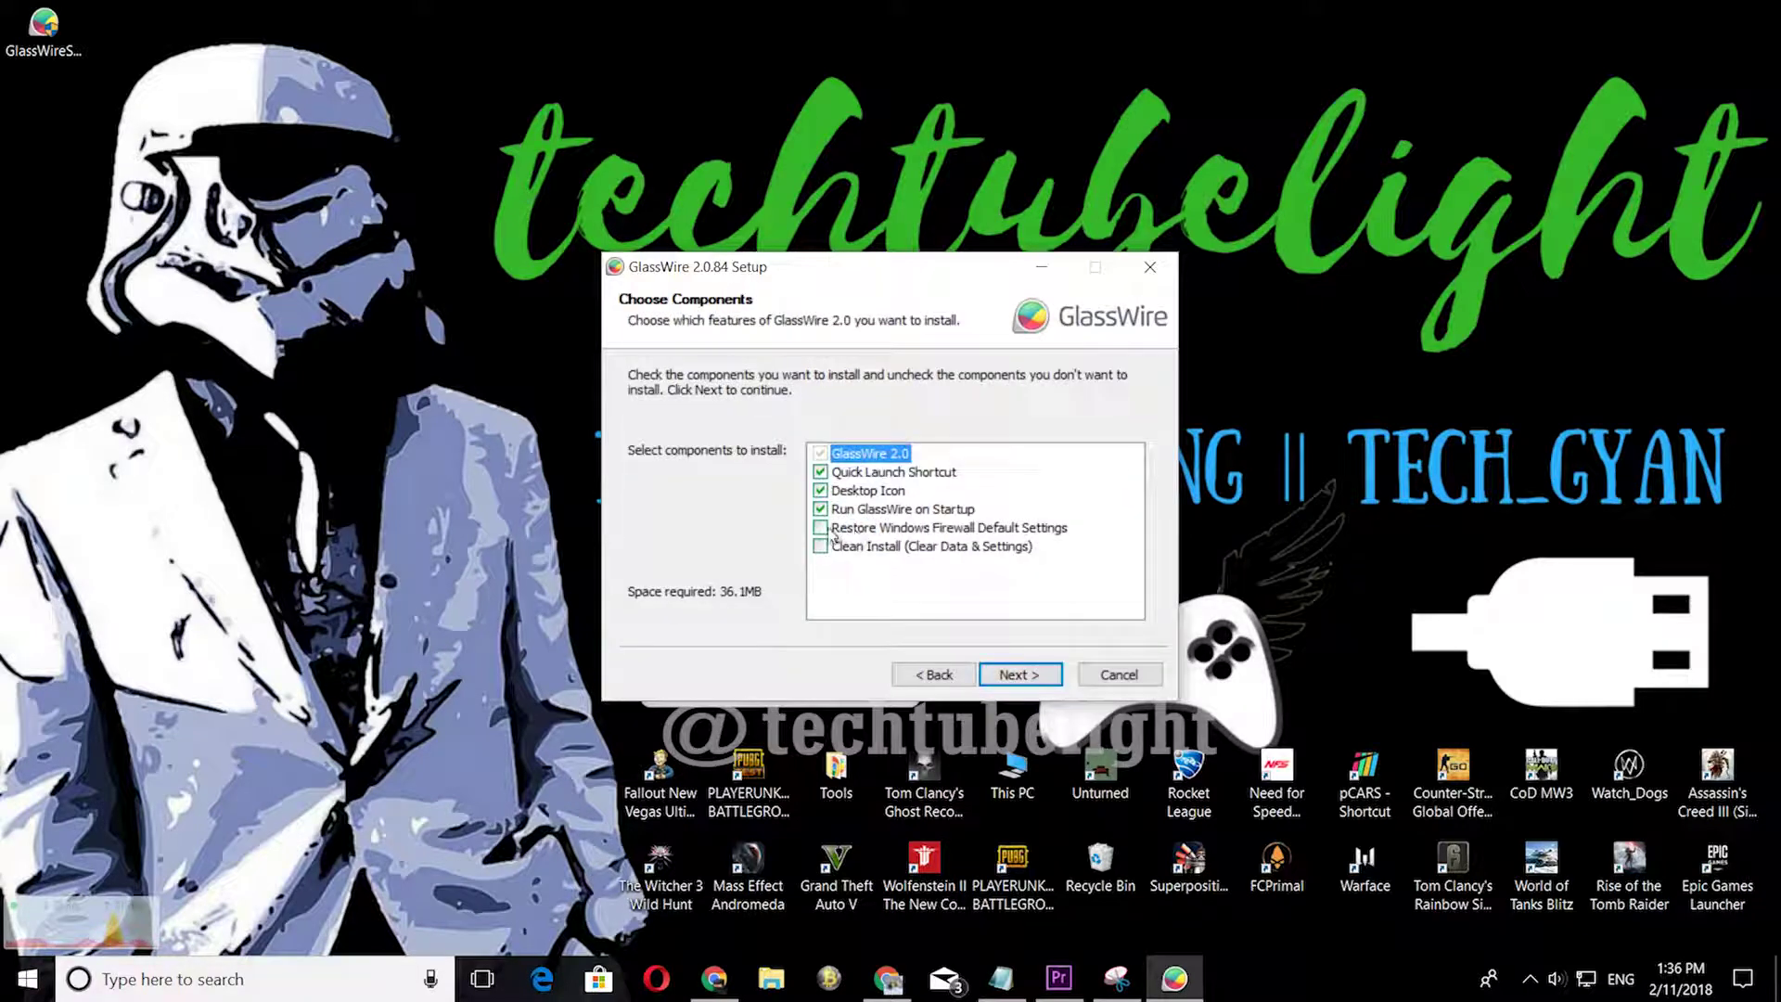
- Add the Clean Install (Clear Data & Settings) component and install GlassWire with the default location and Start Menu folder
left_click(819, 547)
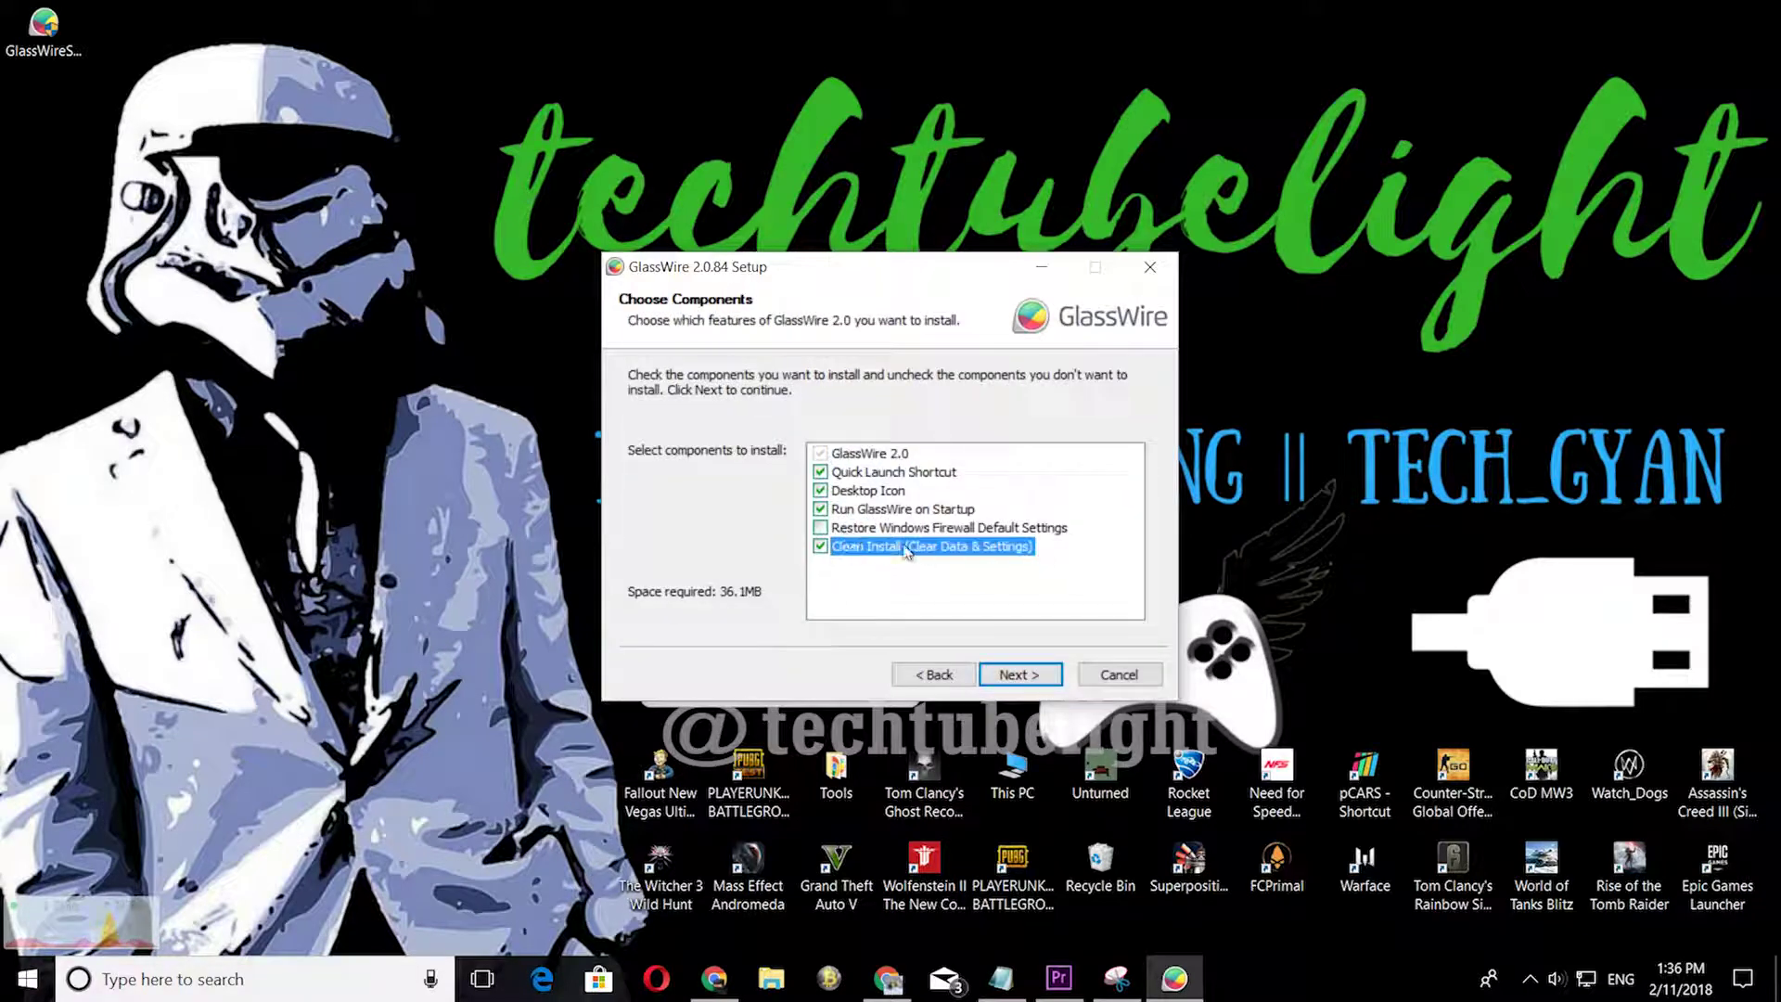
left_click(1003, 676)
left_click(1012, 687)
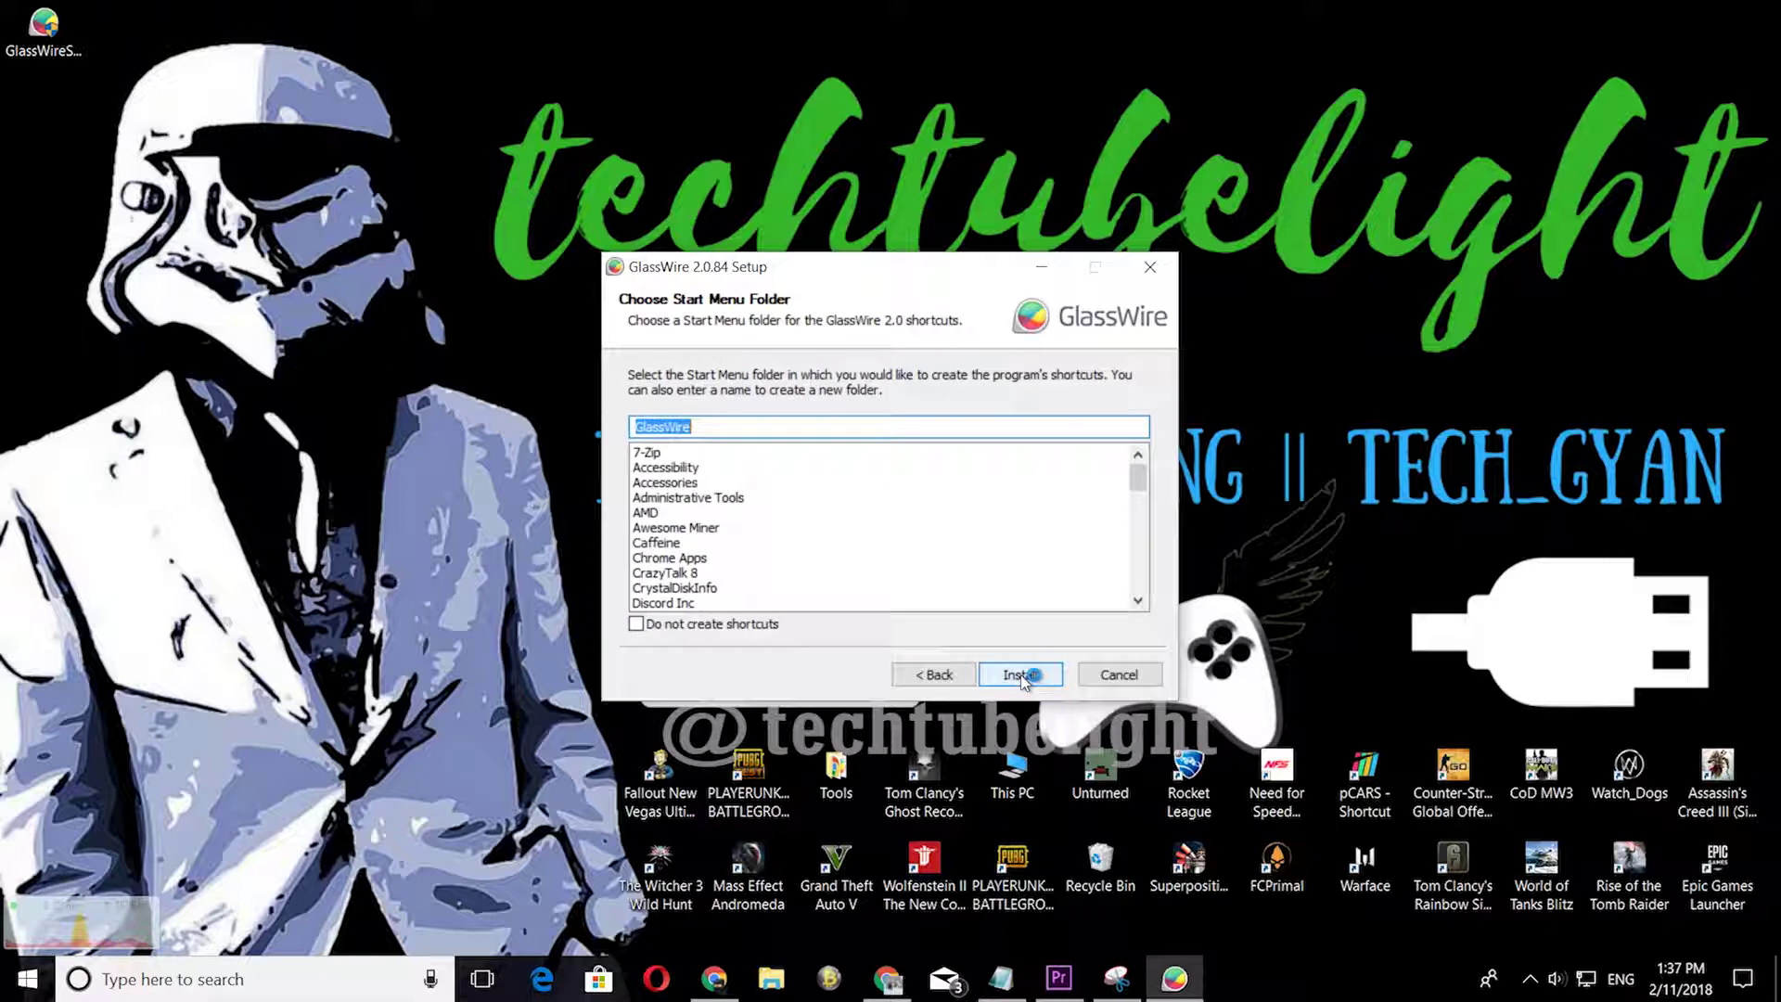
left_click(1021, 677)
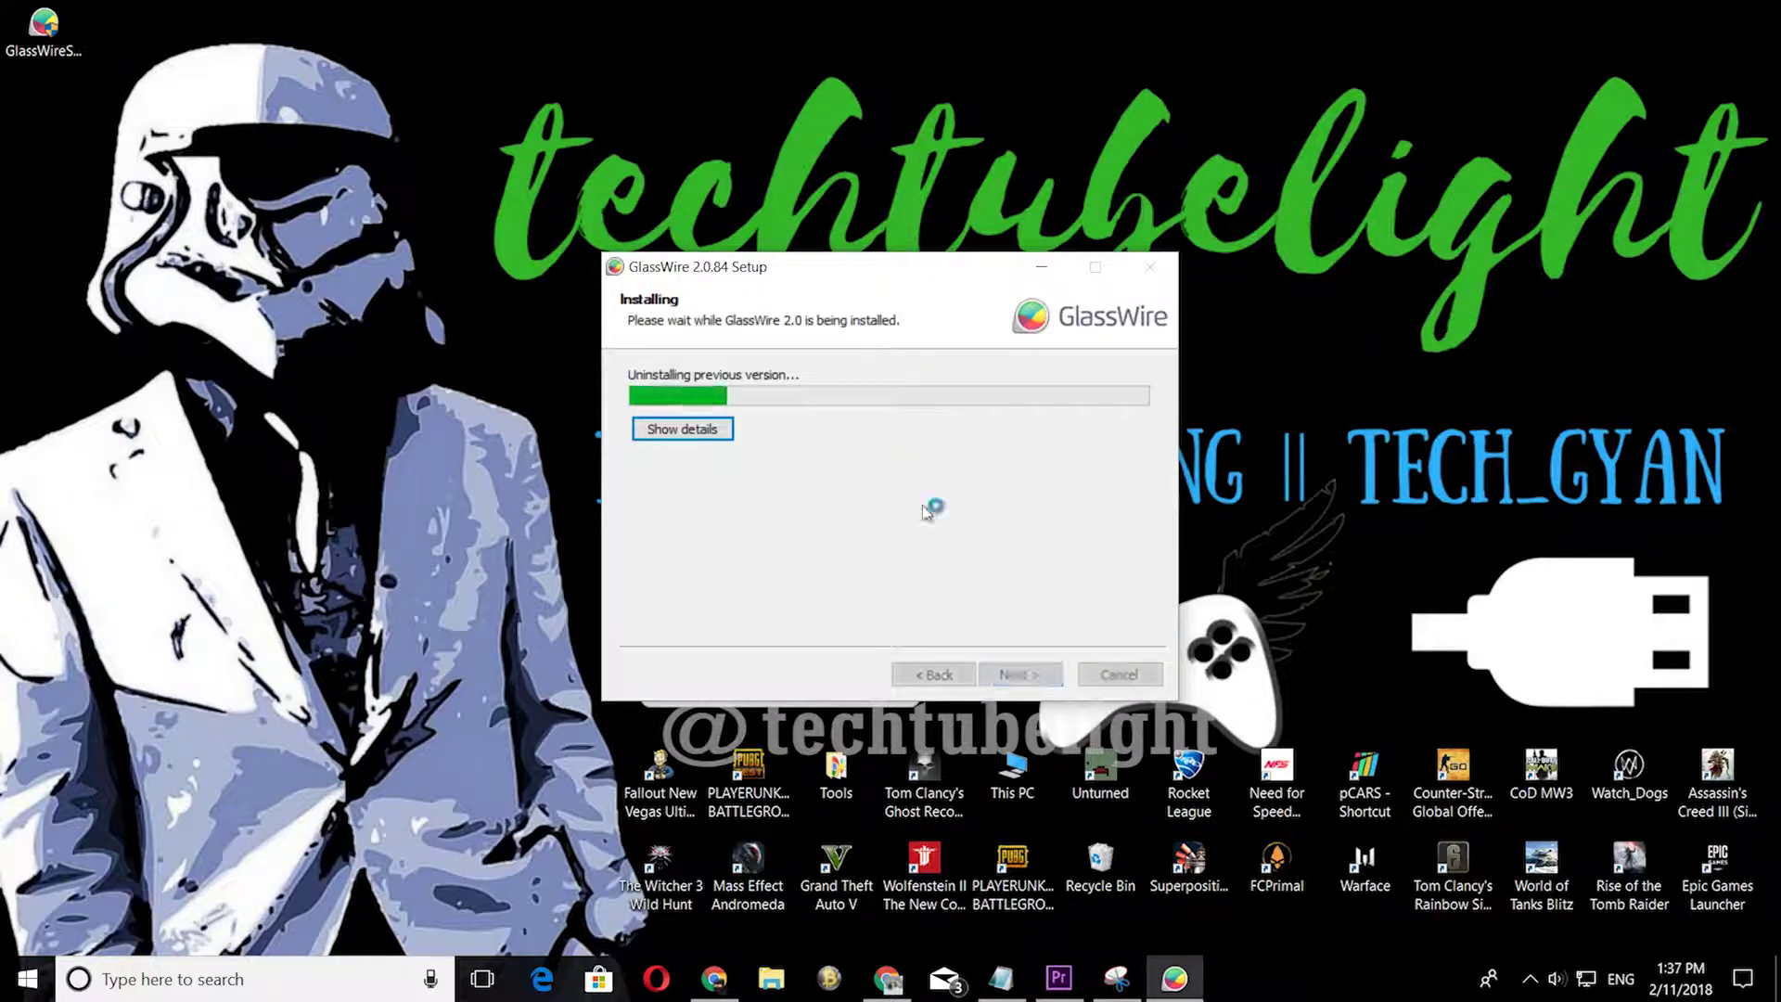
left_click_drag(933, 269, 360, 275)
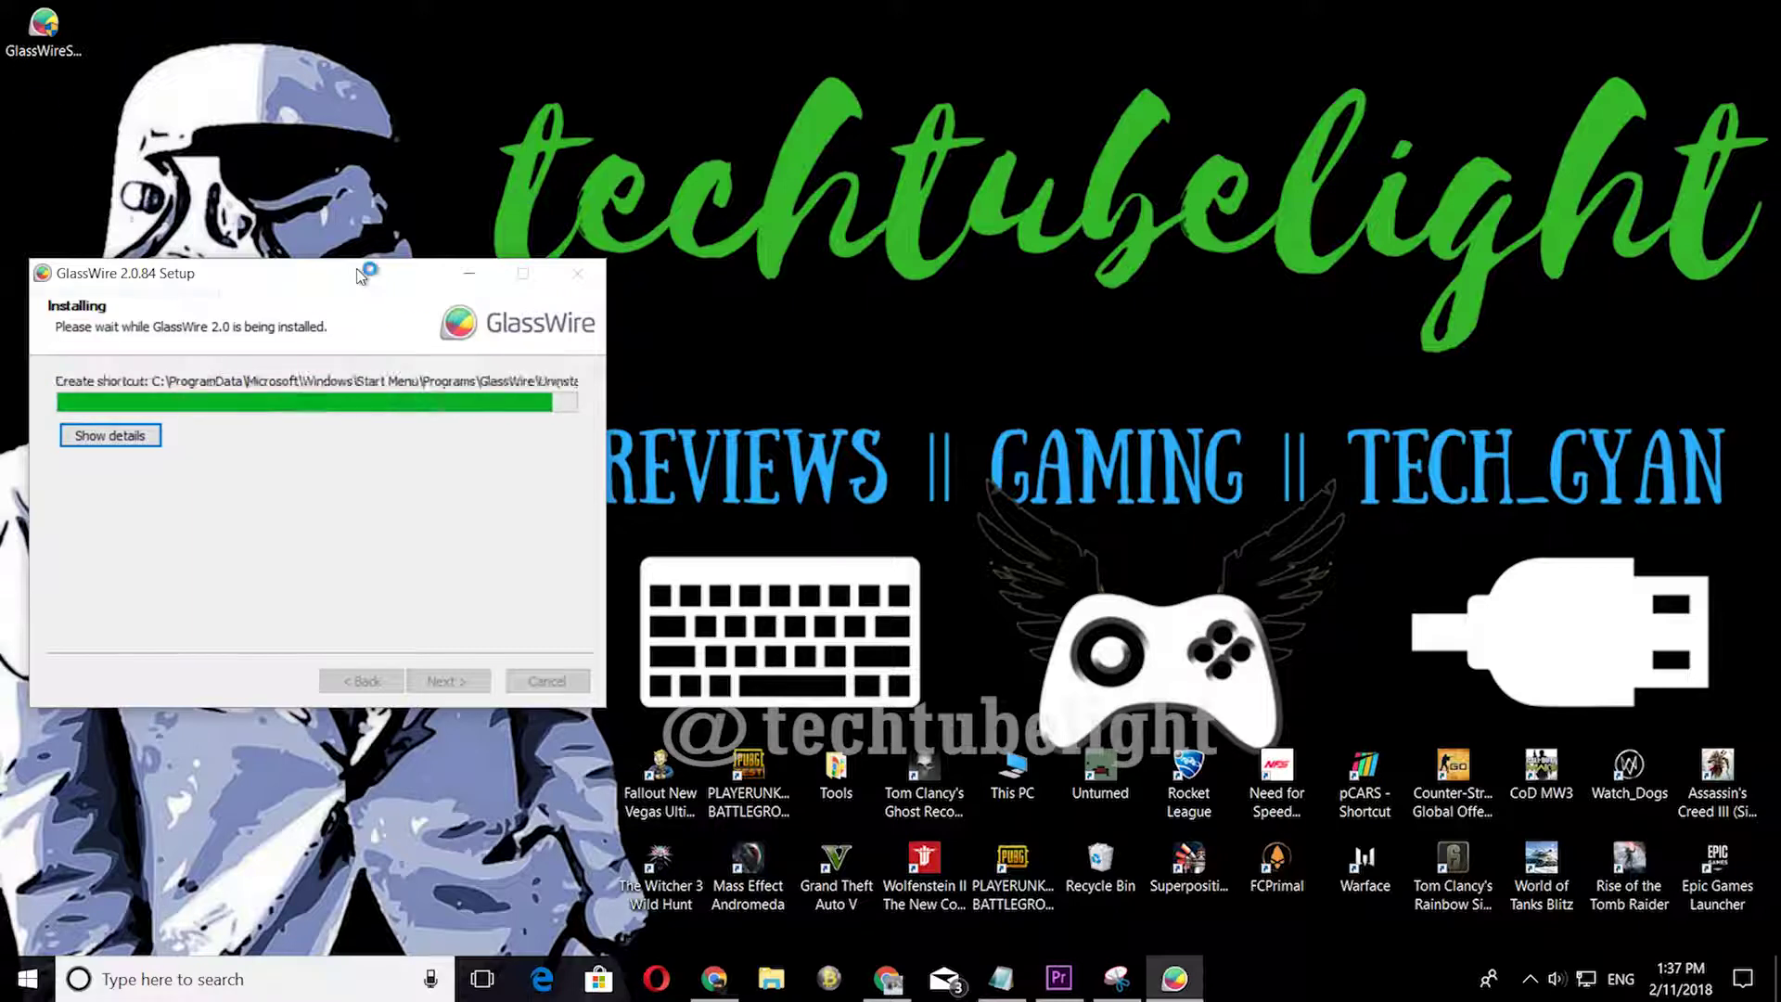
left_click(448, 680)
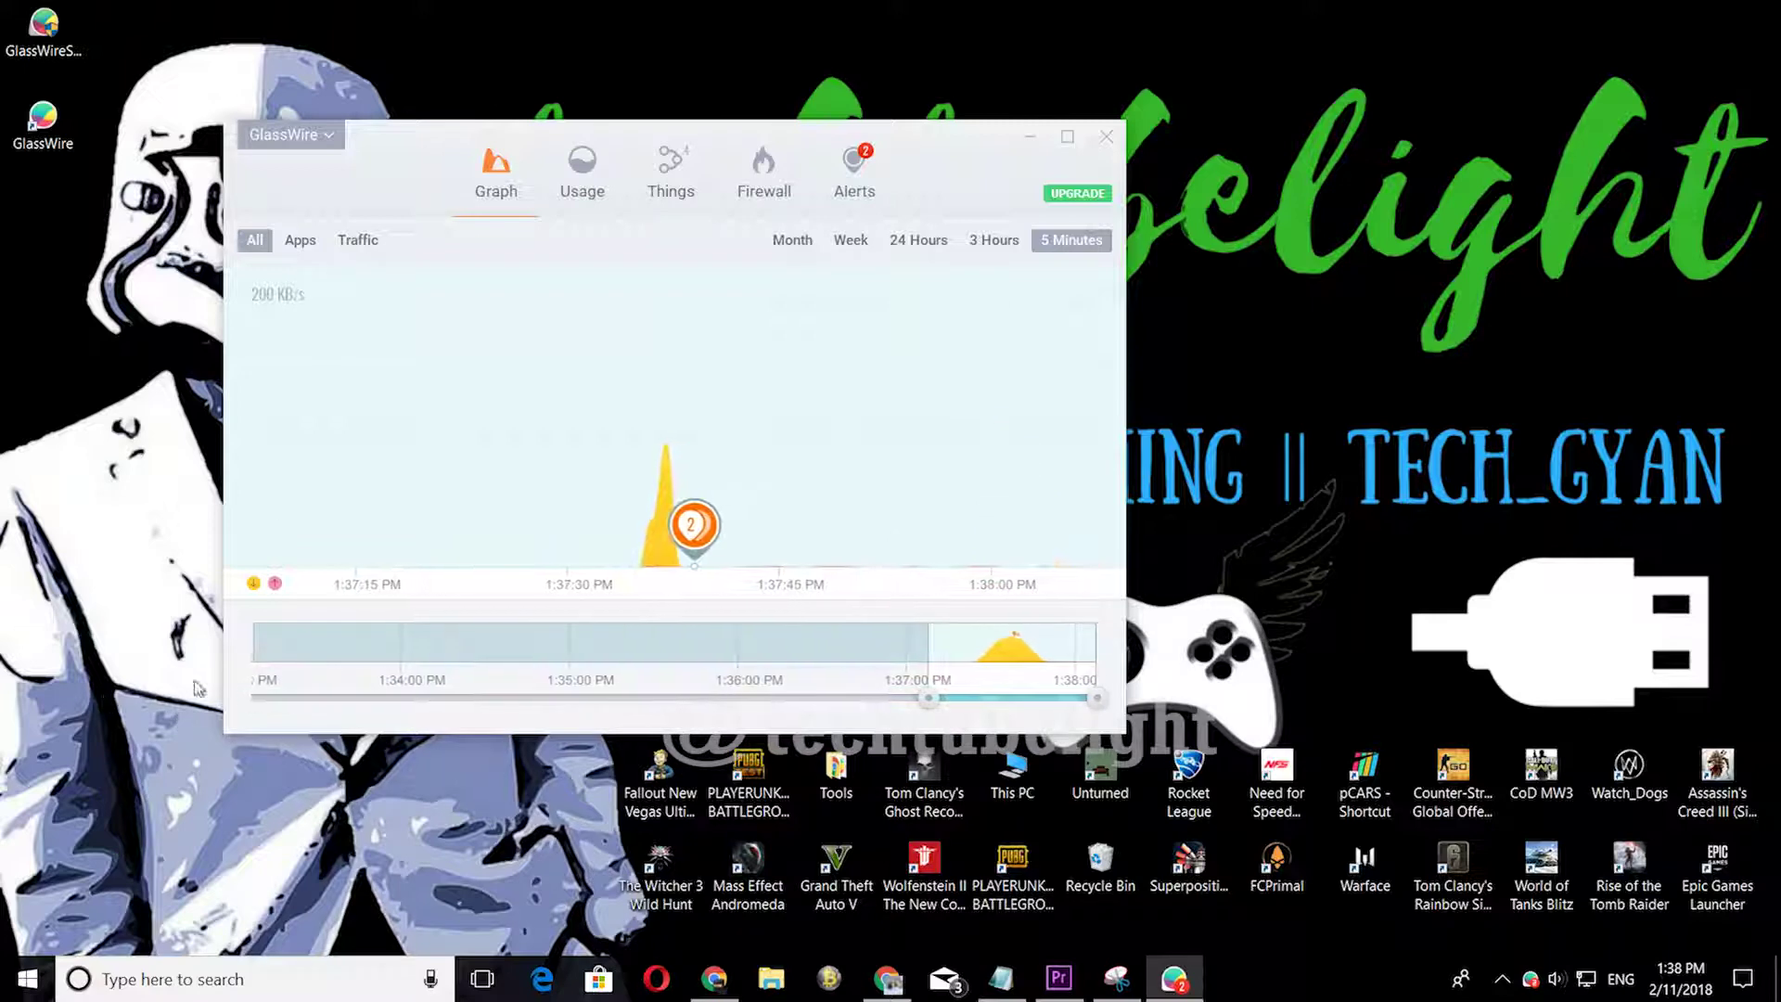
- Examine GlassWire's network graph by apps and traffic, its usage breakdown, connected devices and firewall app list
left_click(299, 240)
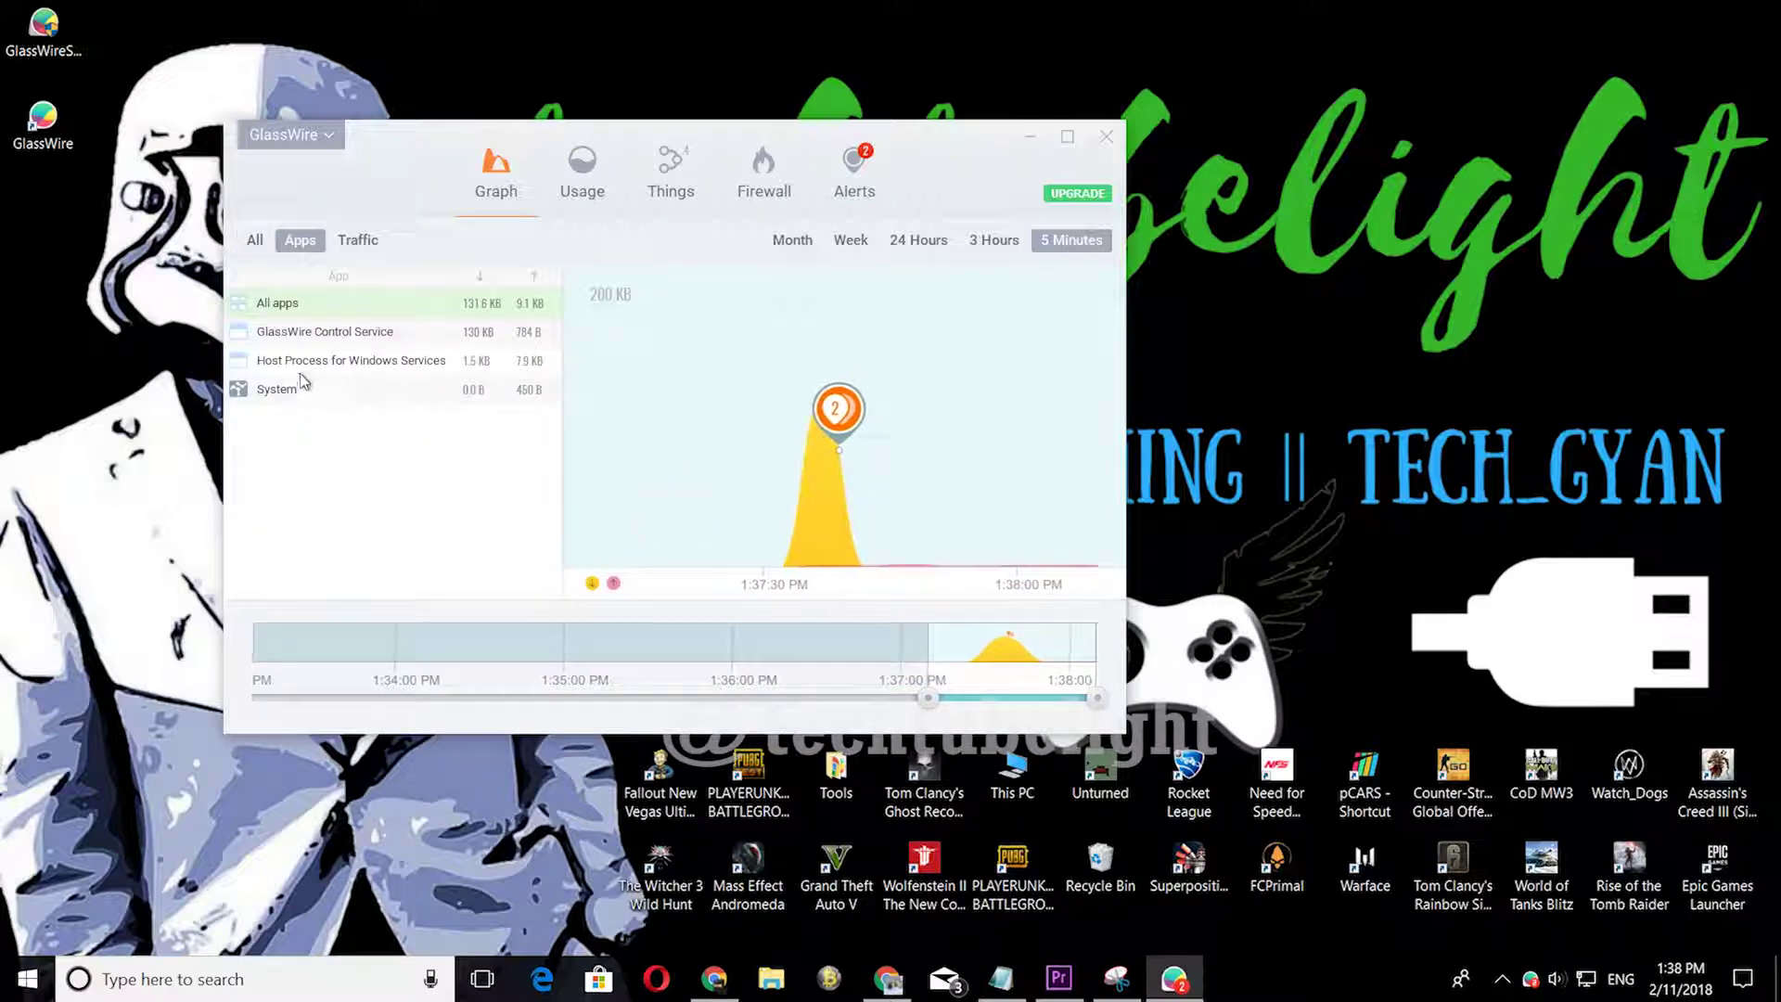
left_click(358, 240)
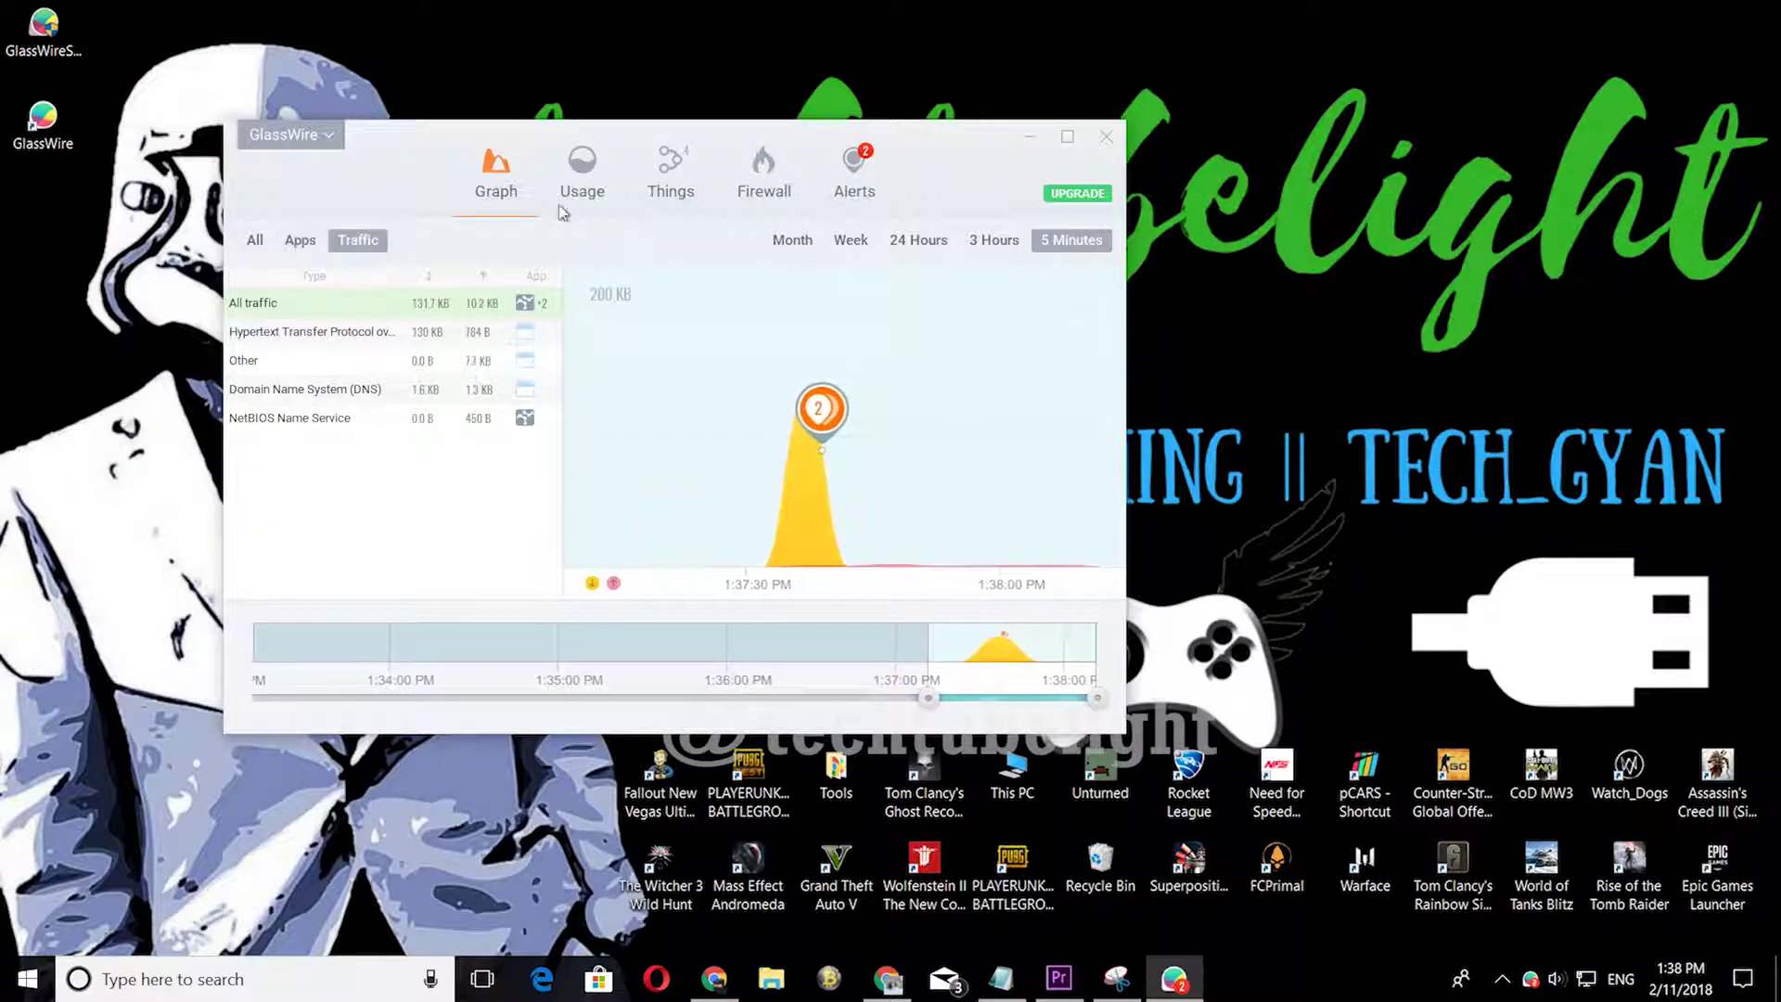
left_click(561, 212)
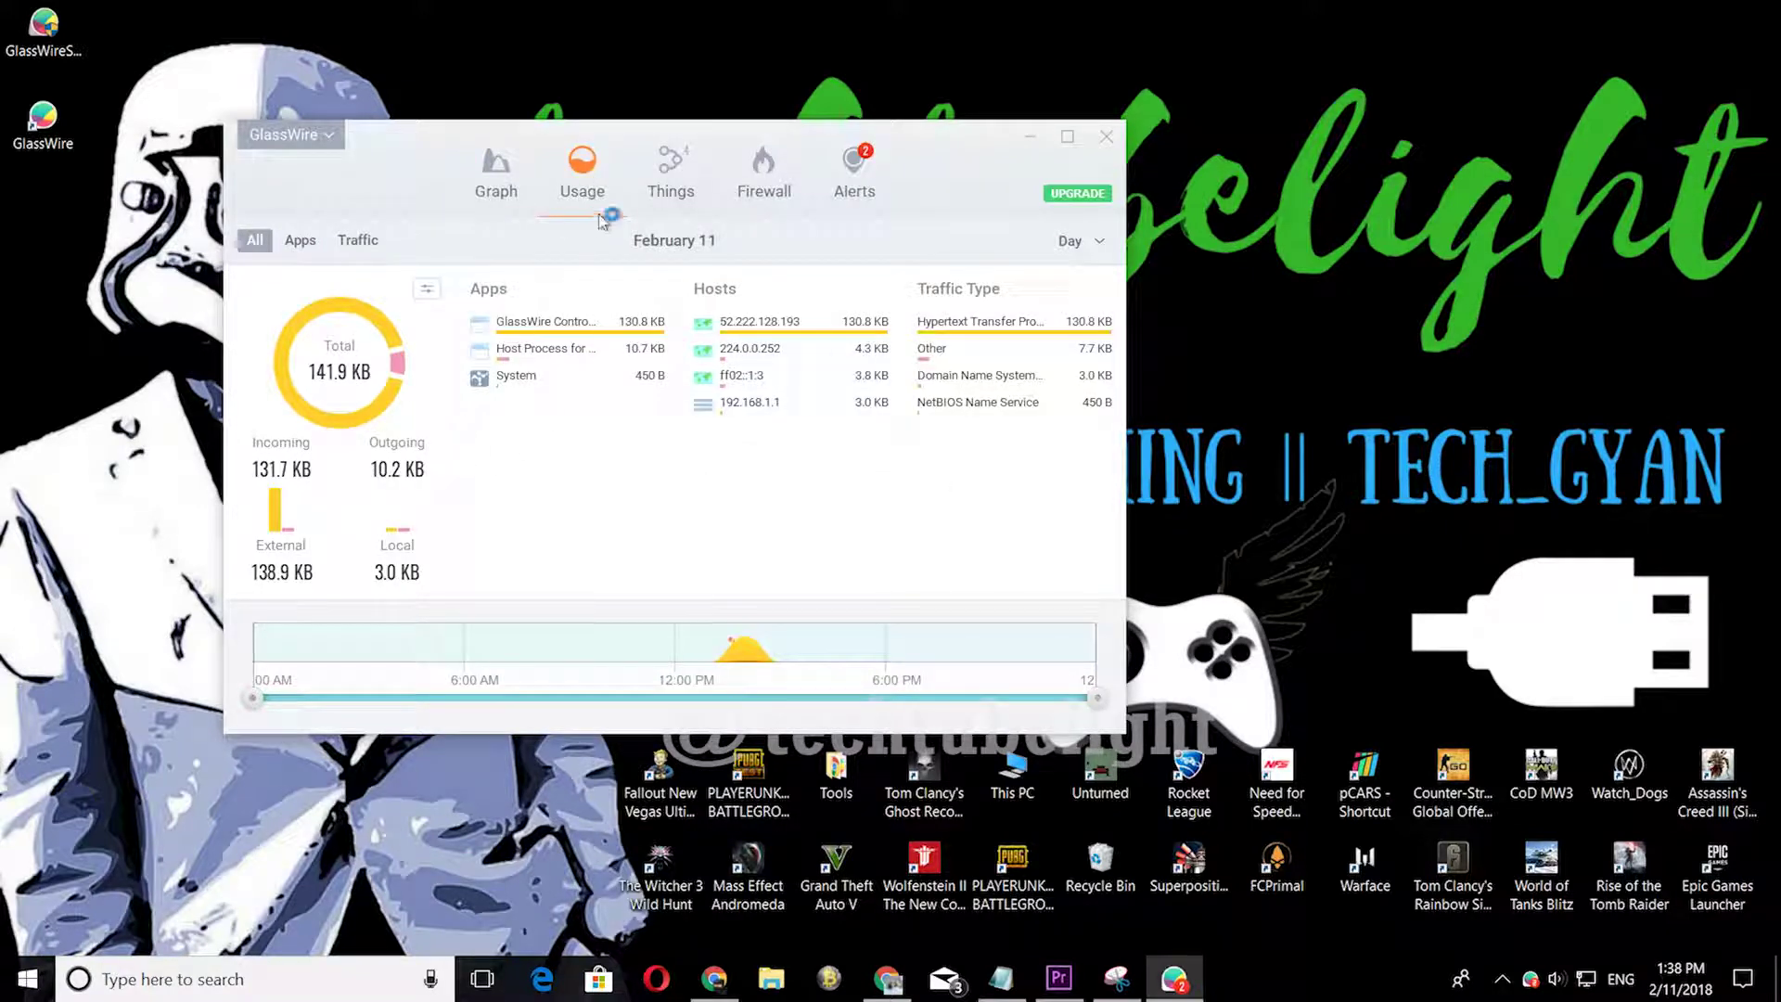
left_click(674, 215)
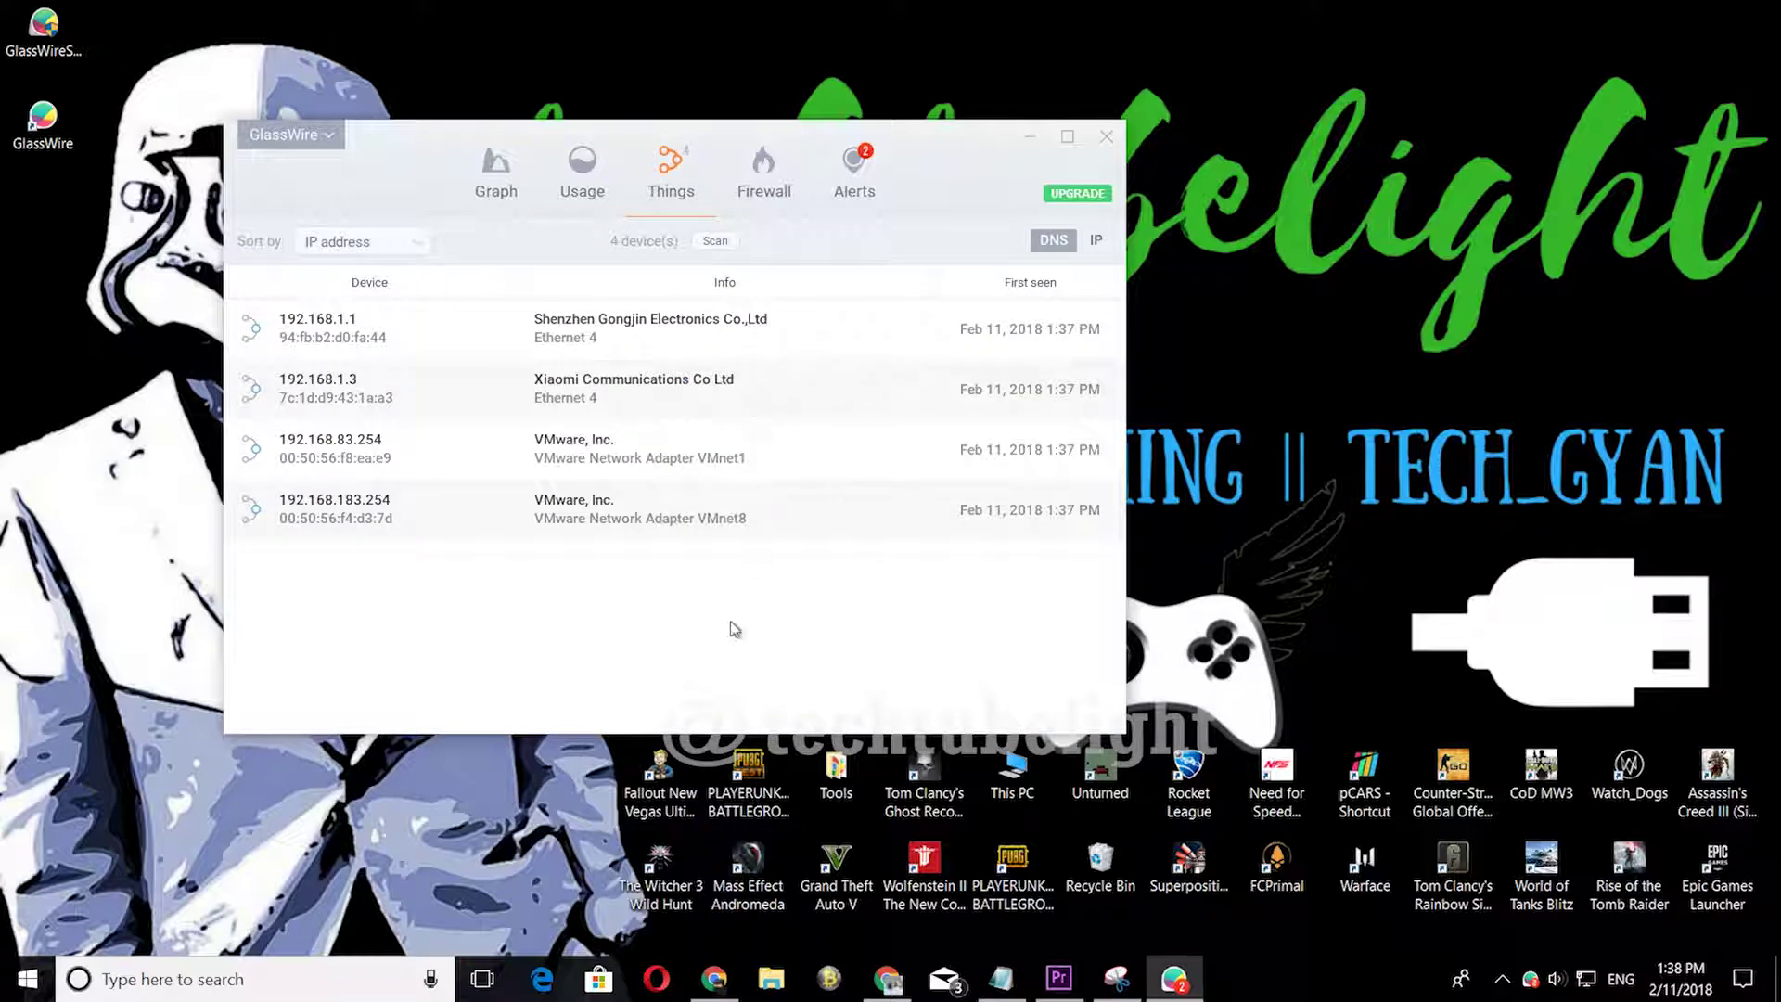
left_click(759, 185)
left_click(685, 164)
left_click(784, 193)
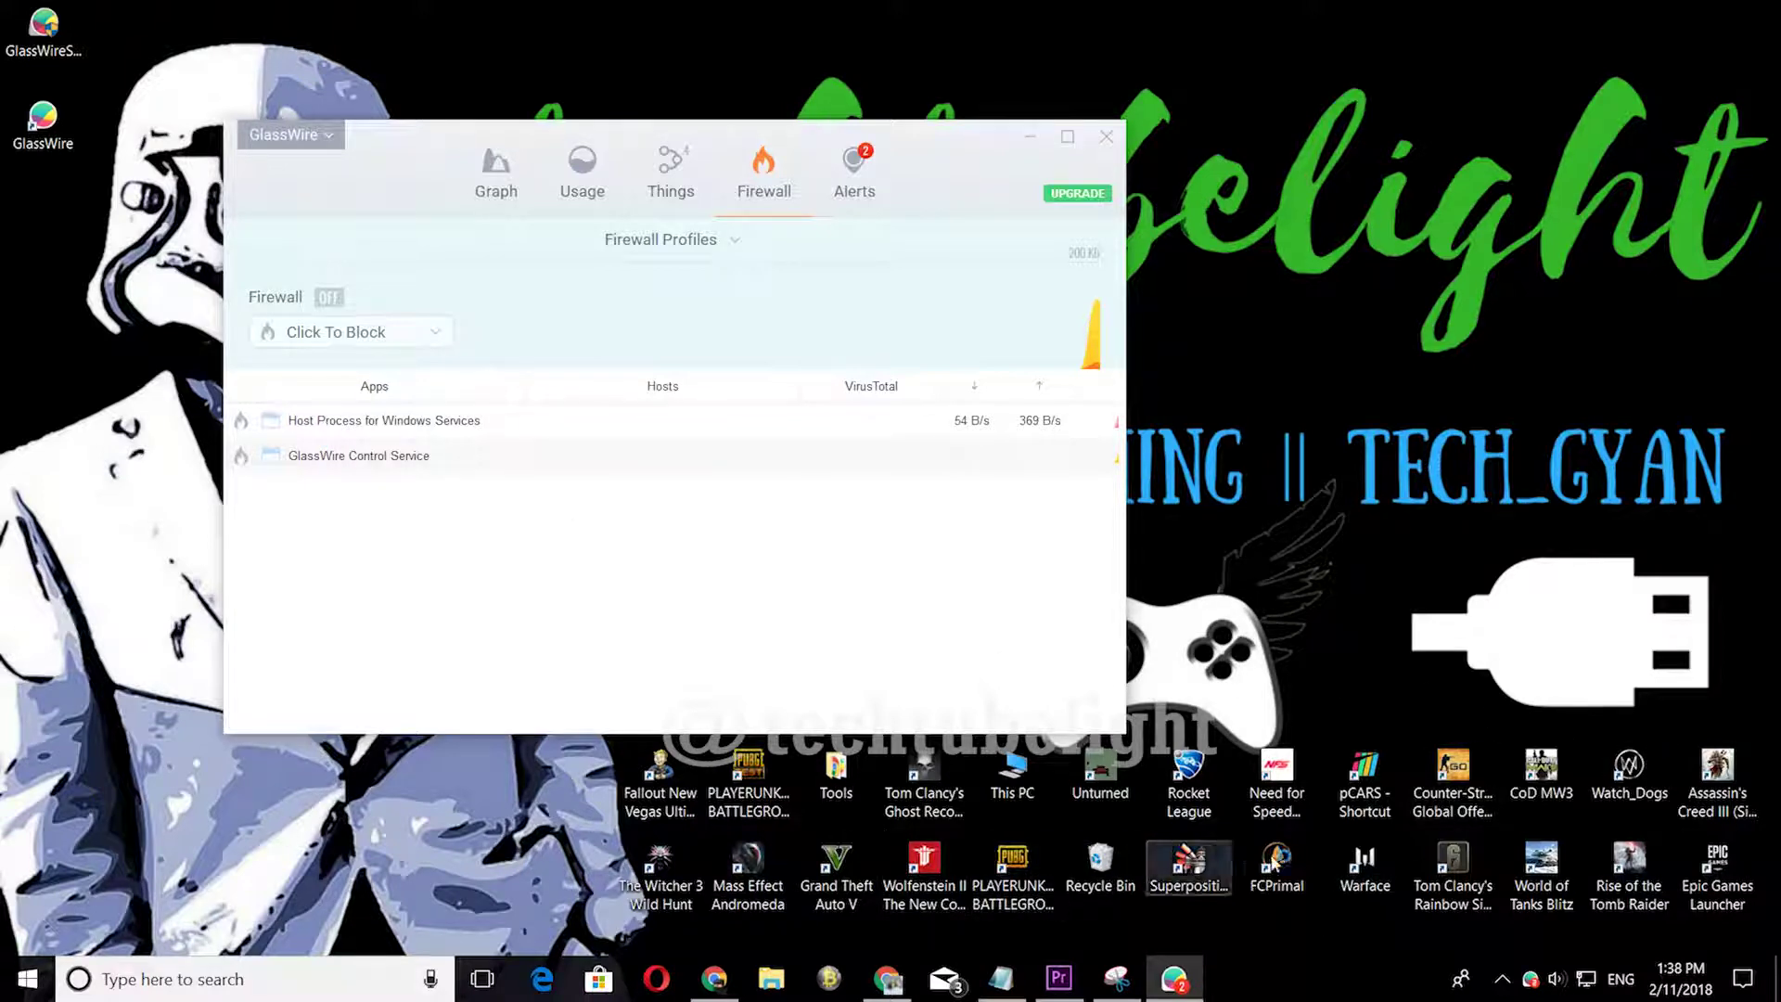
- Find and launch the Steam desktop app with GlassWire's firewall view left open
left_click(1529, 978)
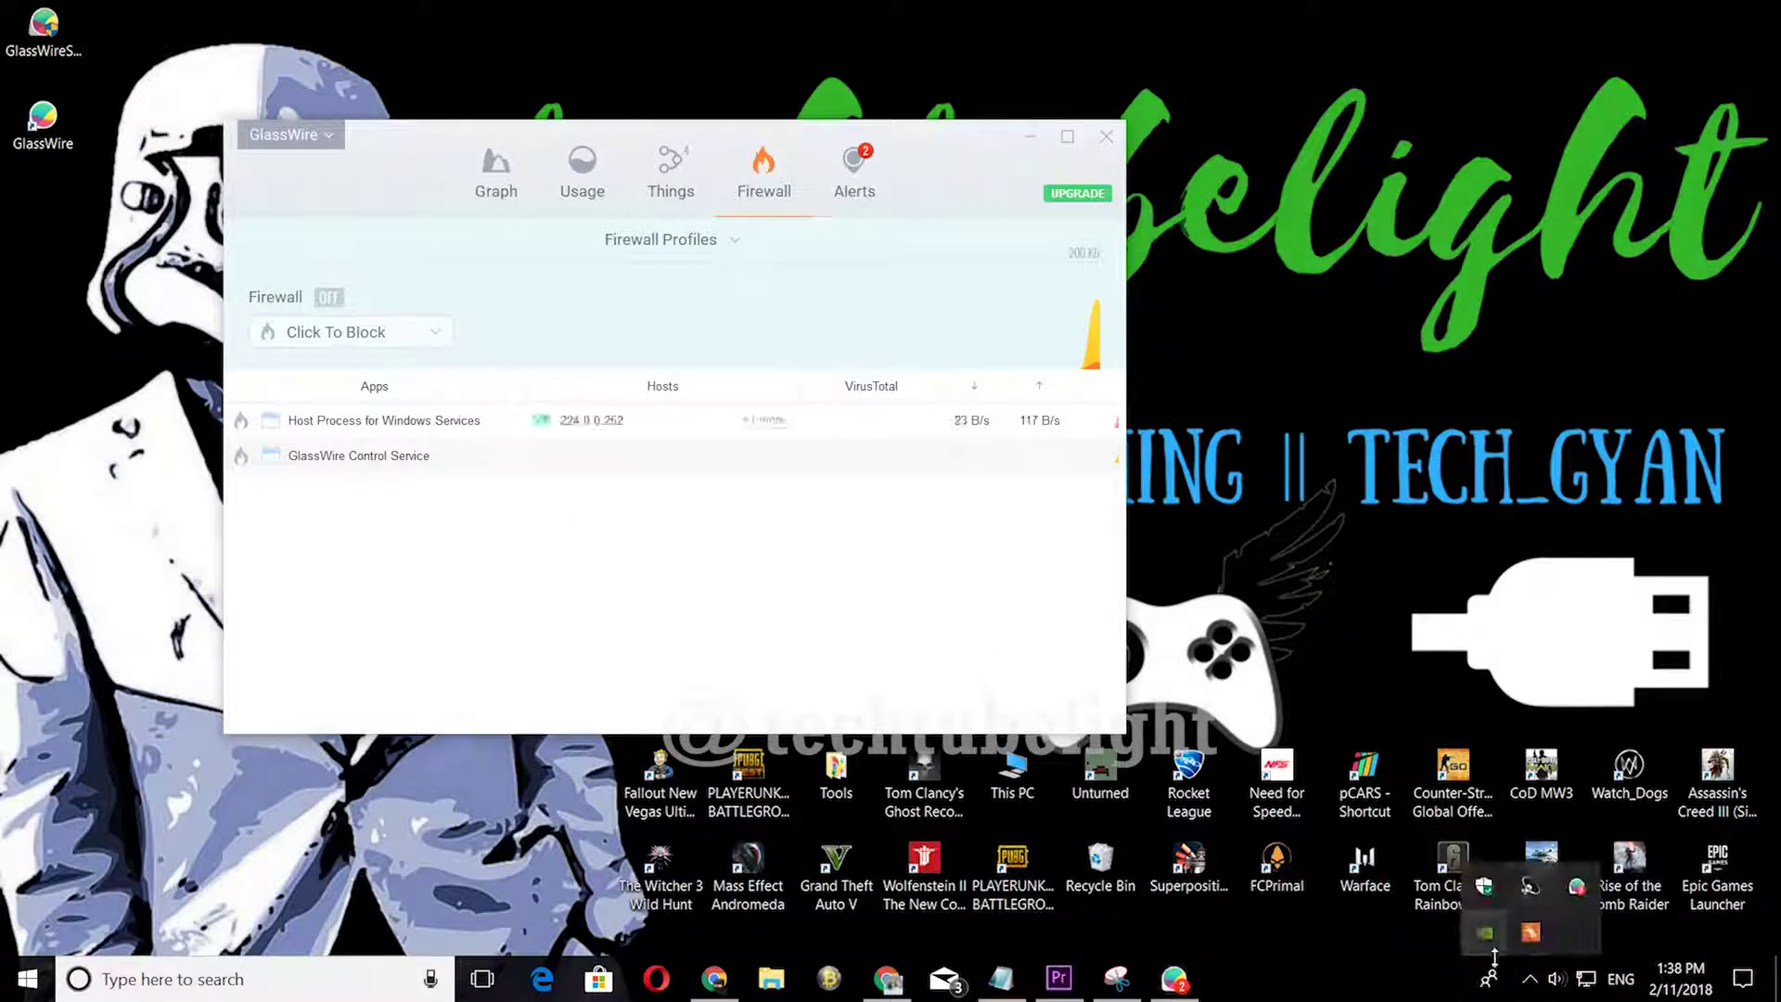
left_click(26, 979)
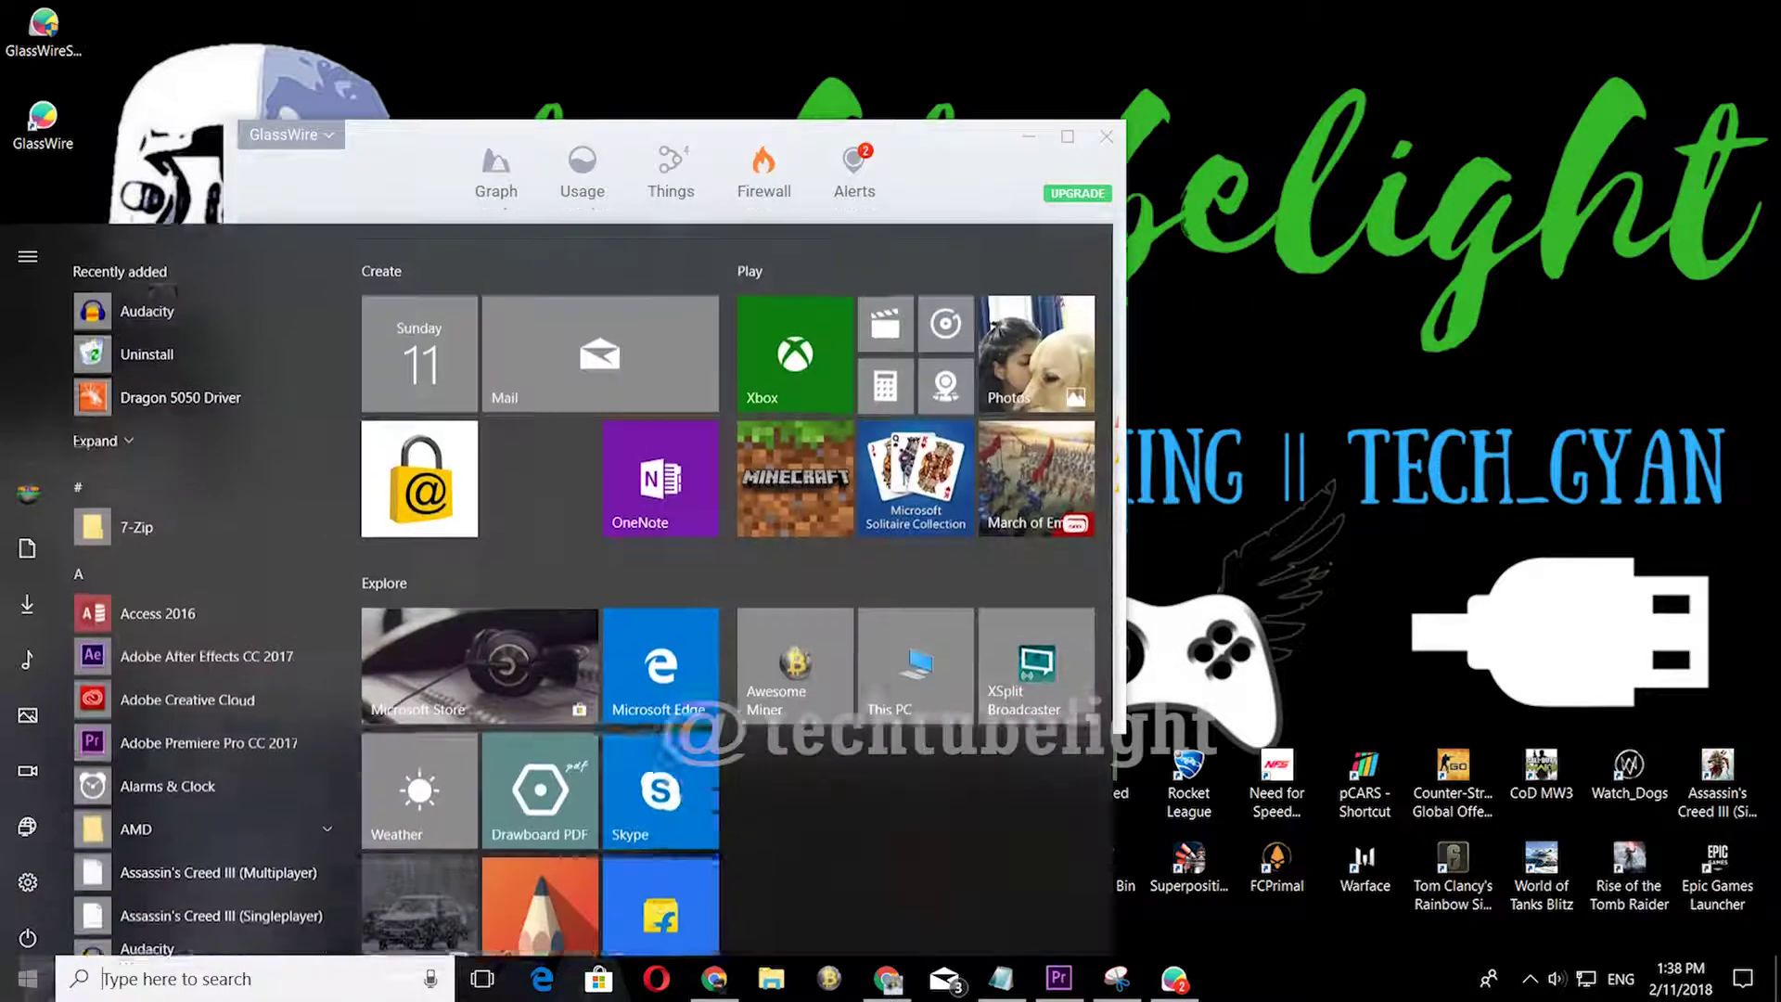
type("steam")
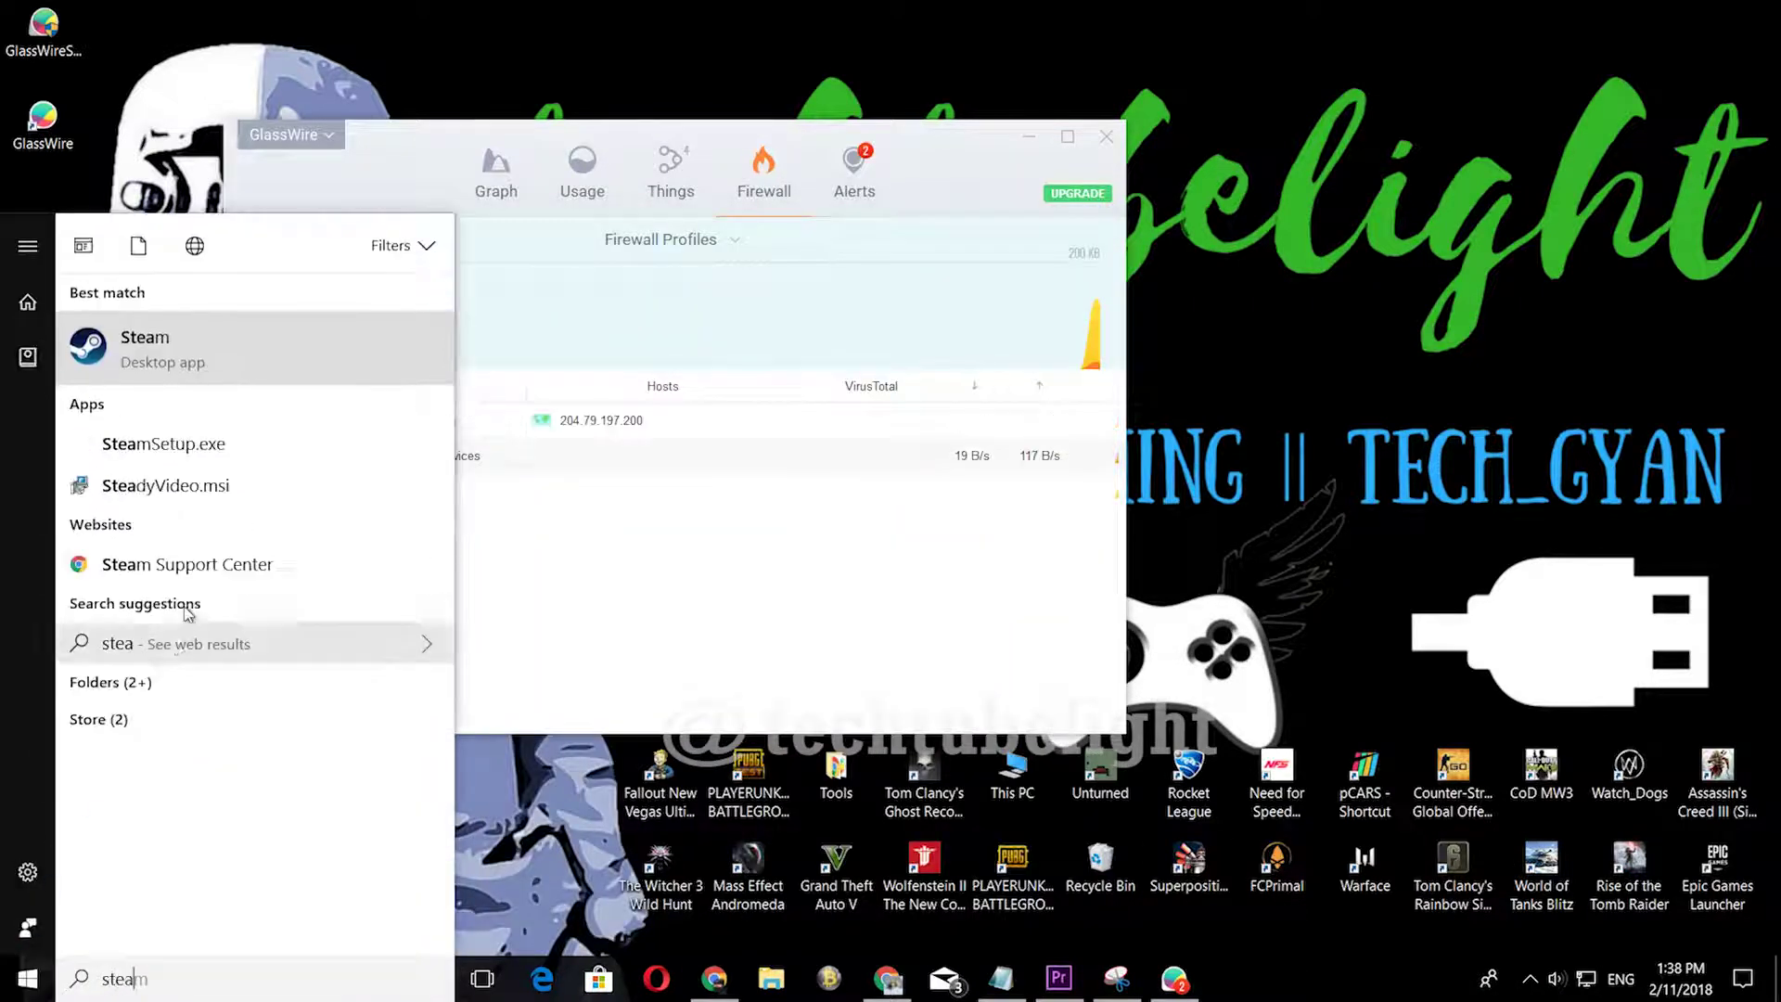
key("Return")
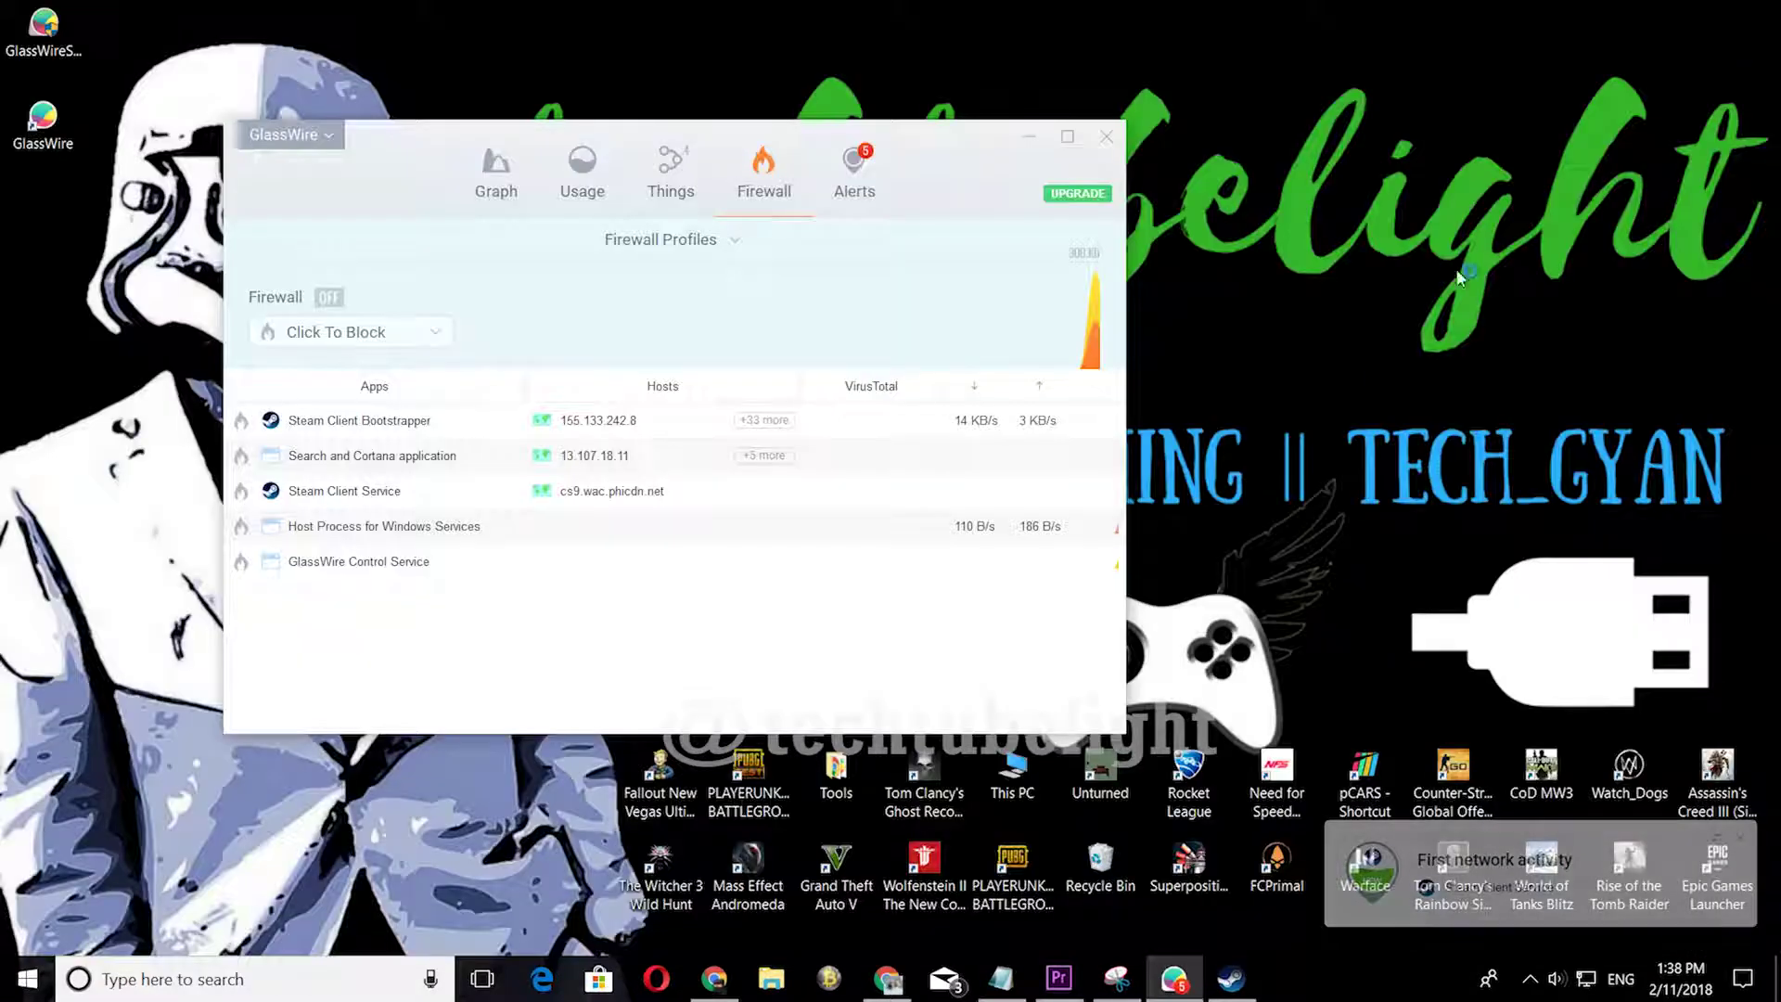
left_click(1703, 20)
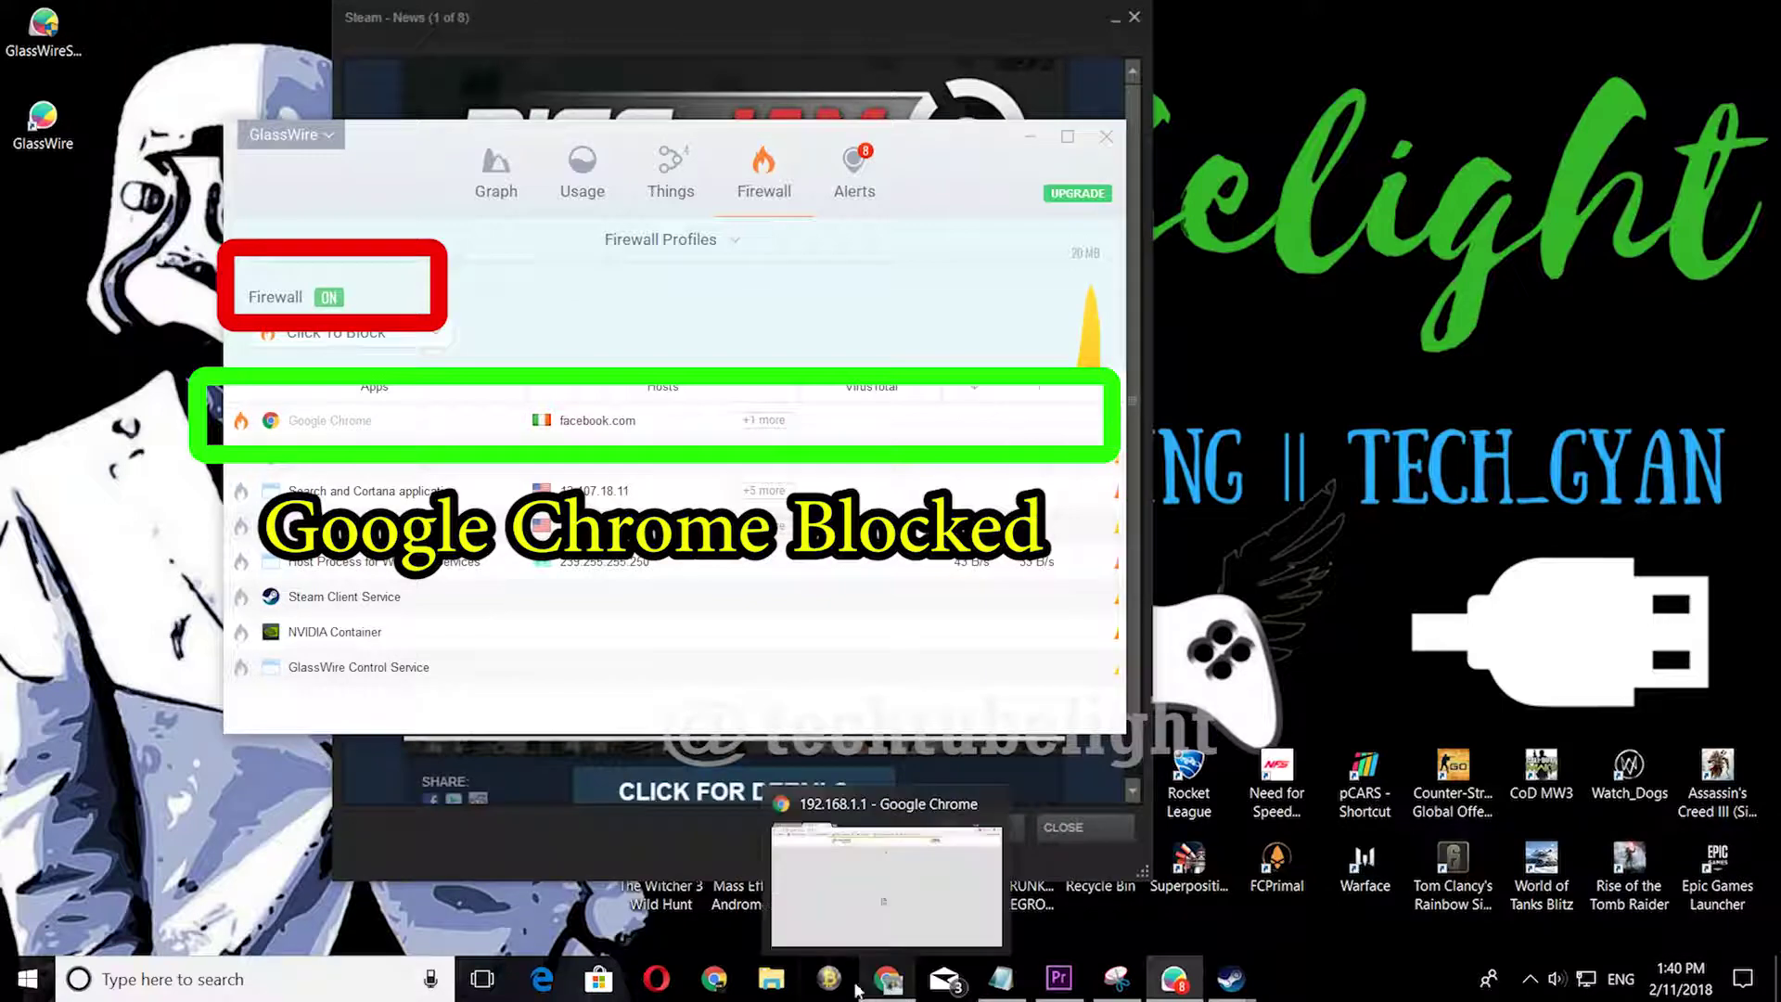
left_click(715, 979)
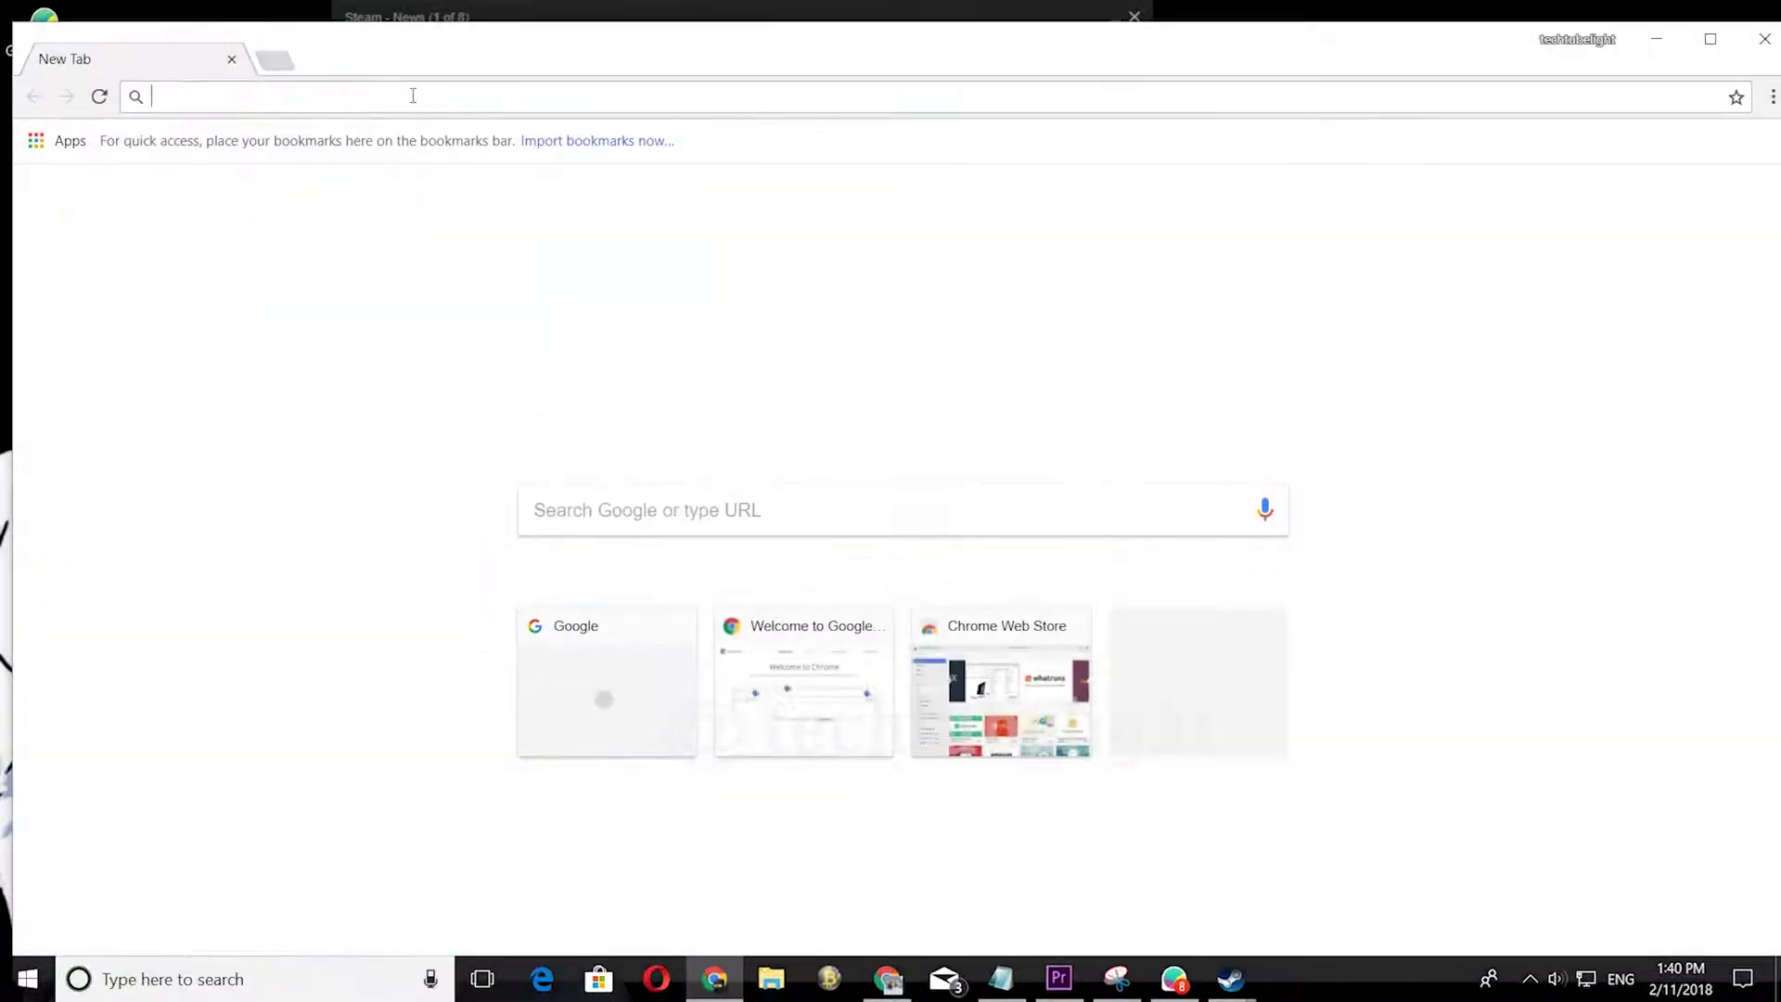
type("goo")
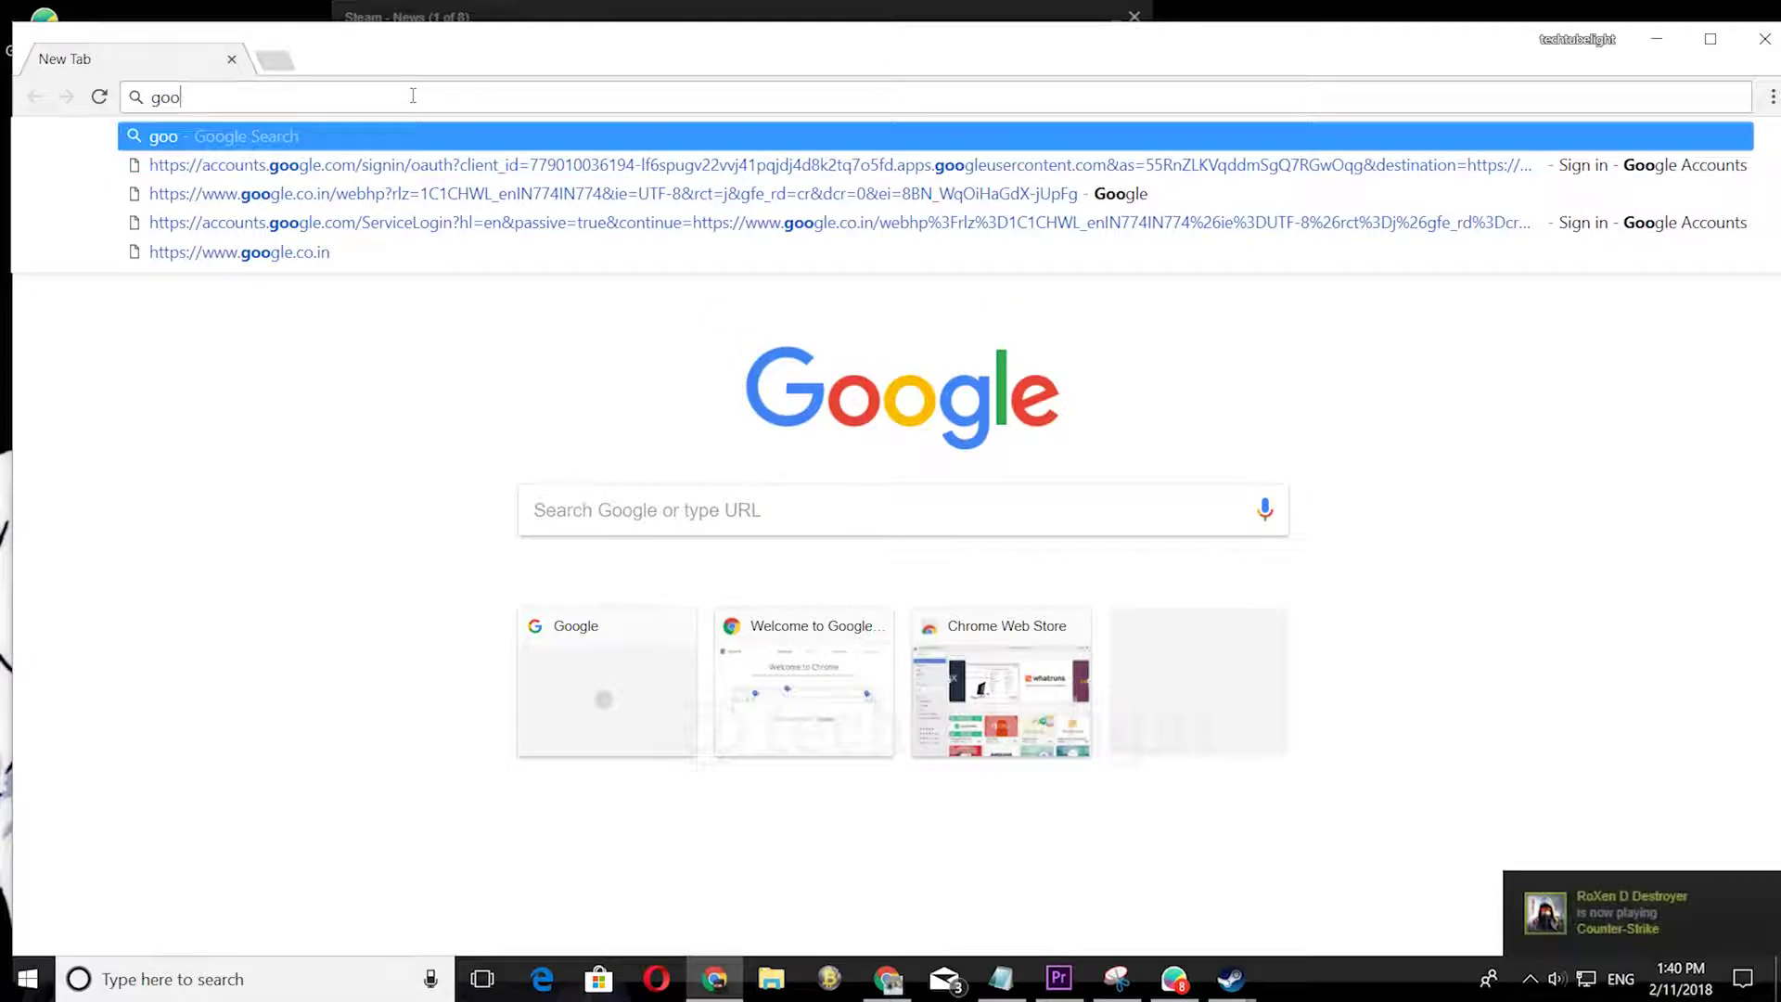
key("Down")
key("Down")
key("Down")
key("Down")
key("Return")
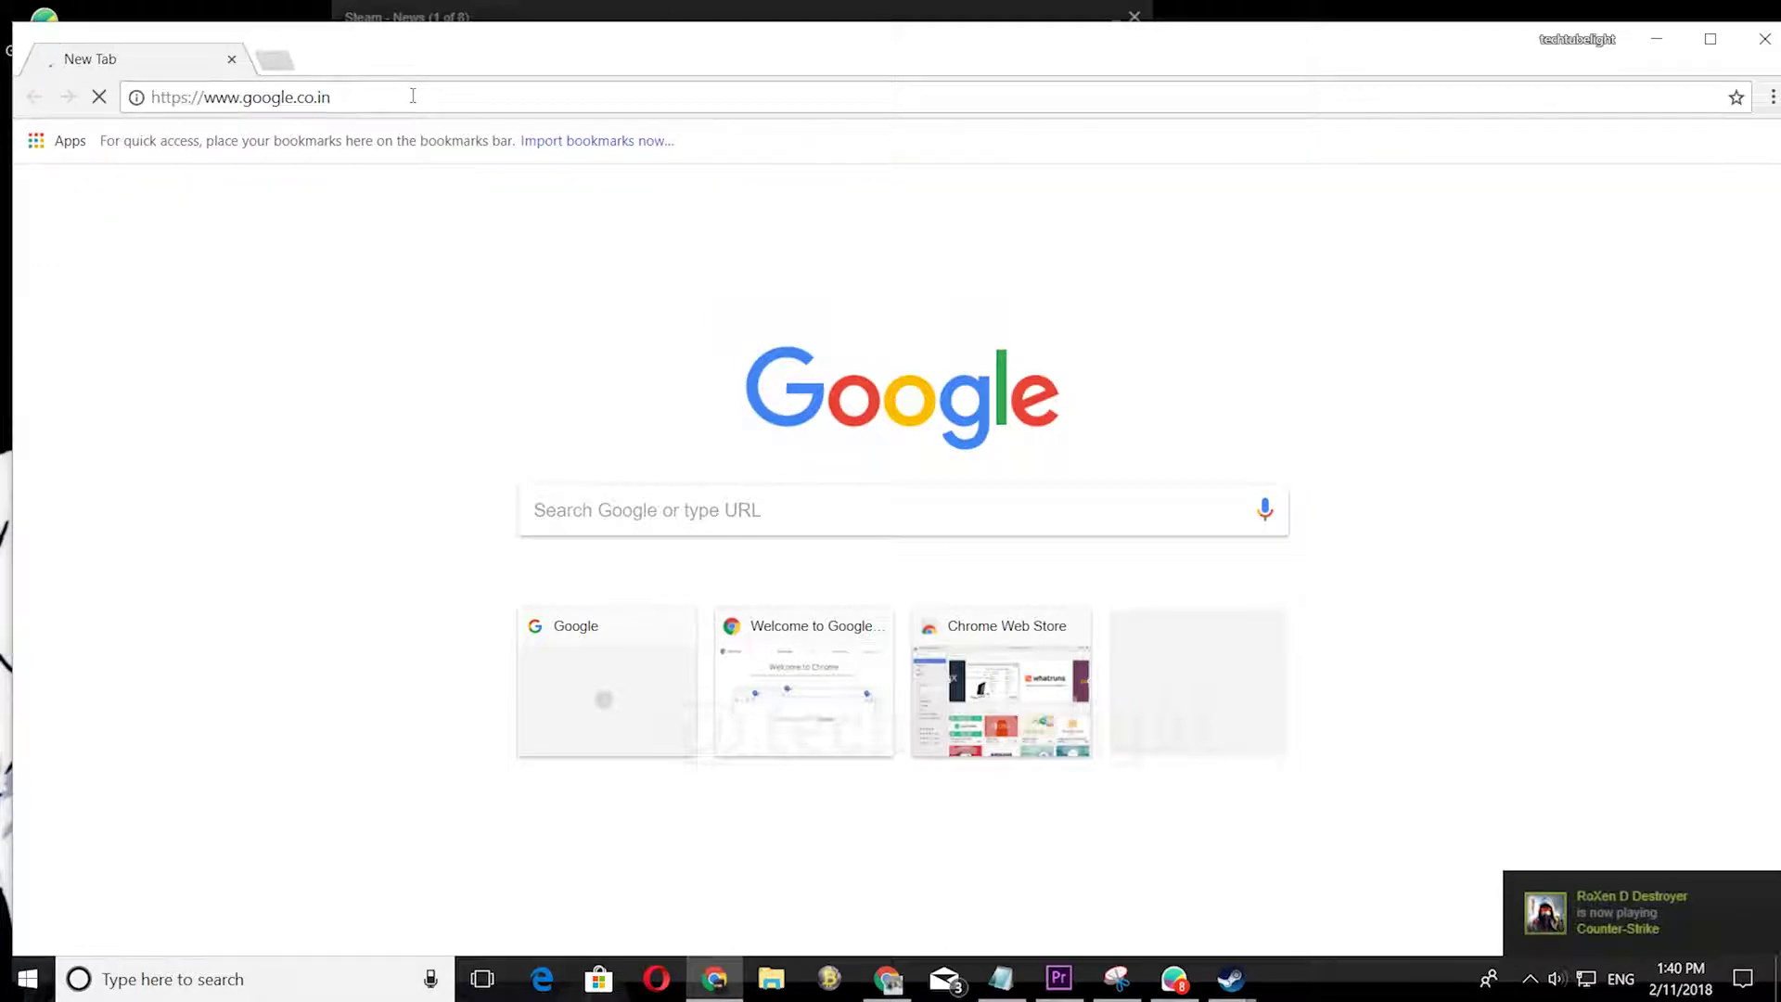
double_click(504, 61)
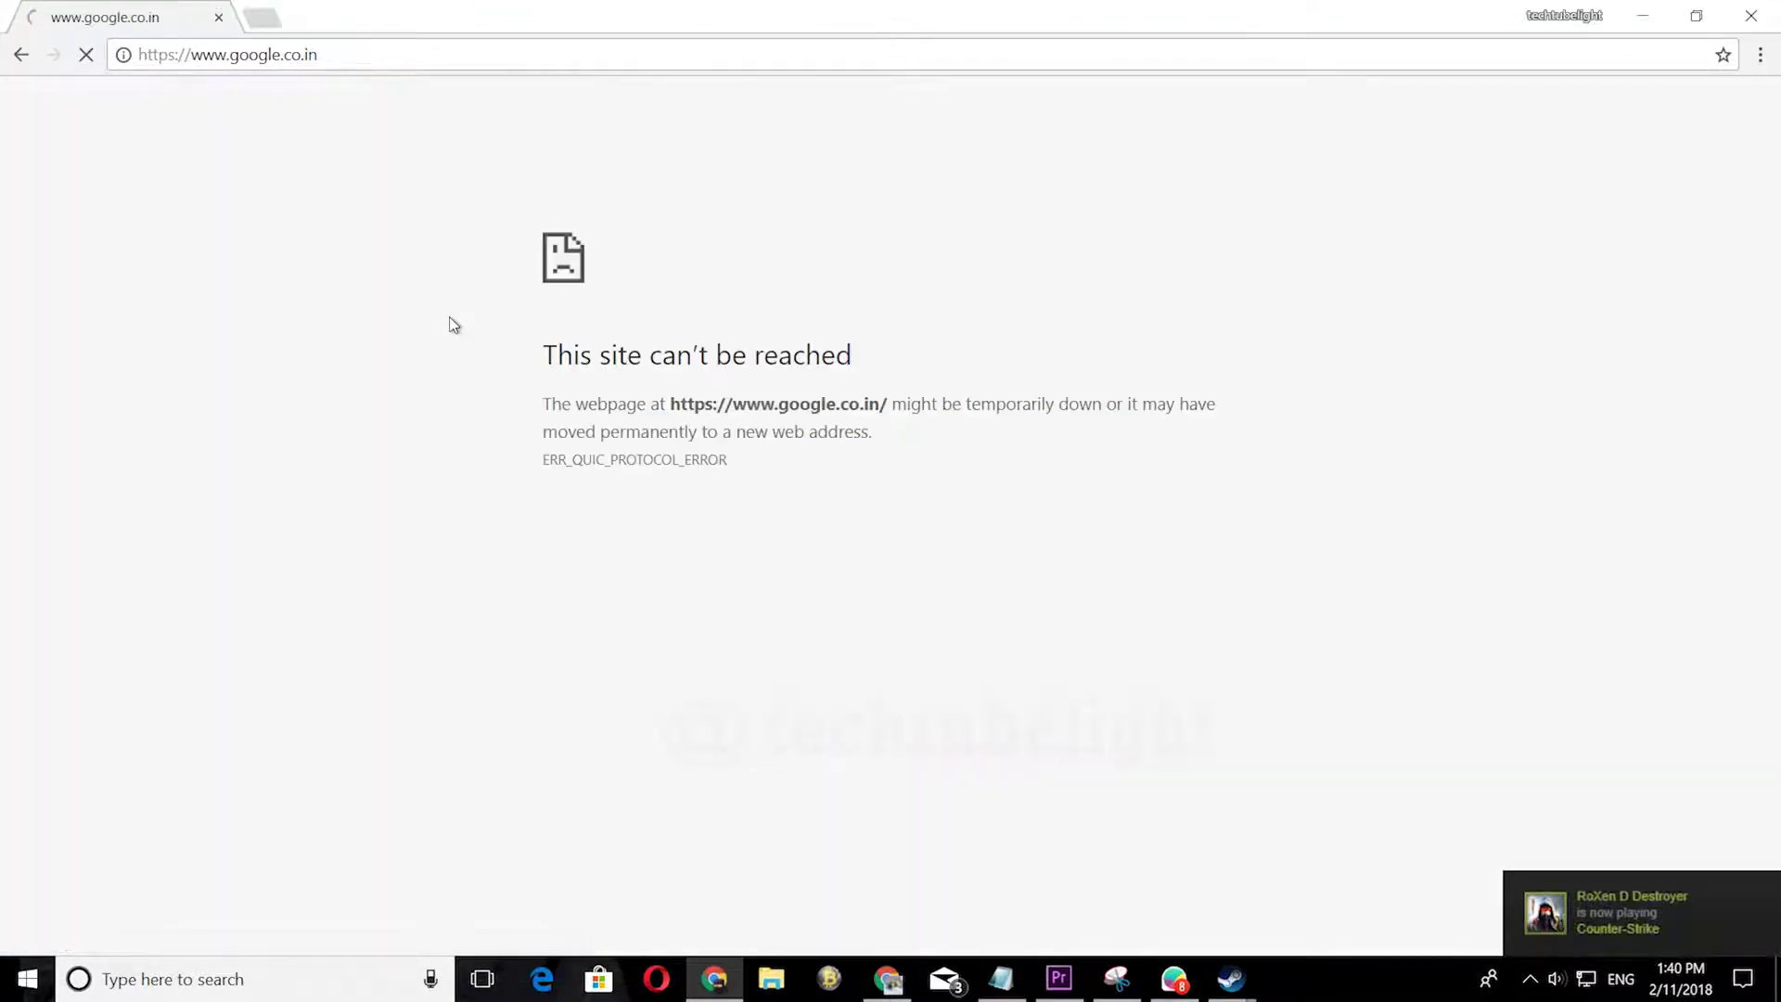
left_click(261, 54)
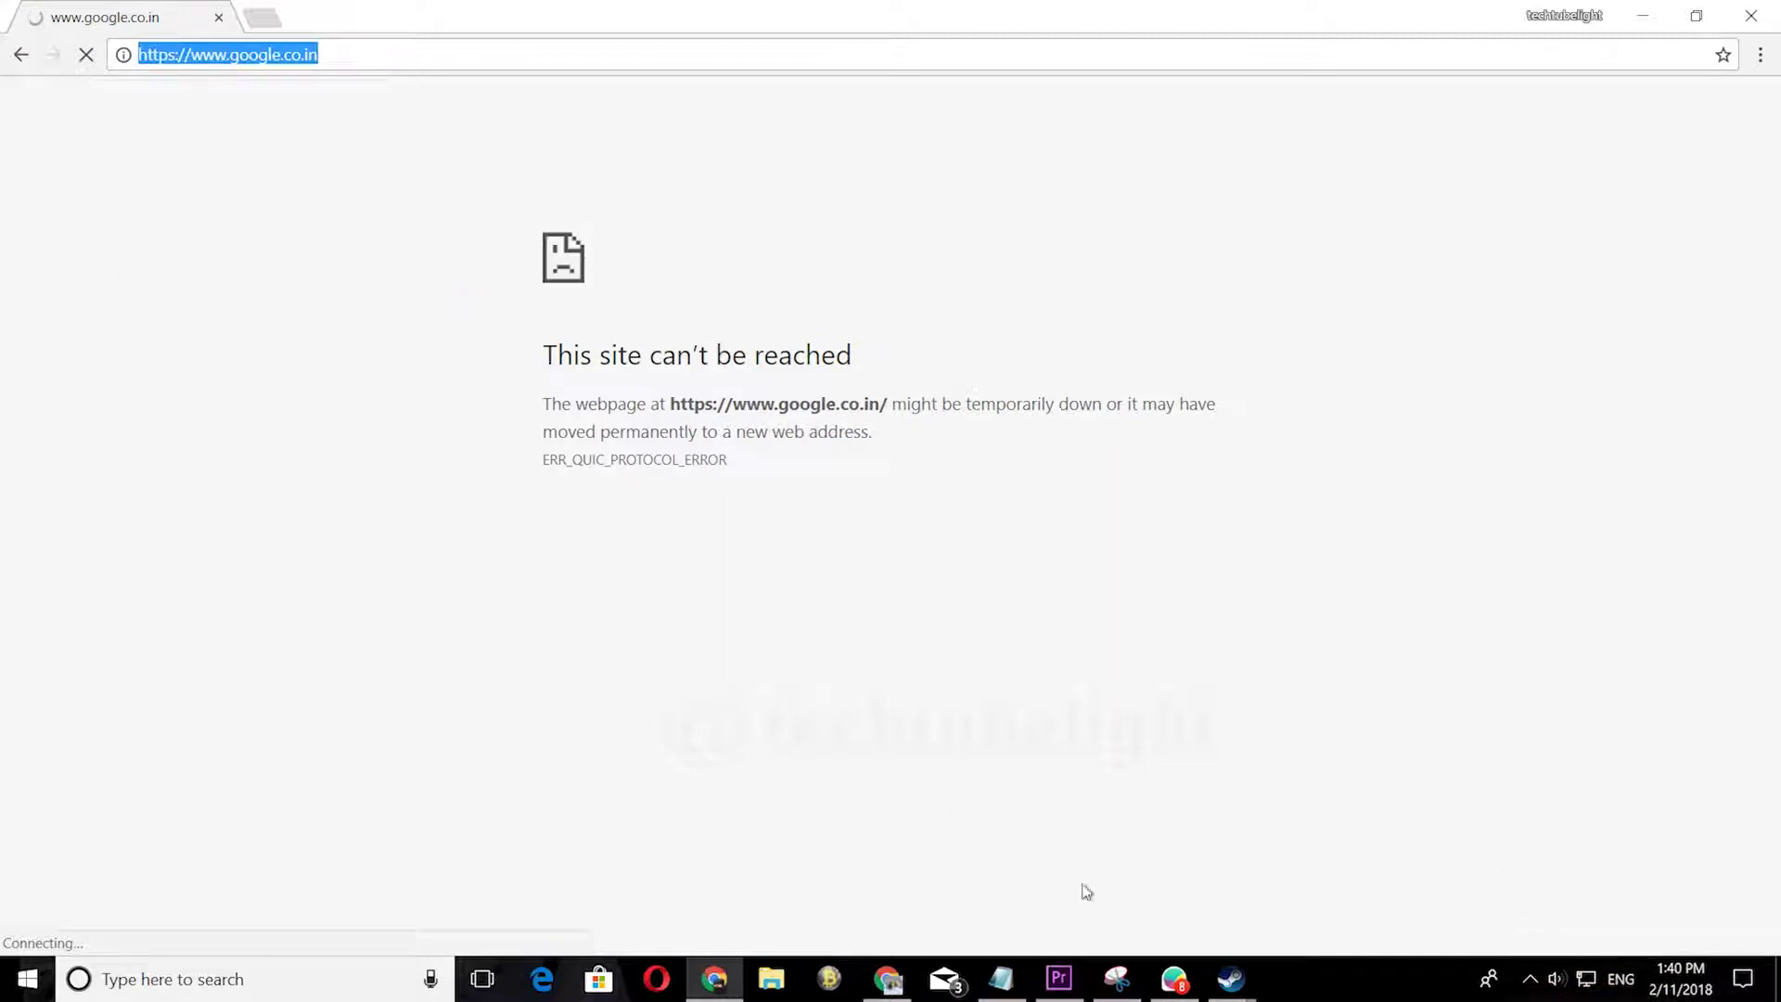
left_click(1174, 980)
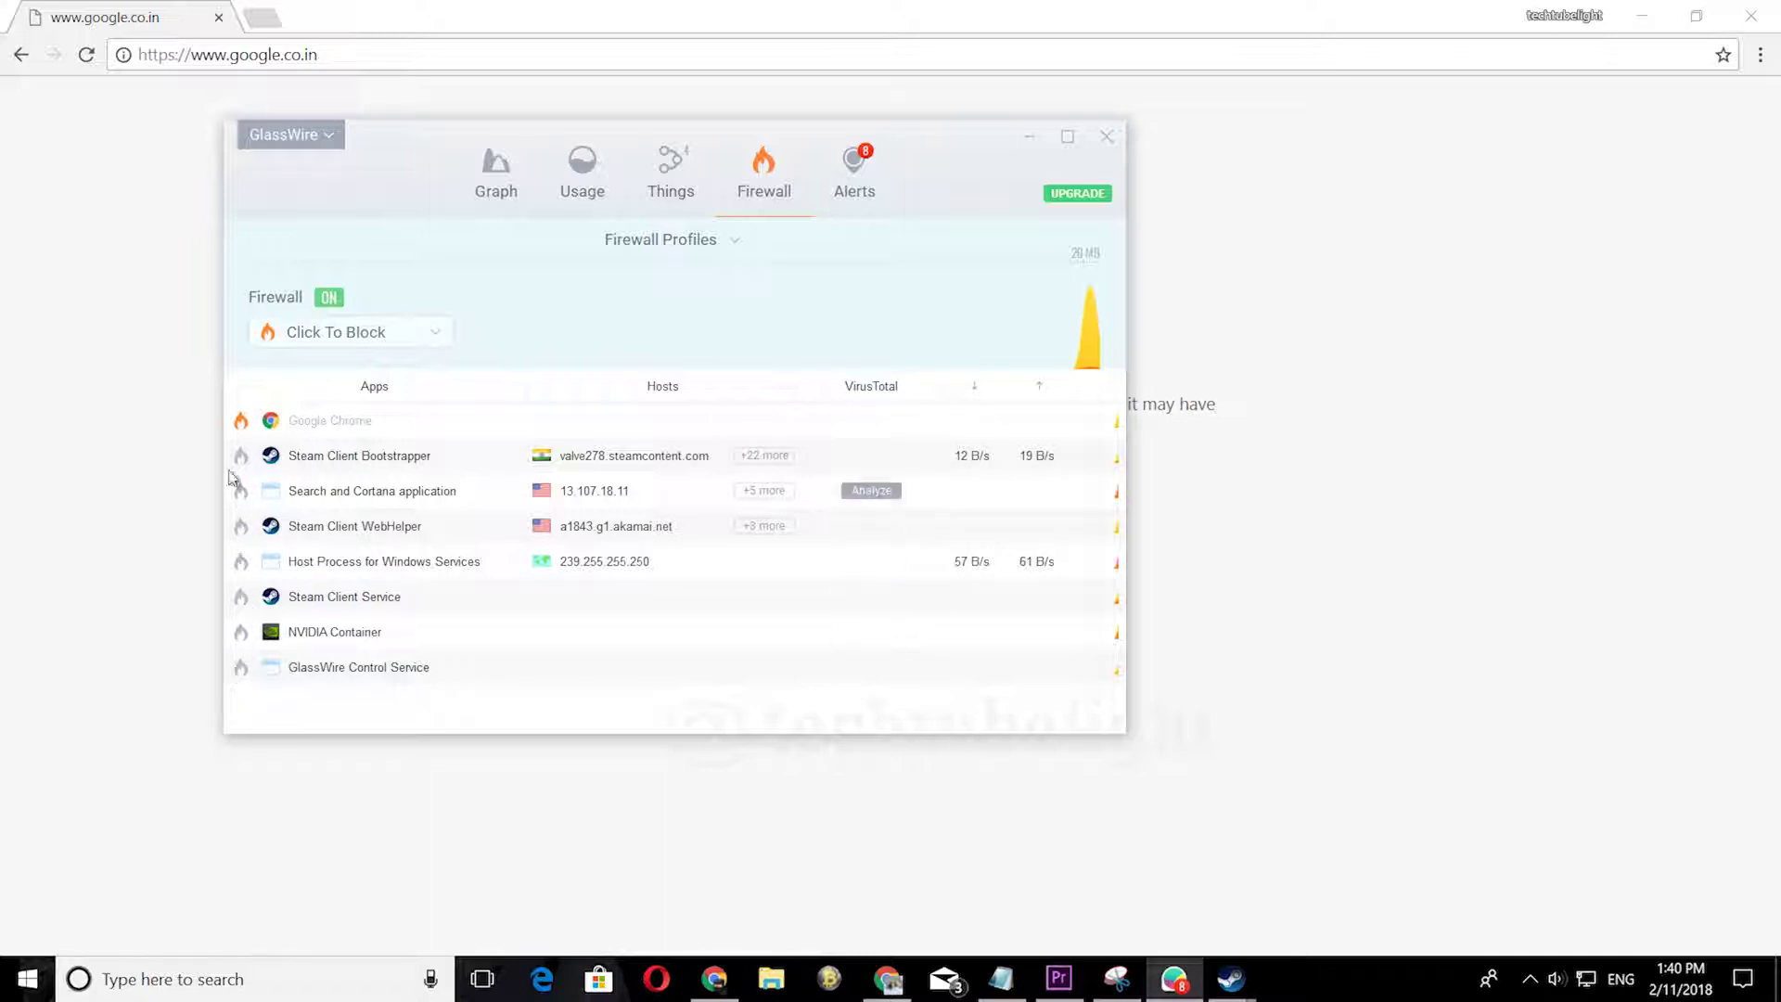
left_click(341, 51)
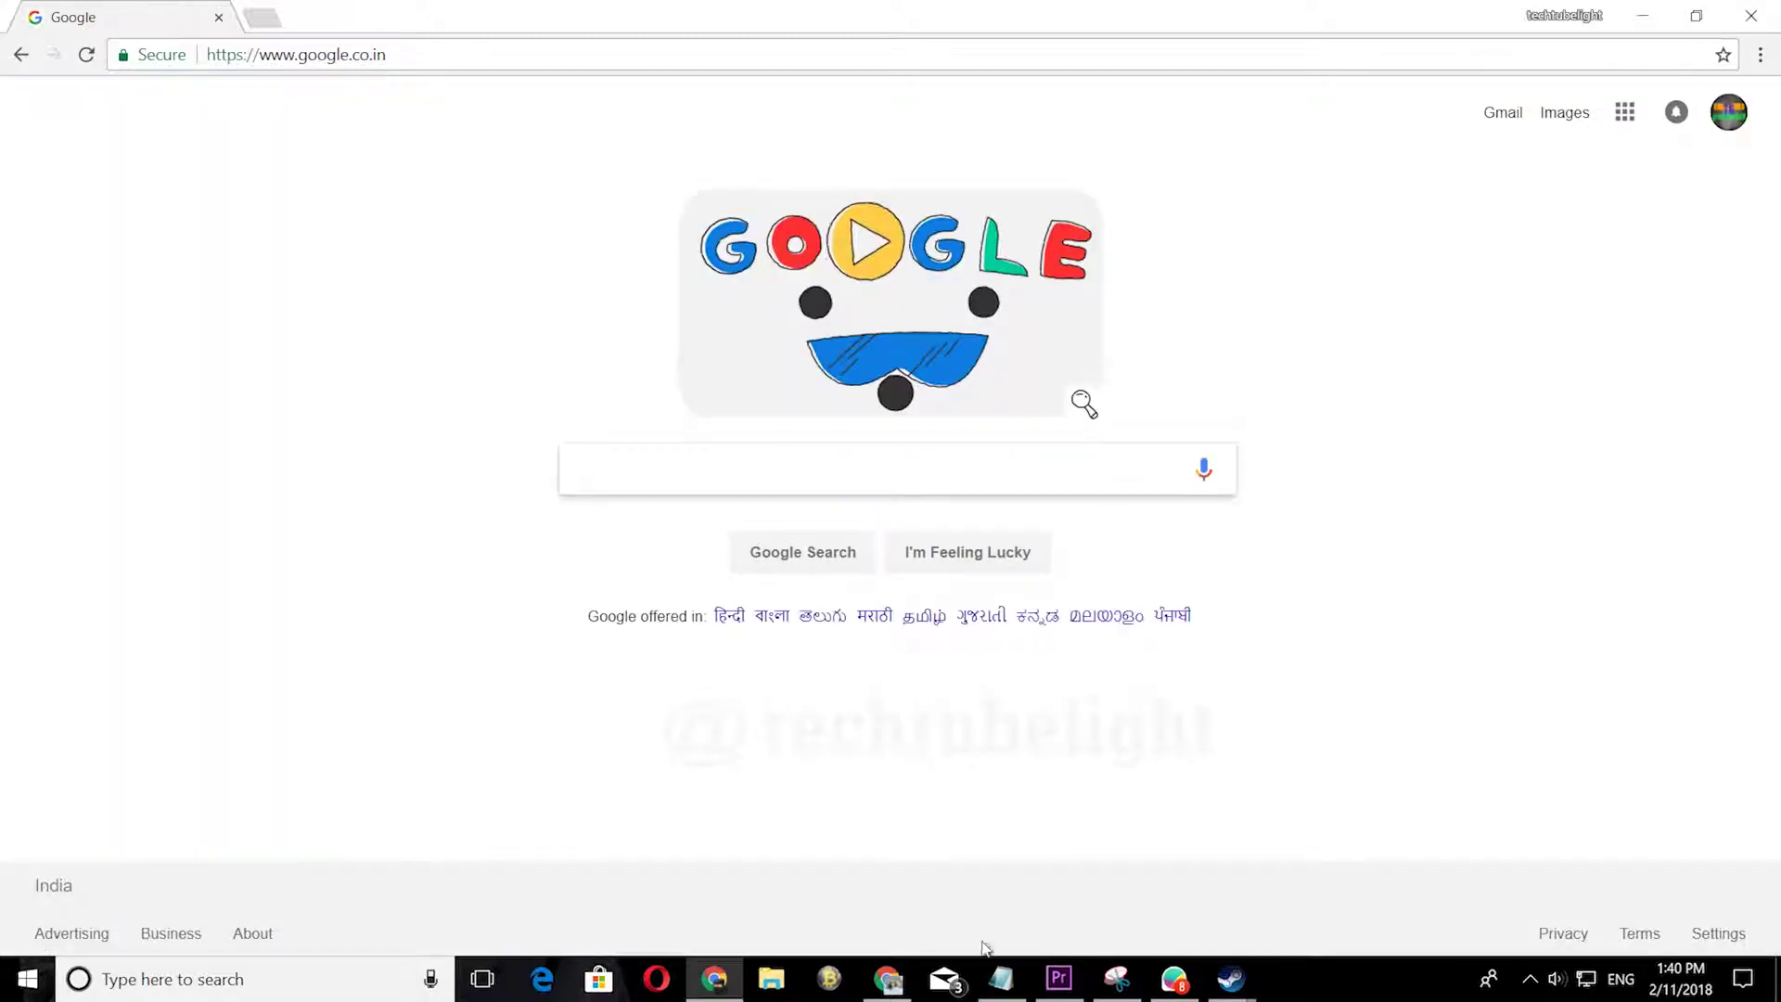
- Block Google Chrome again in GlassWire's firewall and reload the Google page to test the block
left_click(1173, 980)
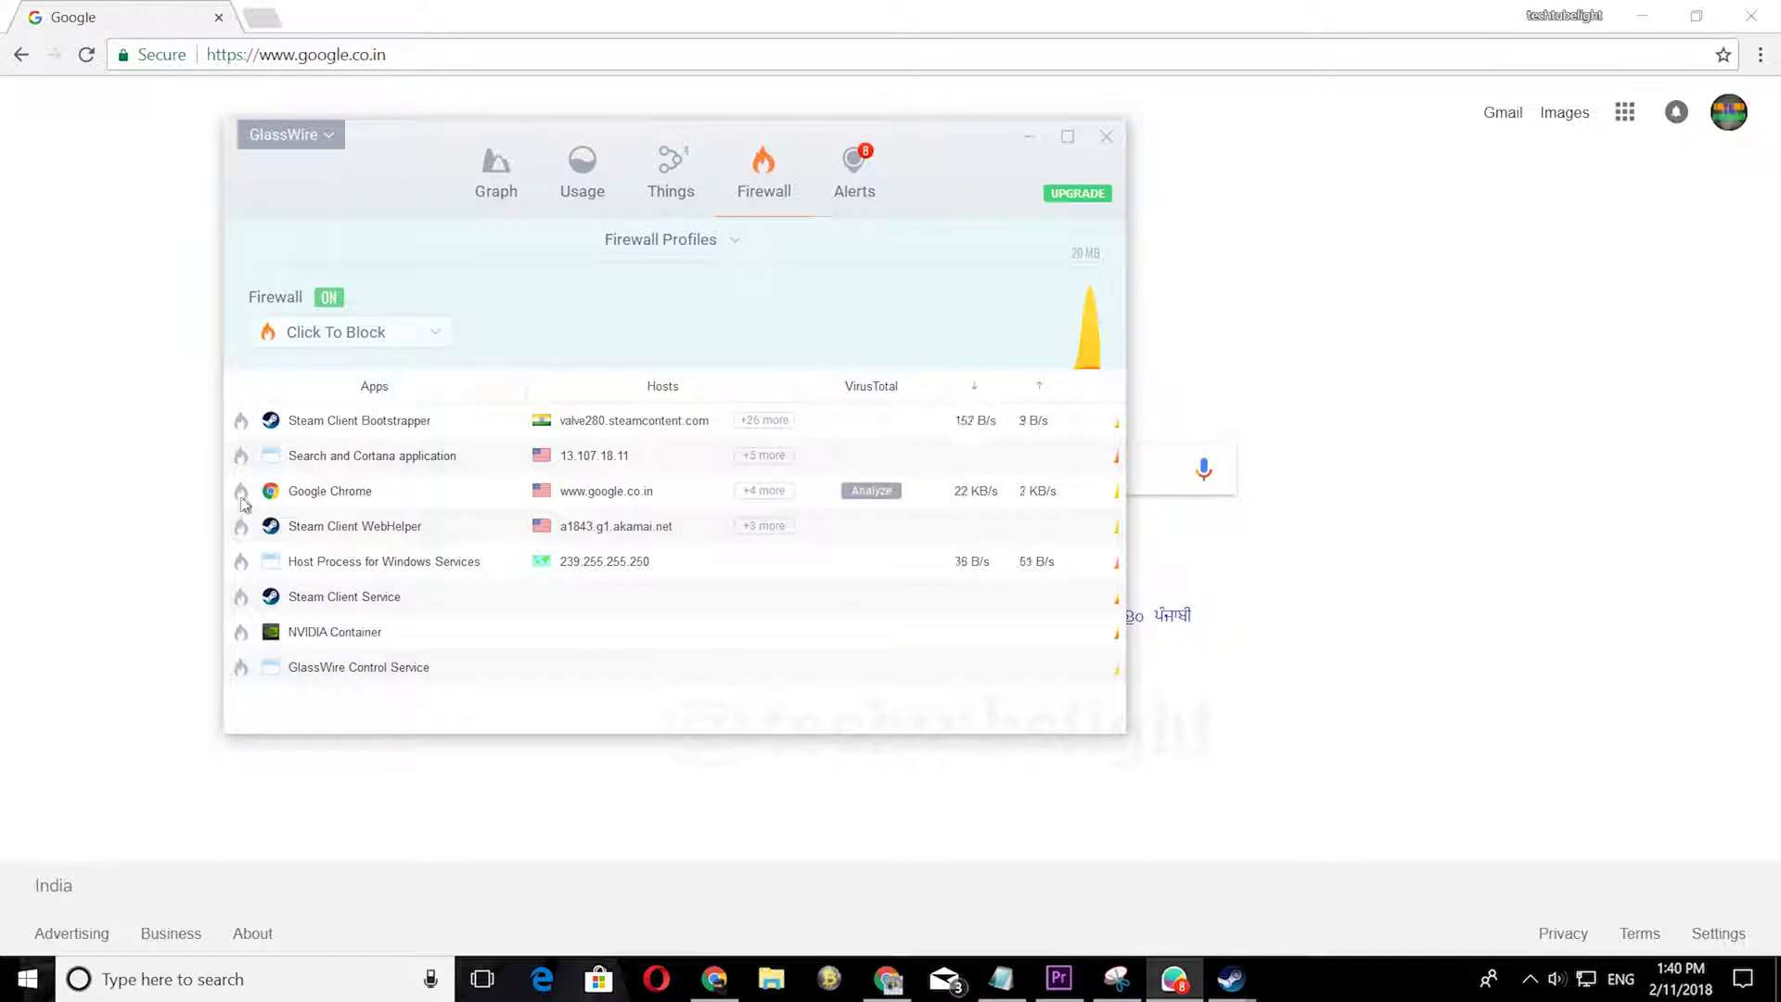
left_click(423, 43)
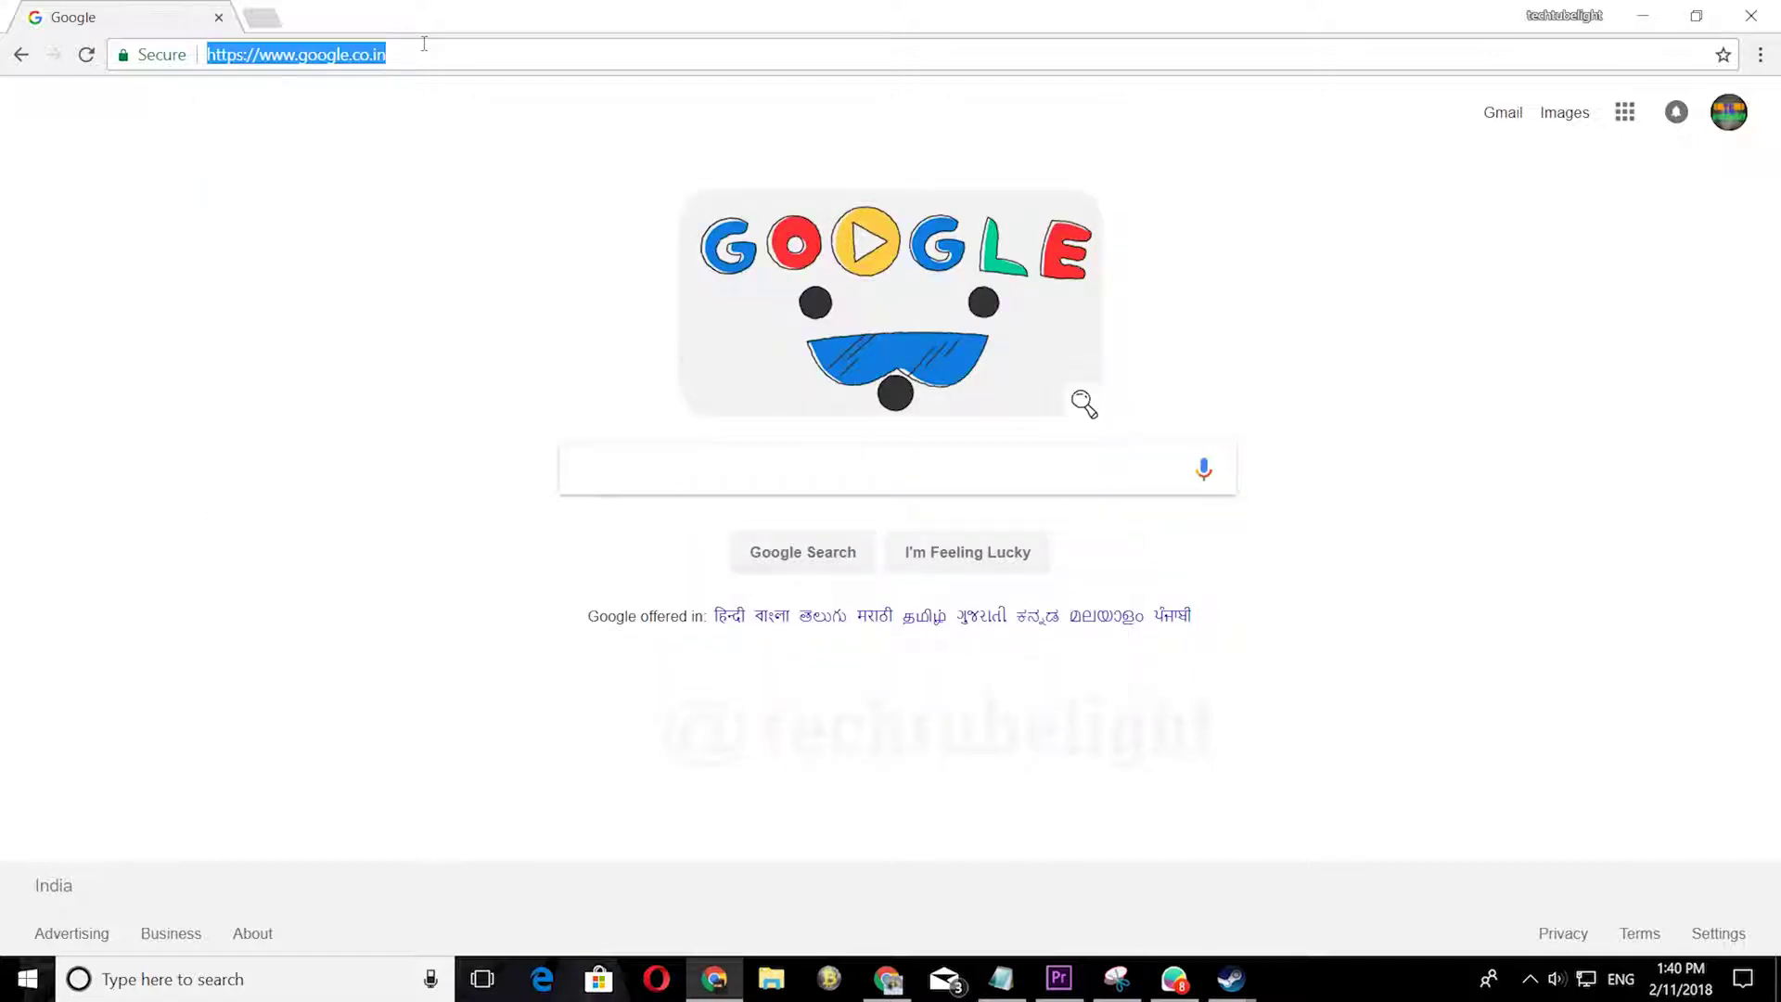
key("Return")
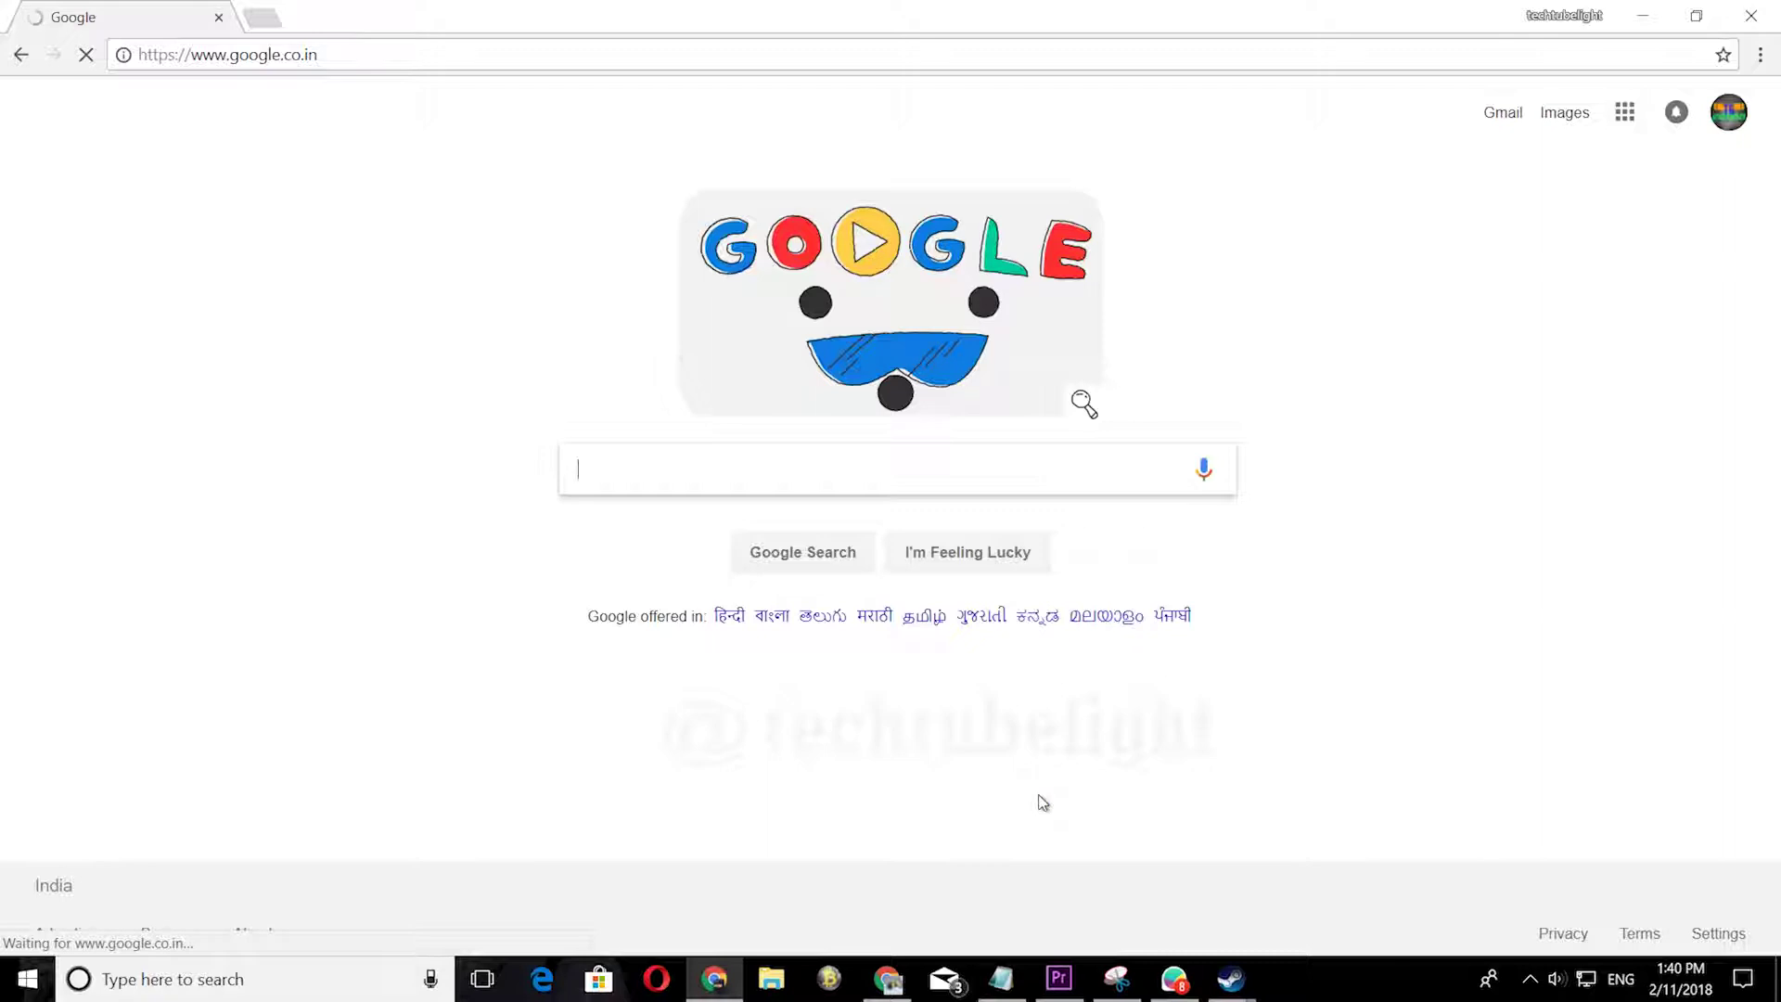
- Remove the firewall block from Google Chrome, return to the Google page, and minimize the browser
left_click(1175, 982)
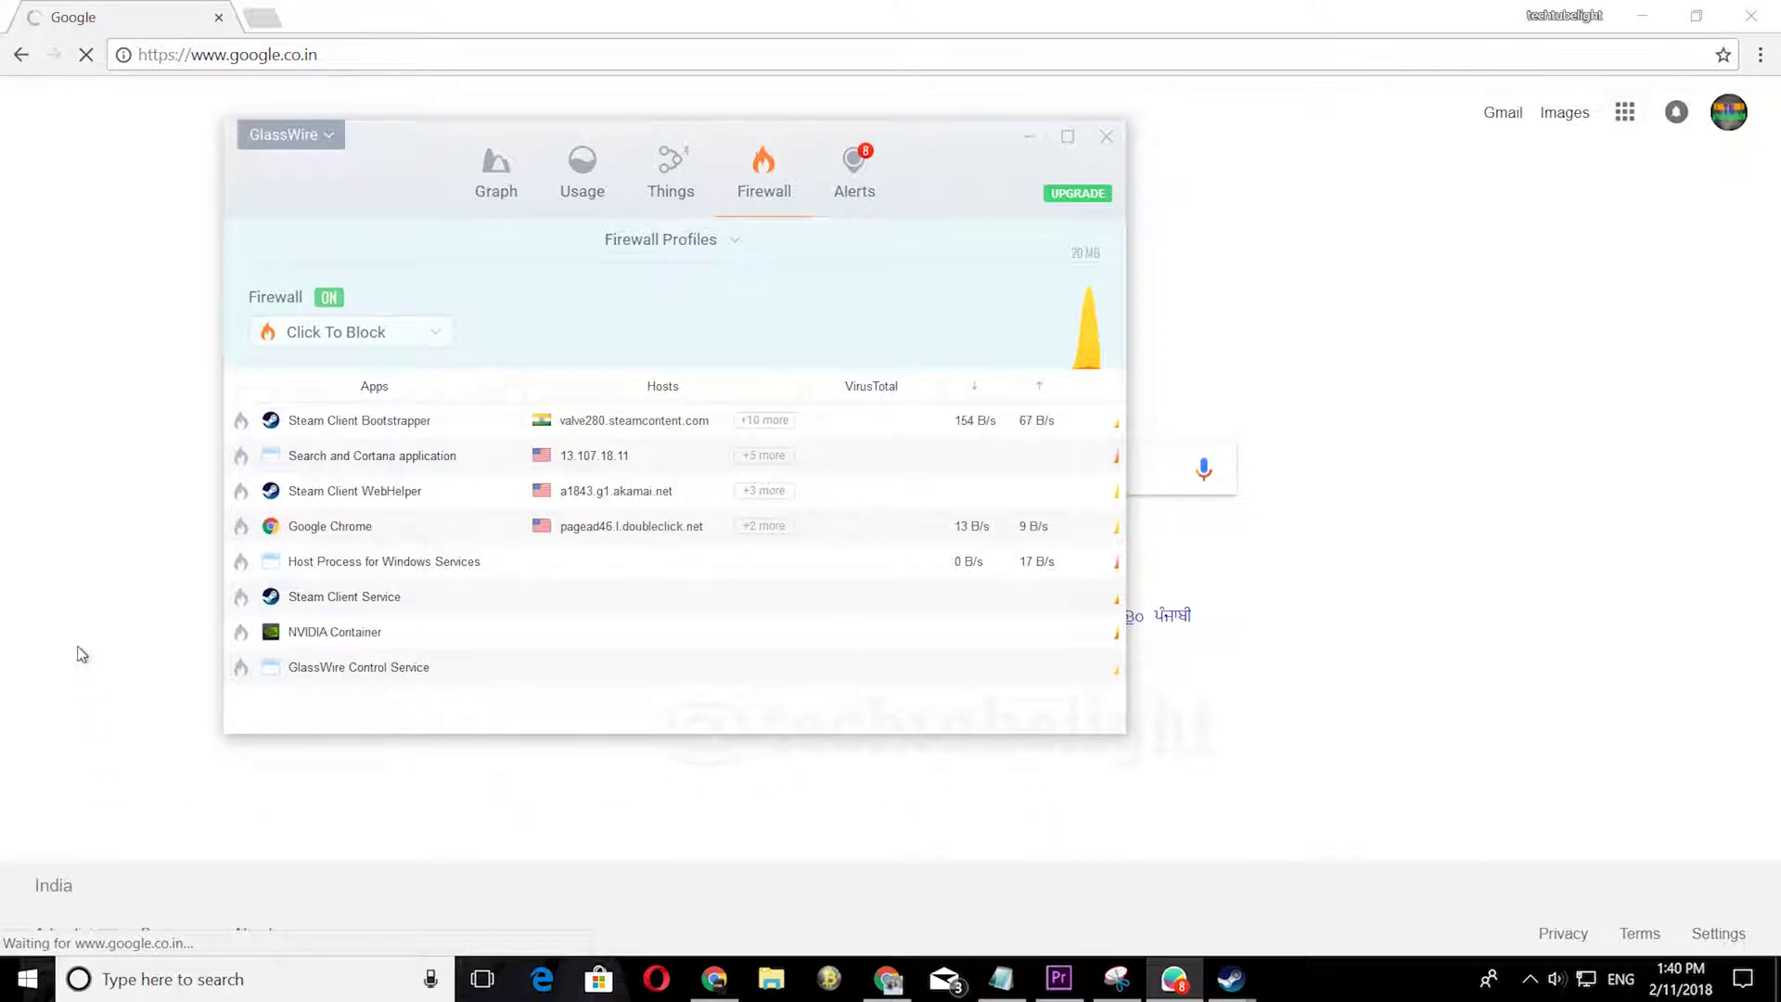
left_click(302, 63)
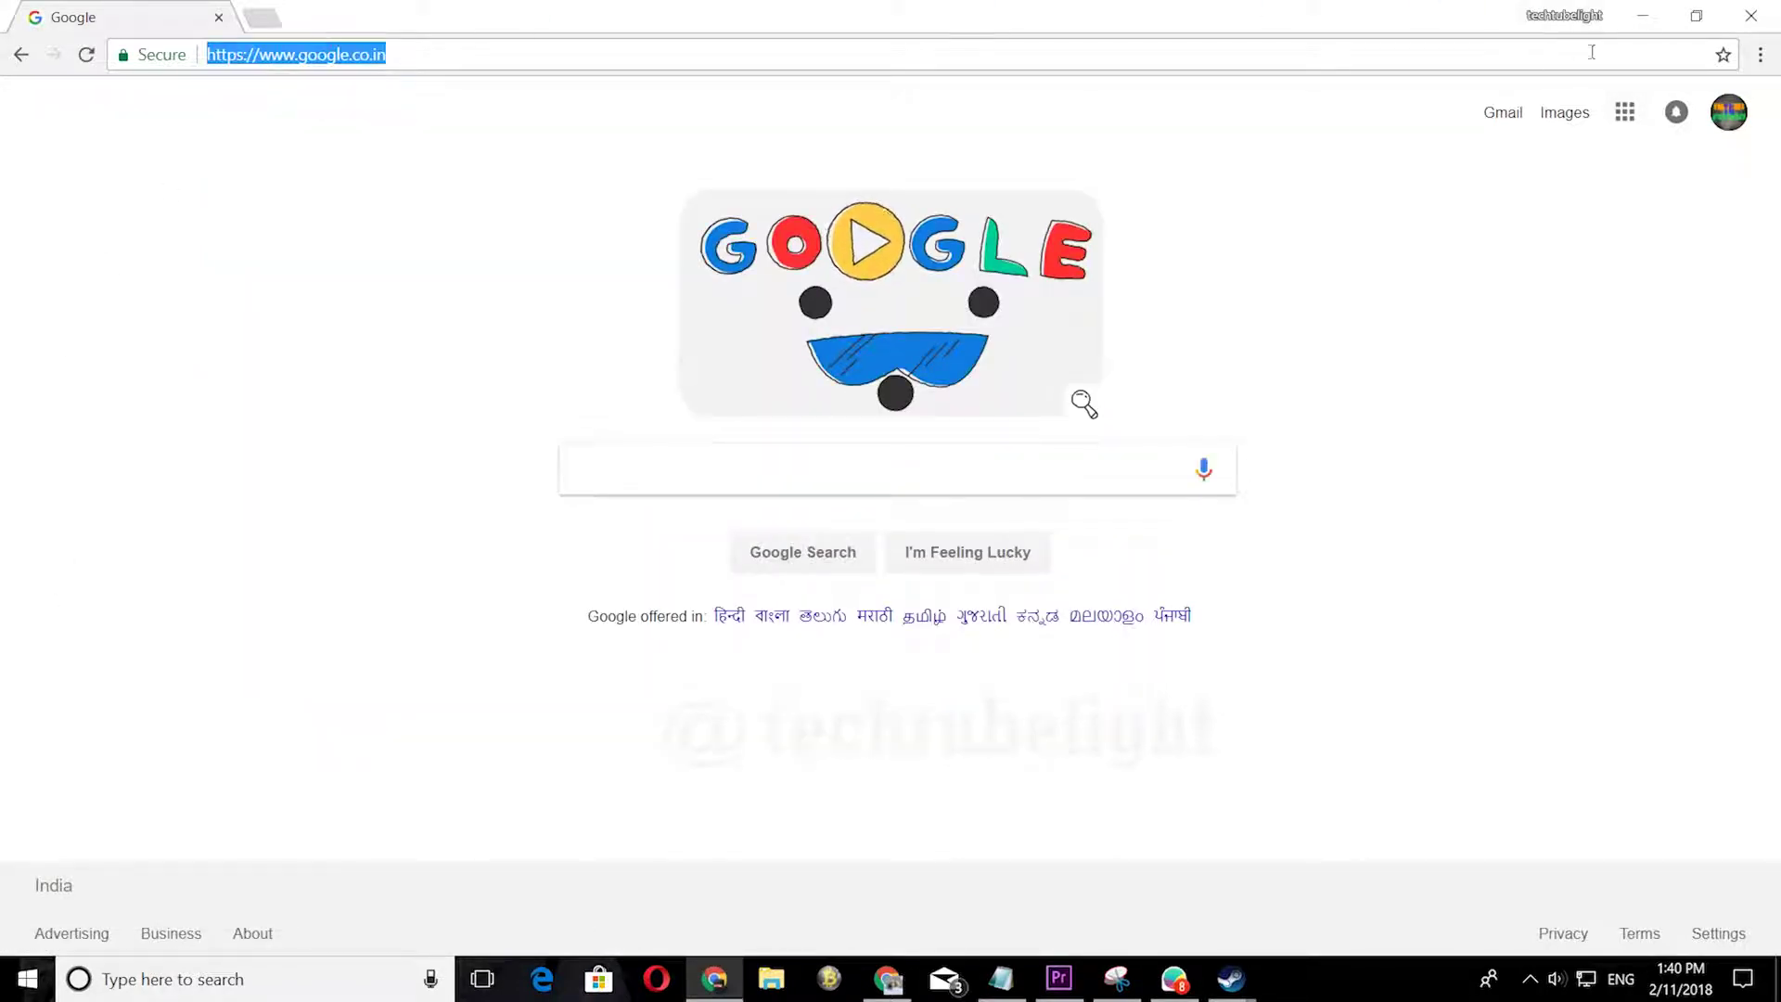
left_click(1643, 16)
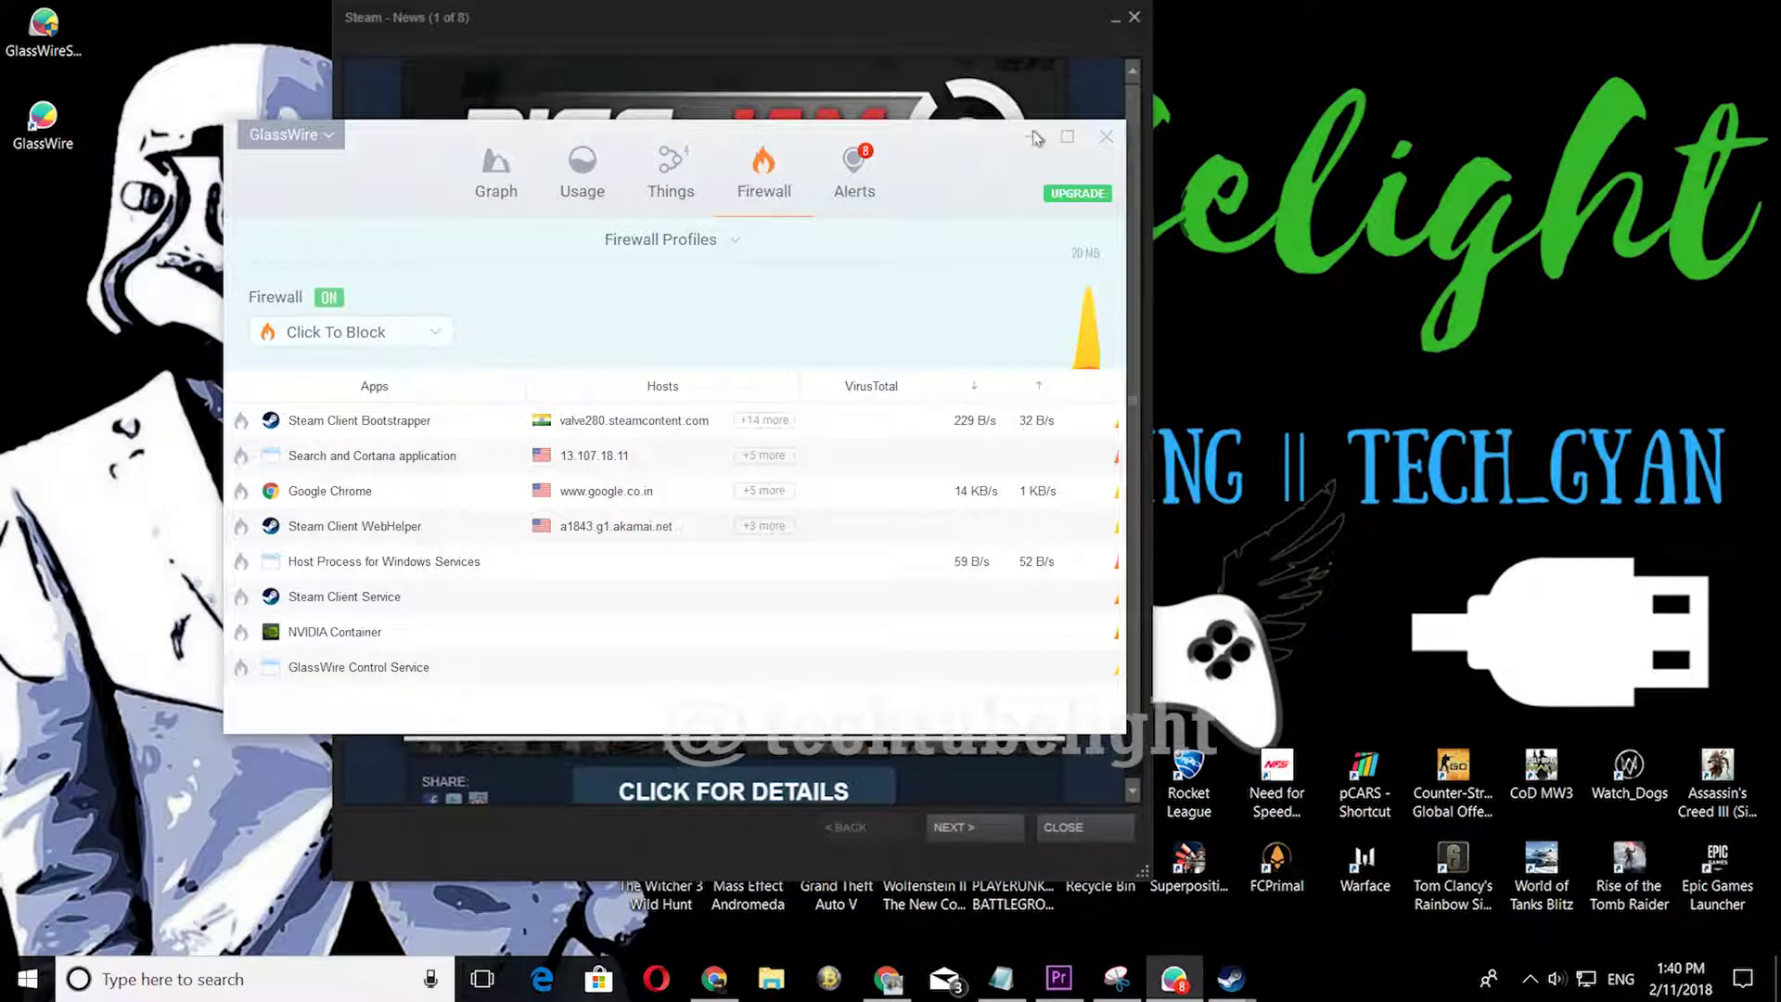
left_click(498, 176)
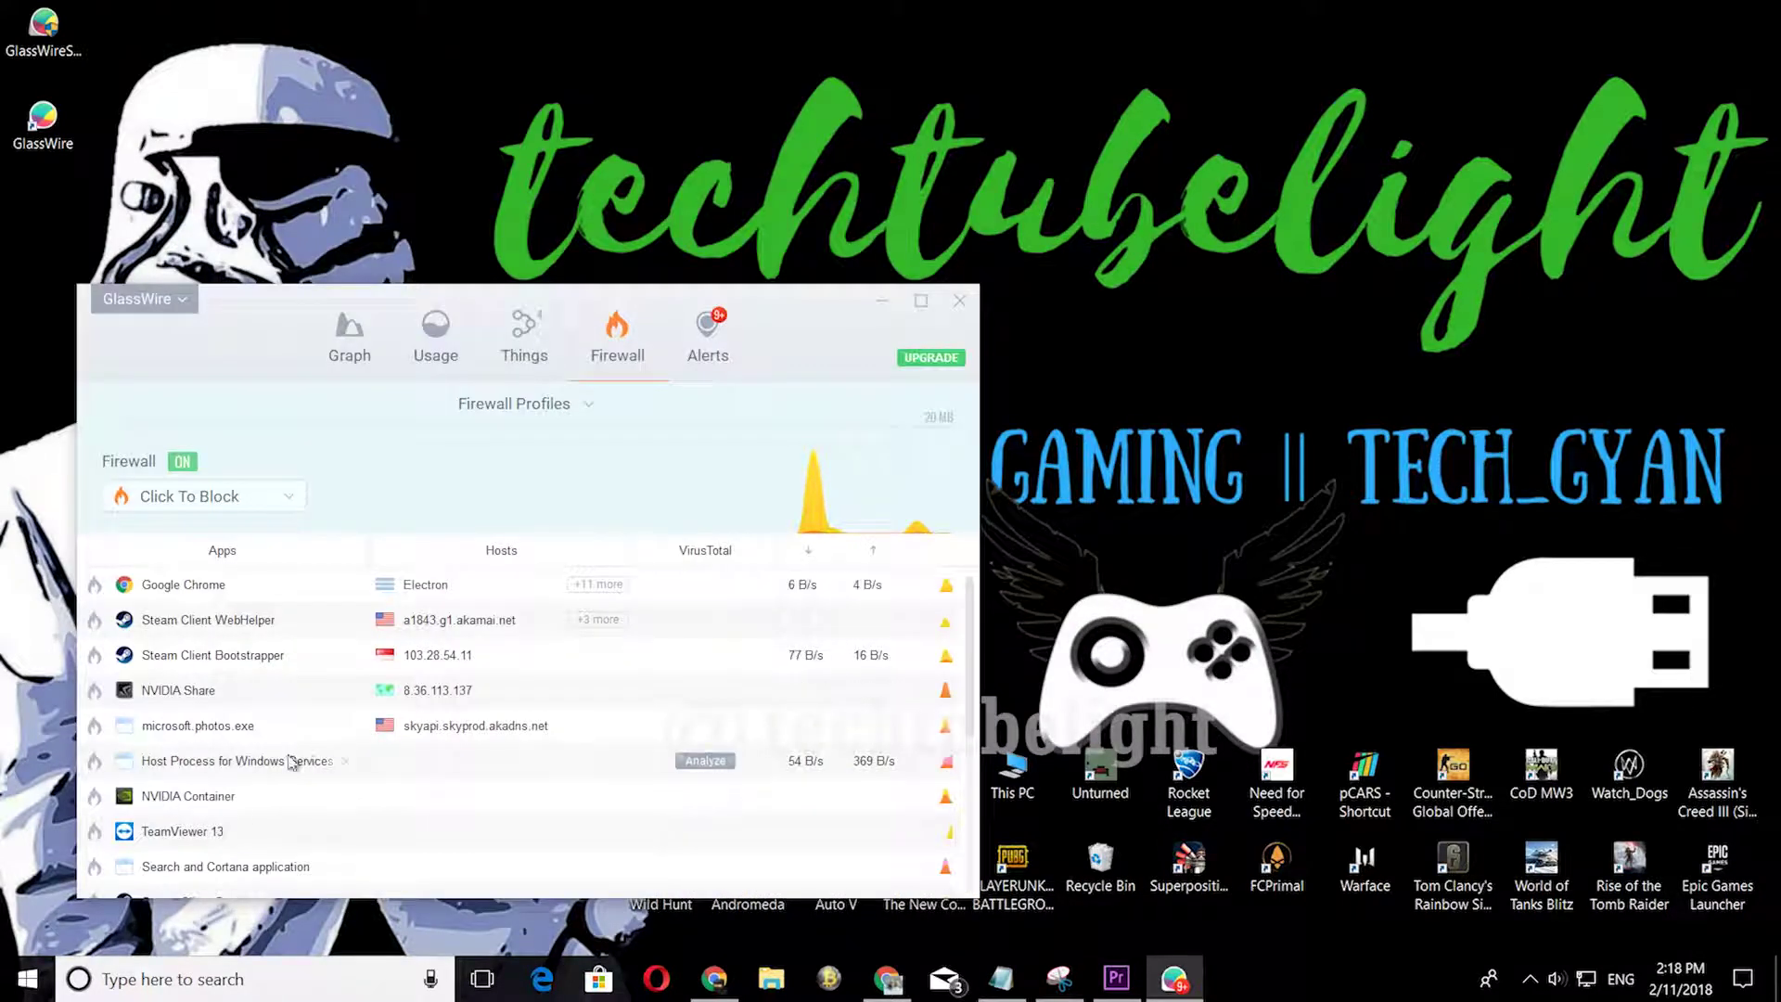
- Search Windows for the update settings and start checking for updates with GlassWire's firewall list in view
left_click(14, 974)
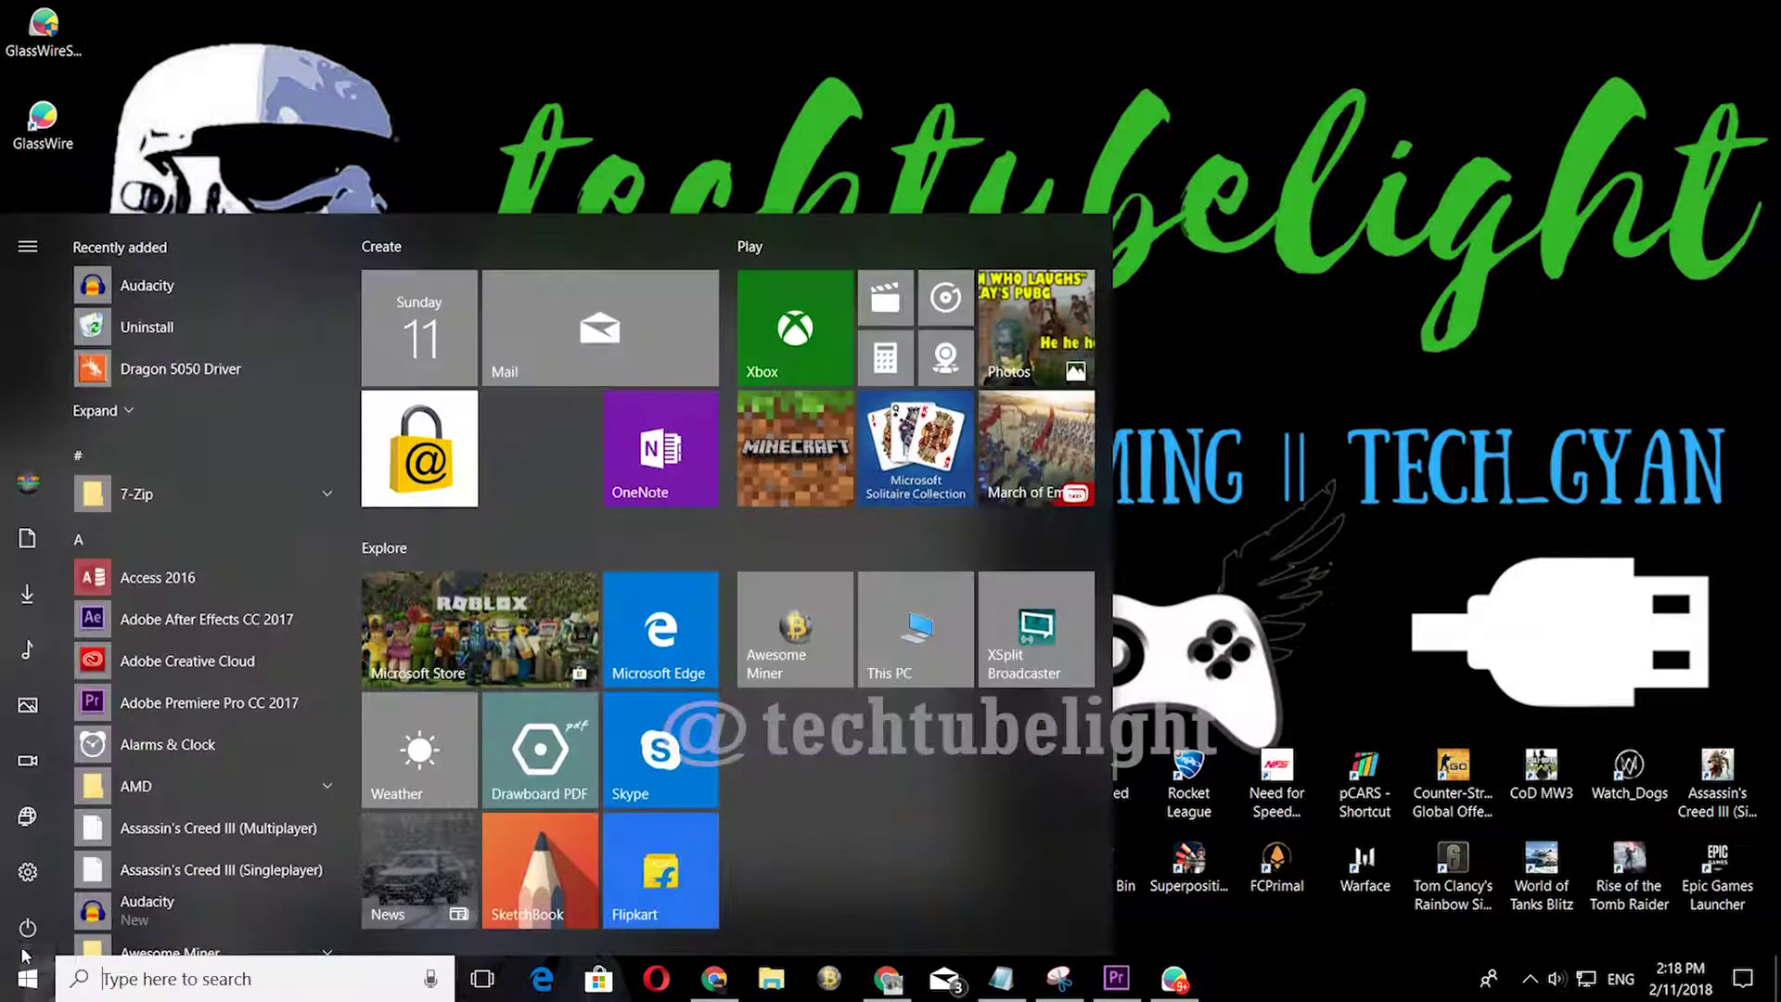
type("updat")
key("Return")
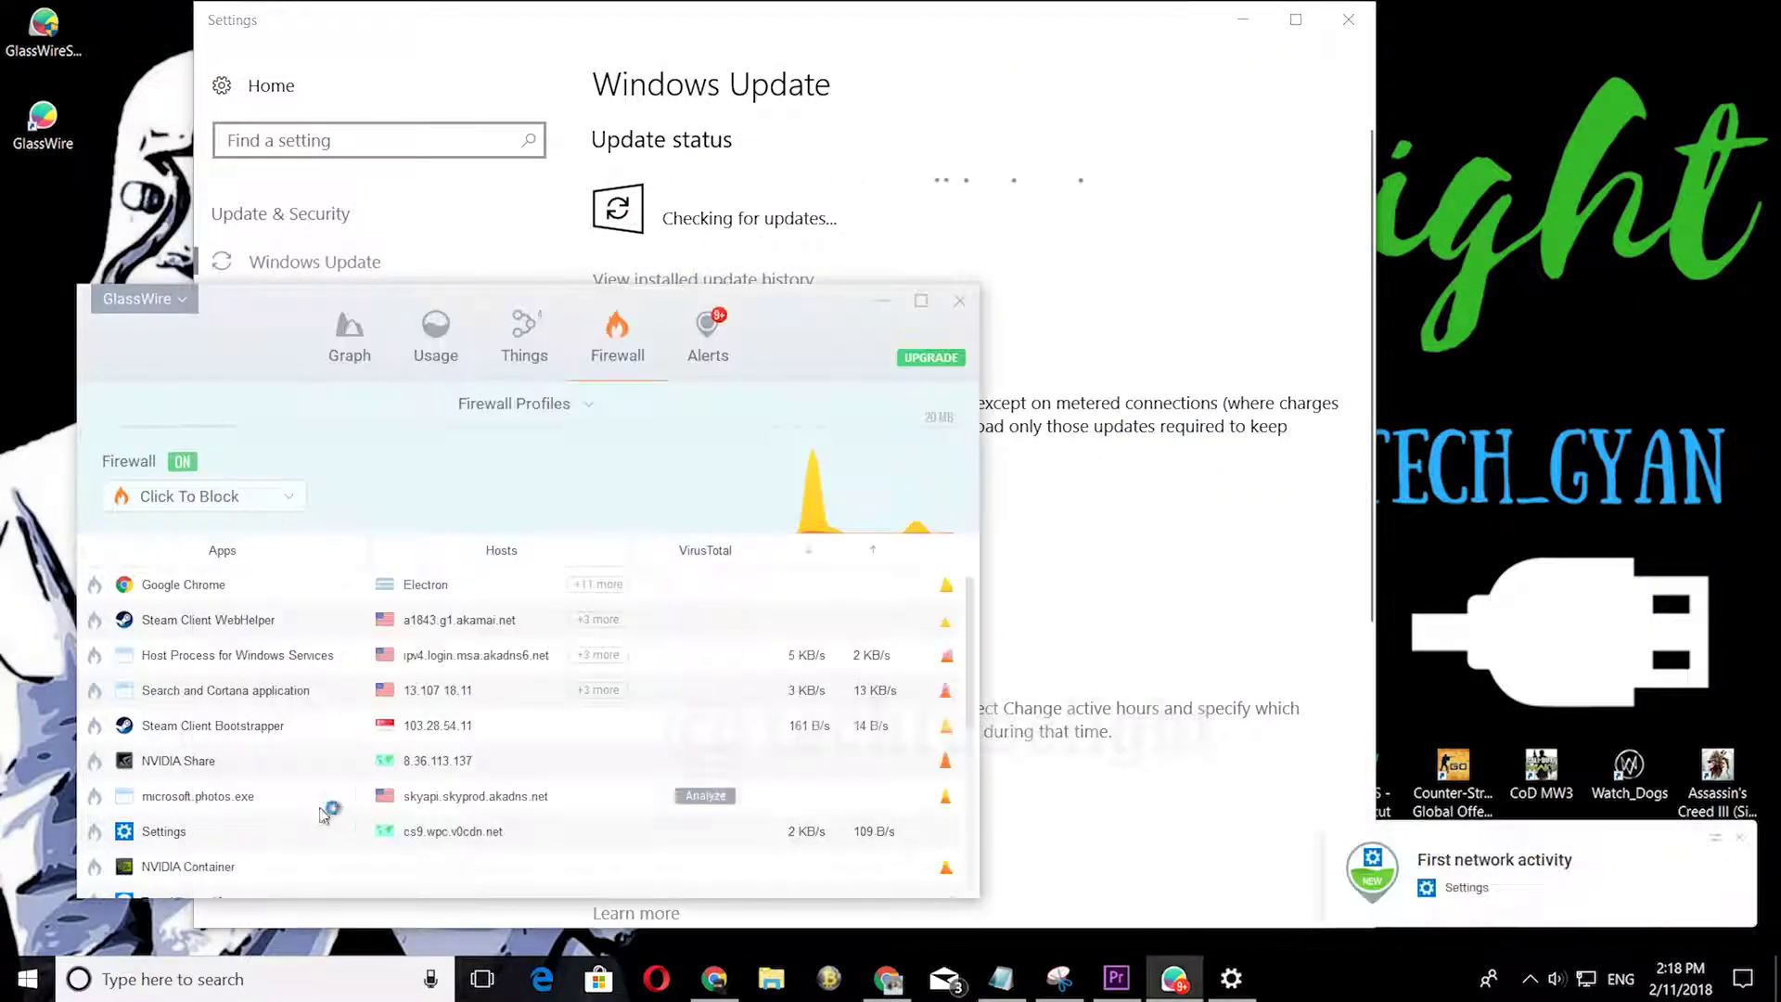
mouse_move(589, 700)
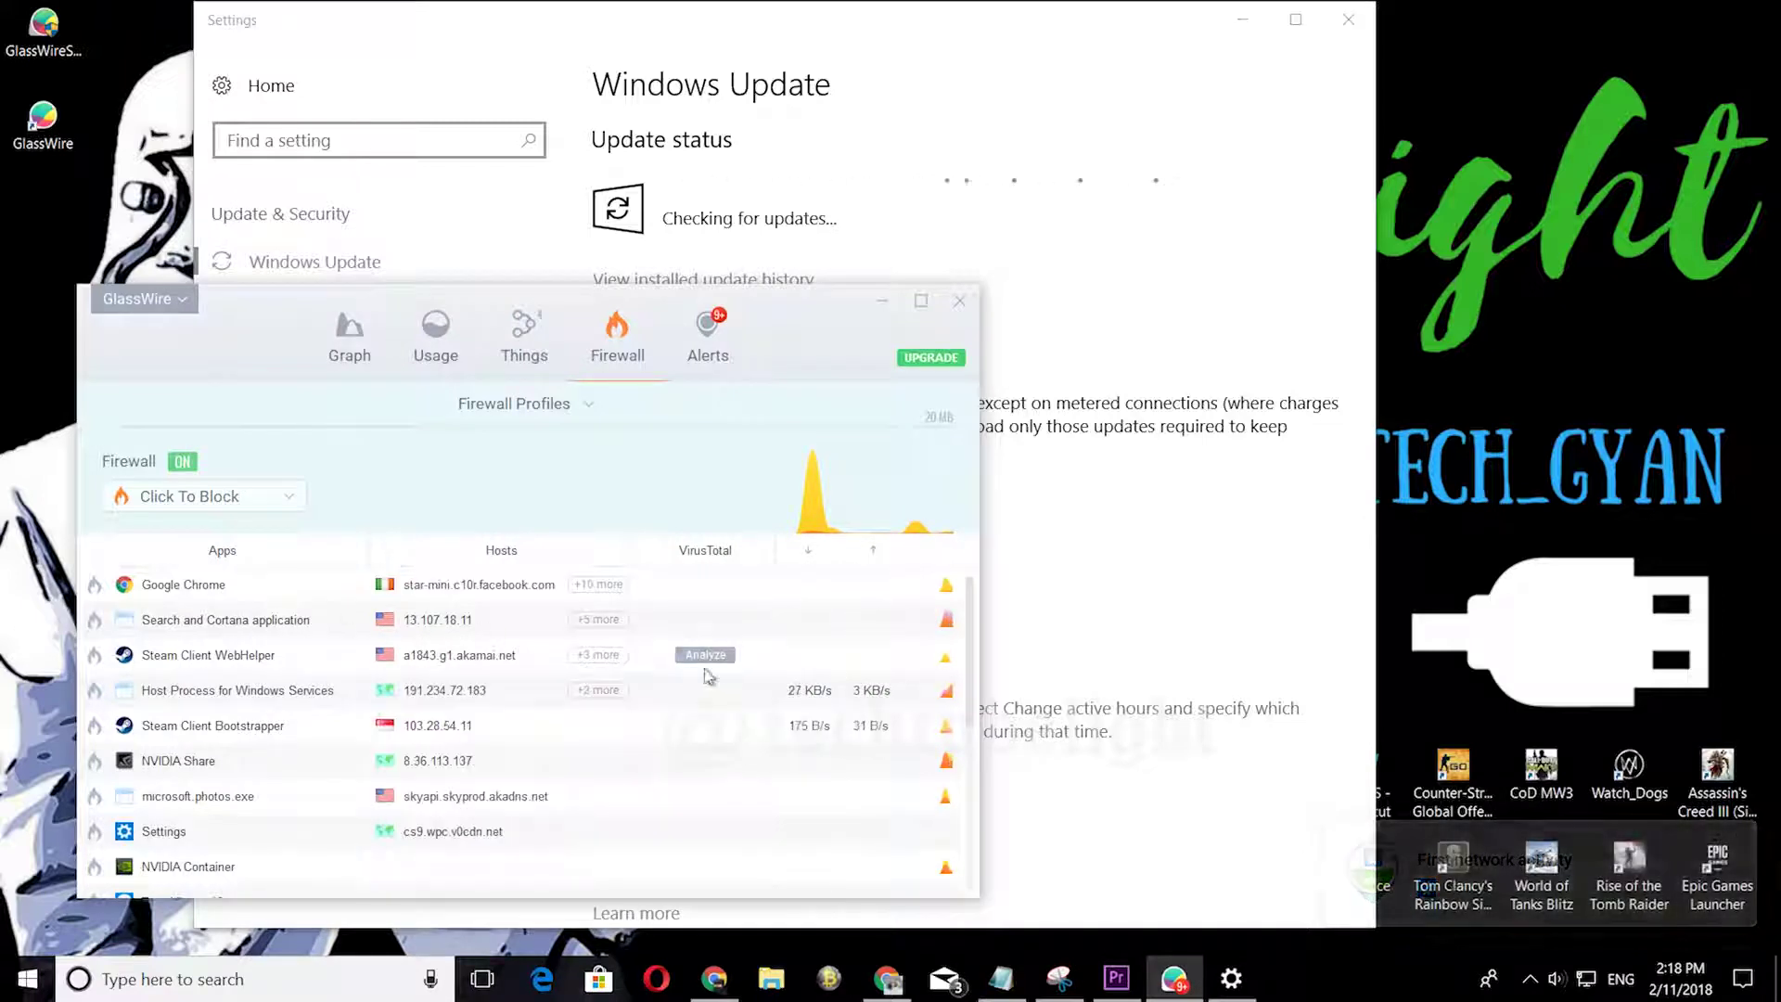
left_click(1444, 884)
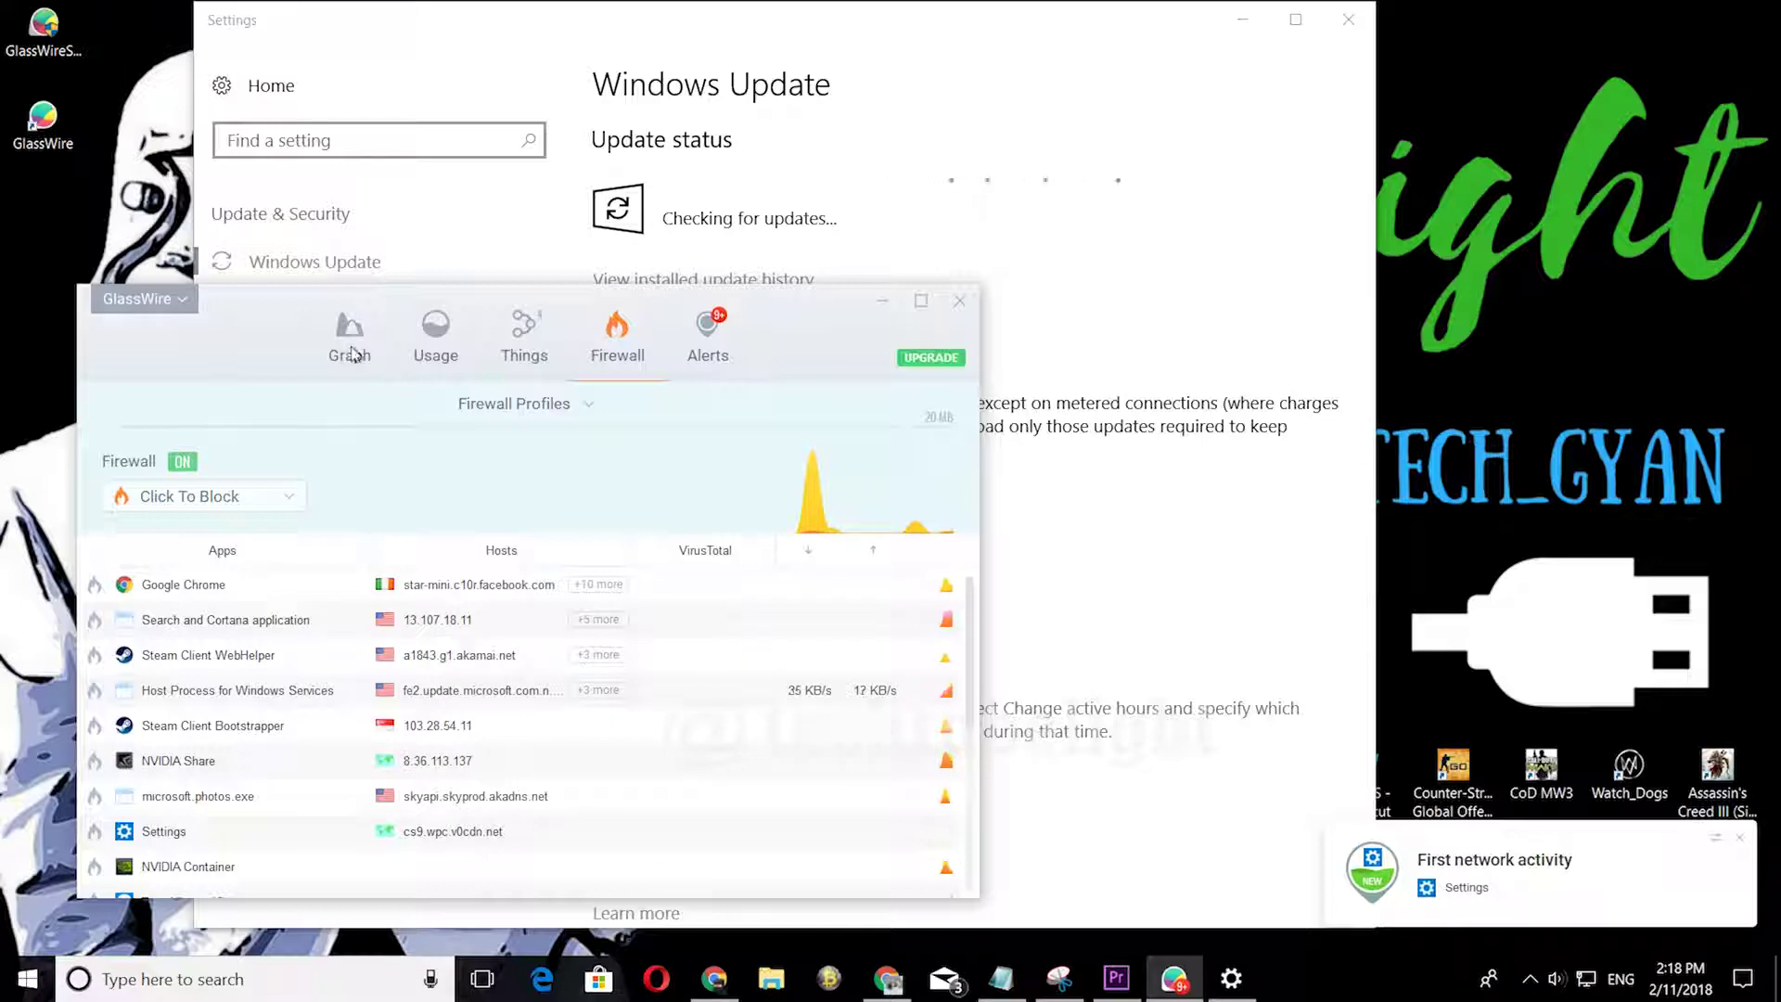
- Block Host Process for Windows Services in GlassWire's firewall and return to the Windows Update page
left_click(617, 345)
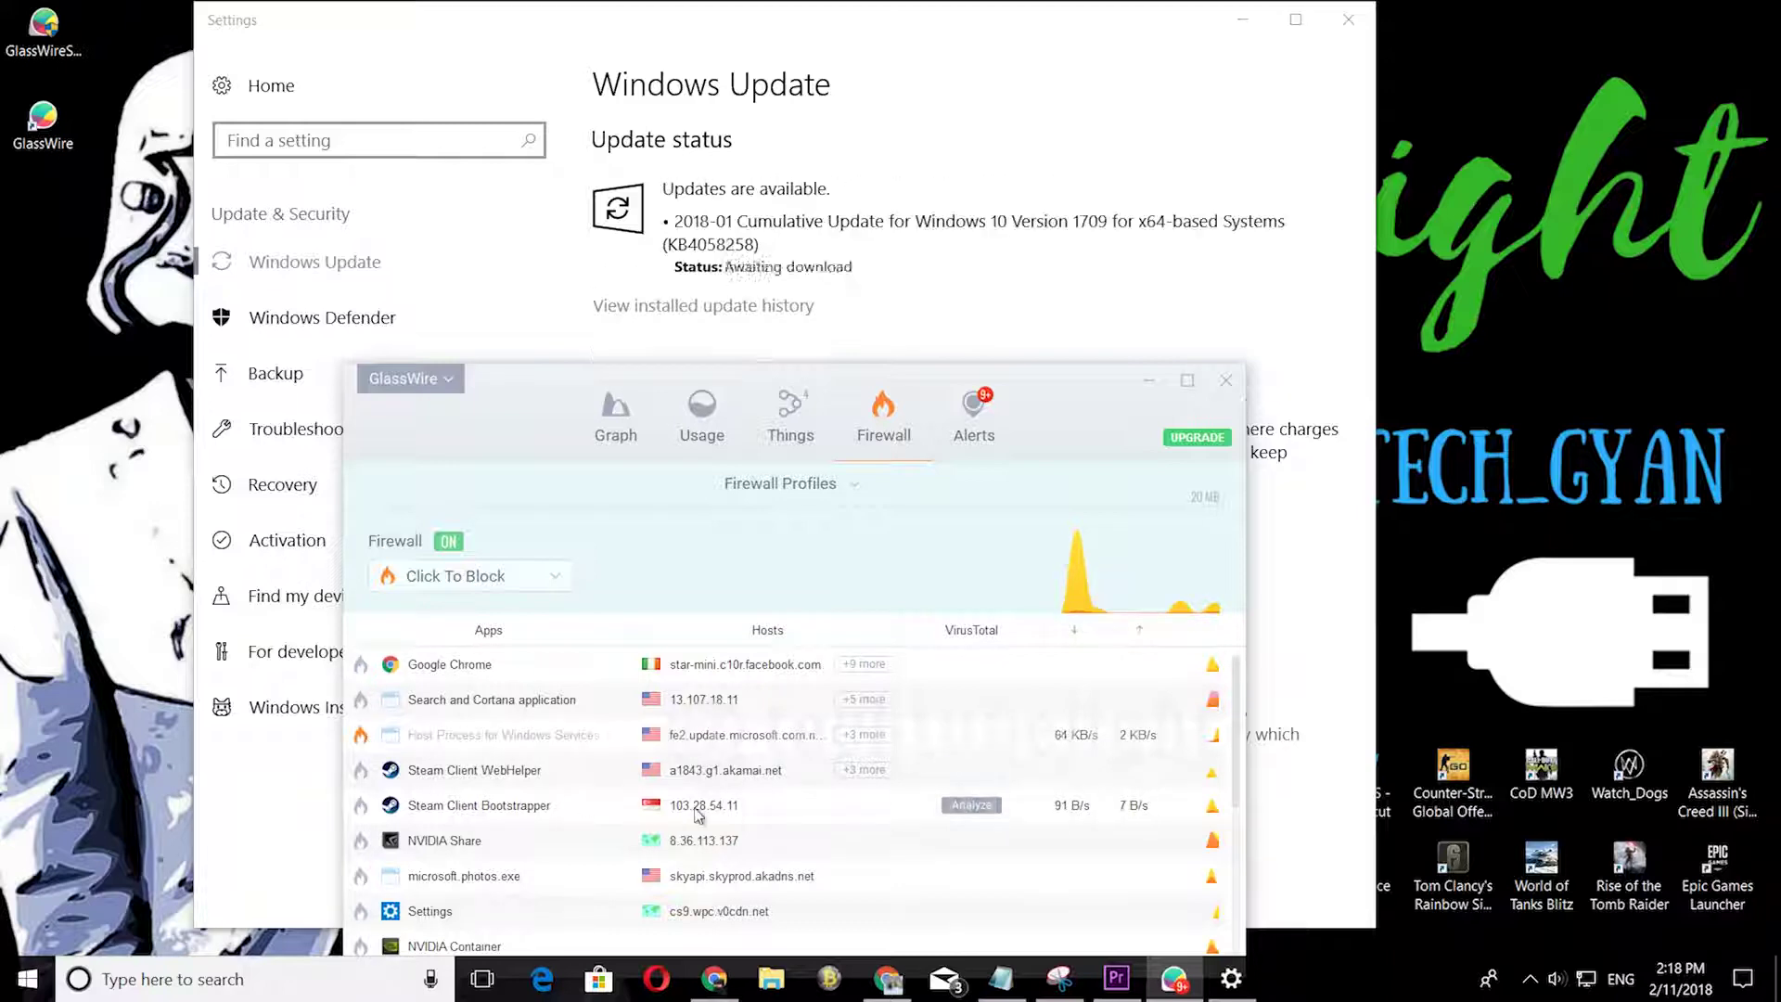
left_click(779, 305)
left_click(232, 82)
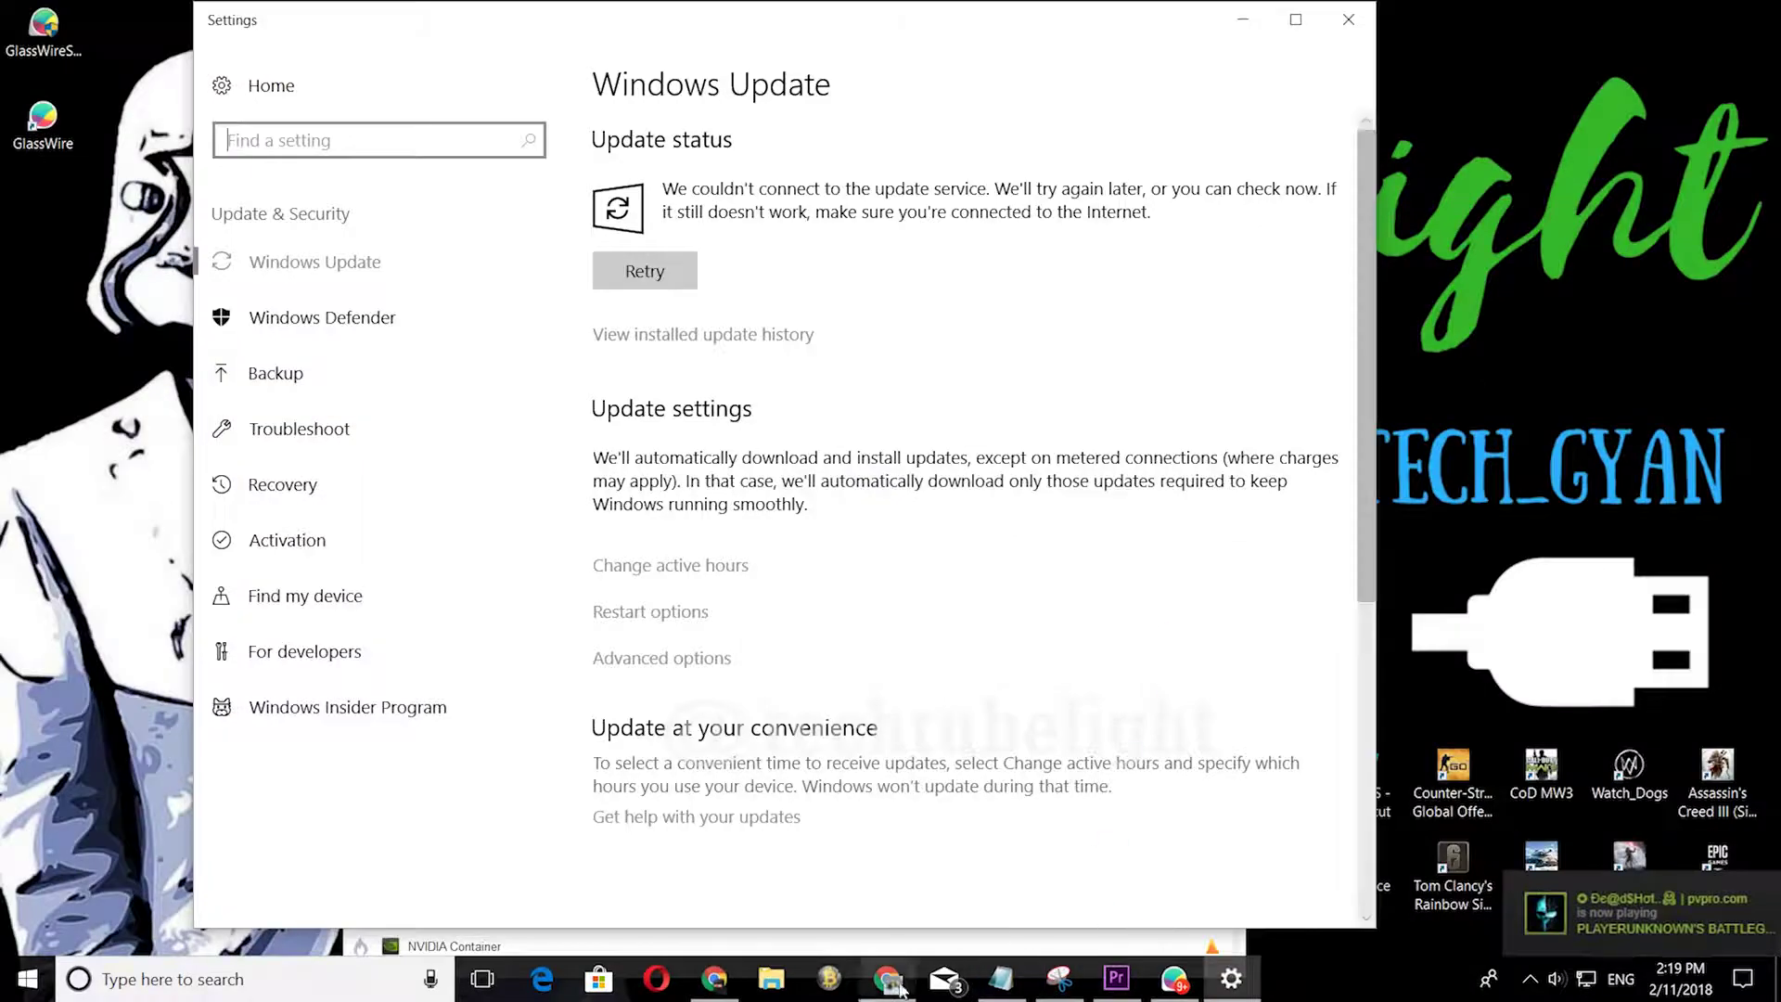
left_click(715, 983)
left_click(715, 985)
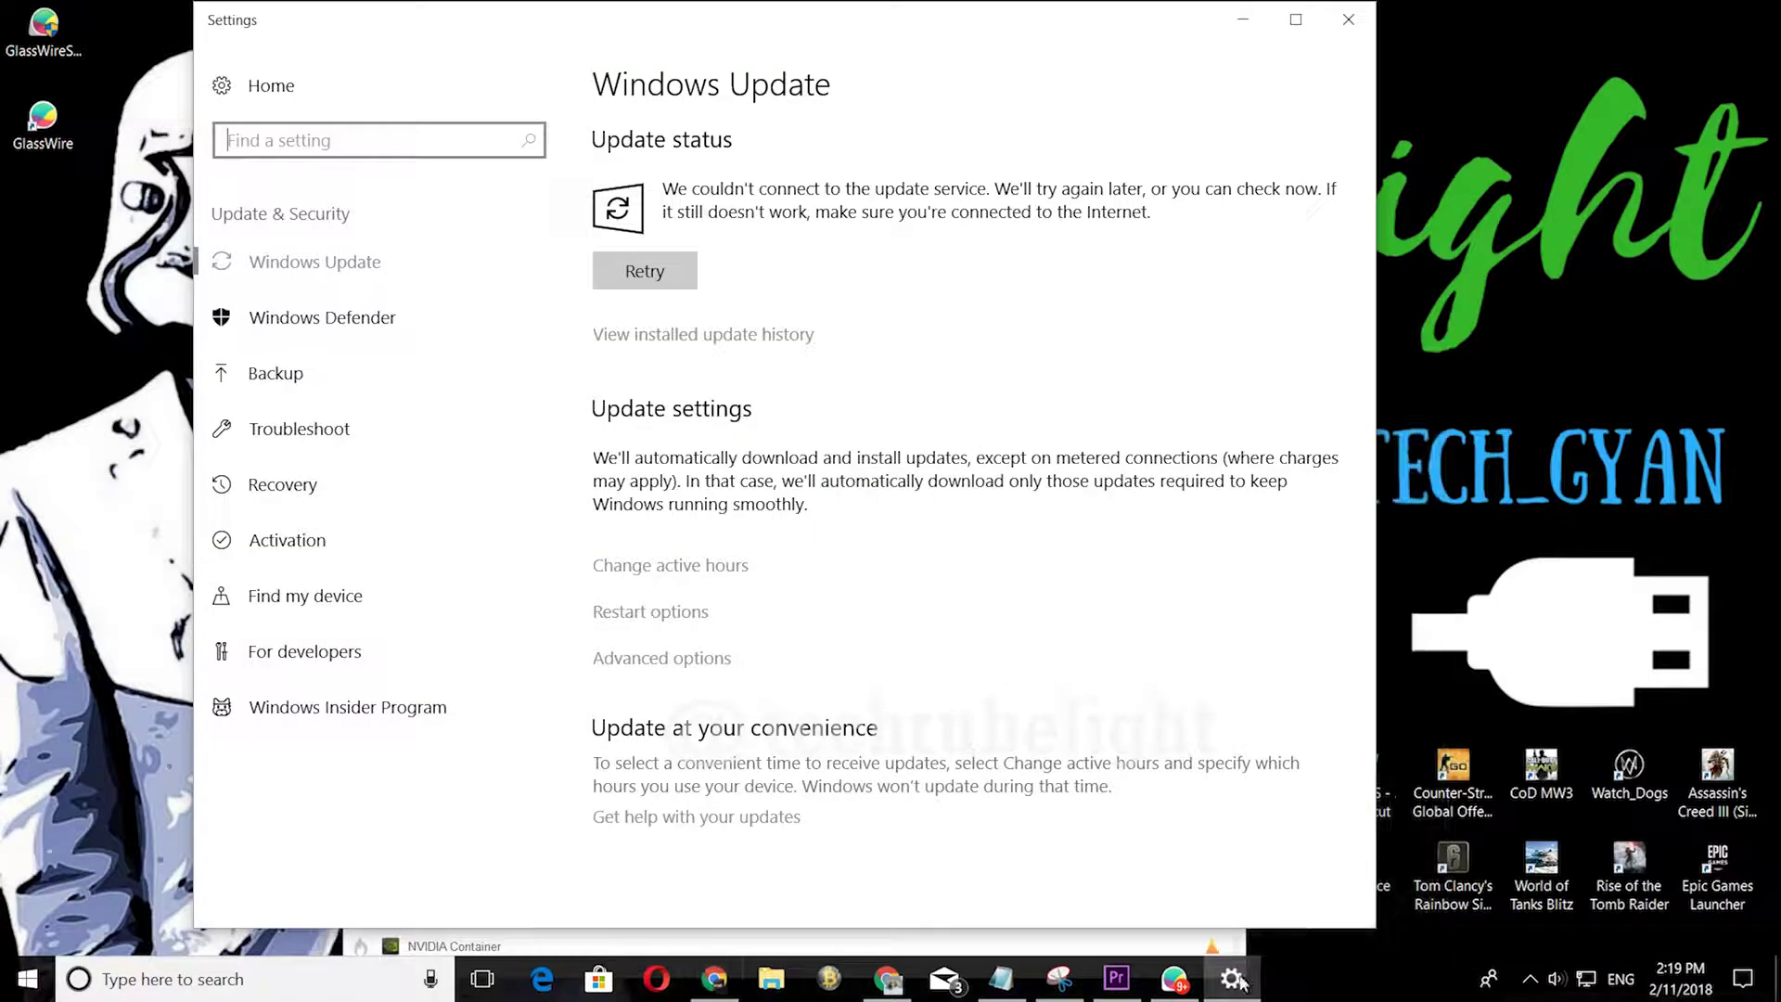
left_click(1174, 978)
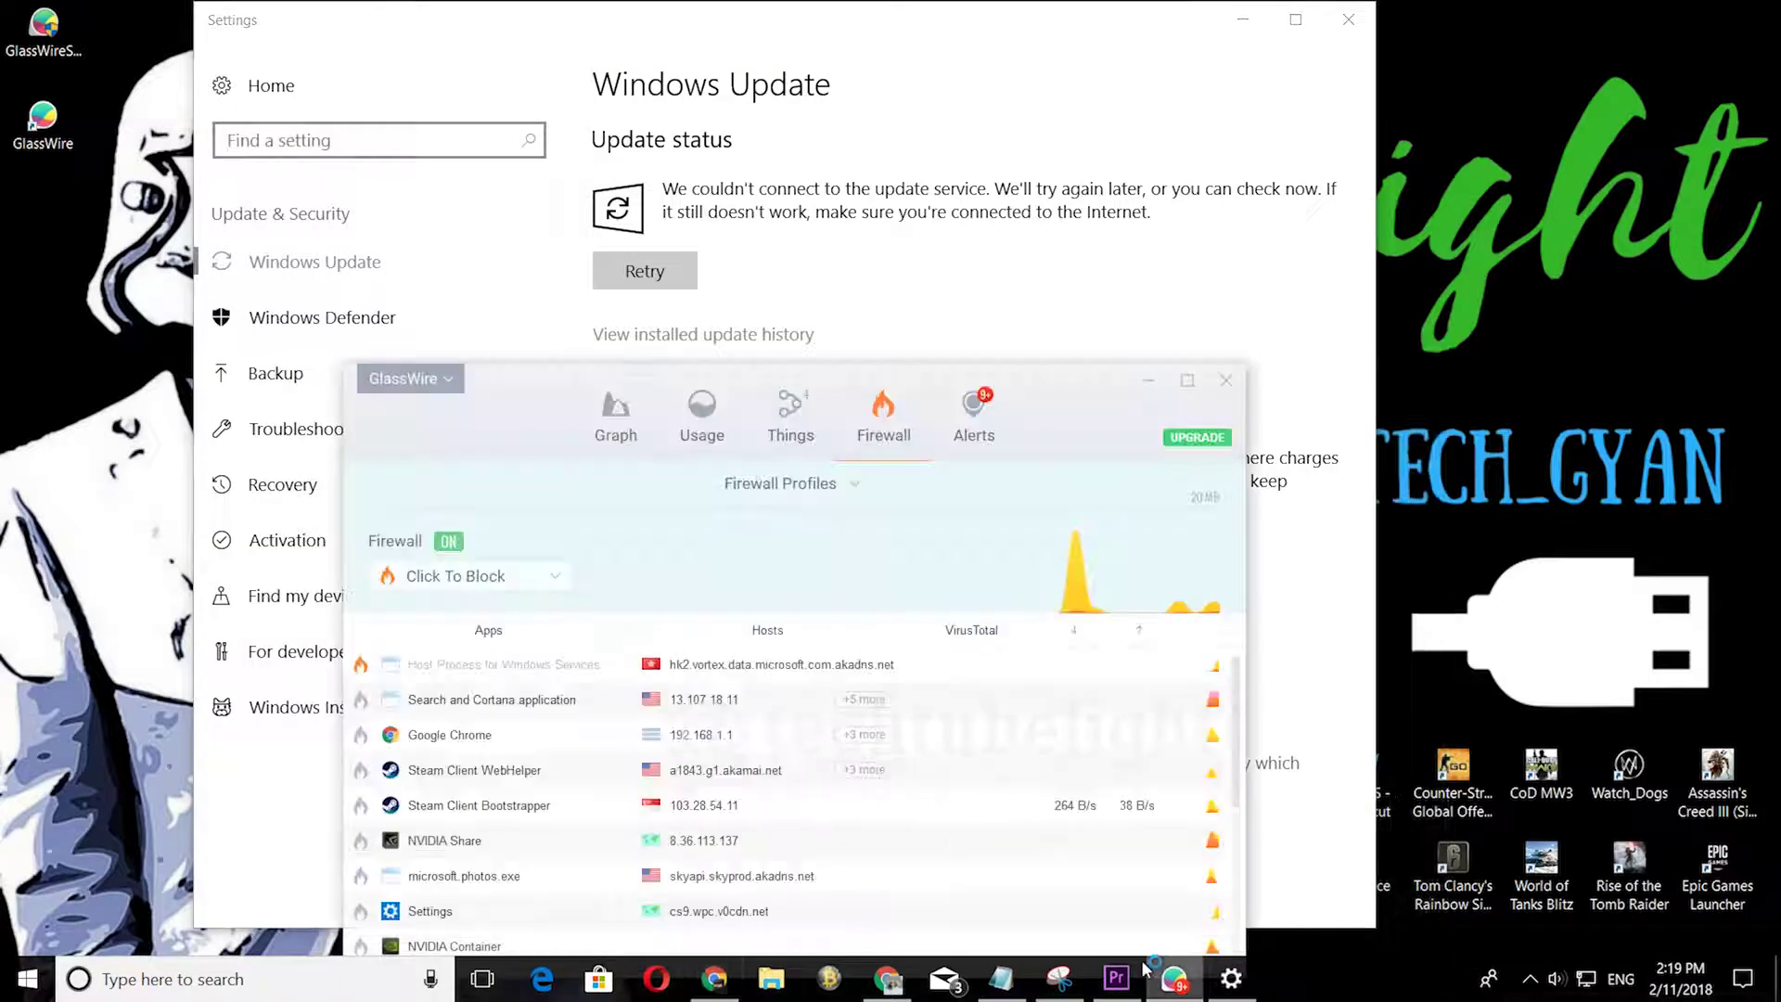
left_click(713, 977)
left_click(417, 53)
key("Return")
left_click(1668, 14)
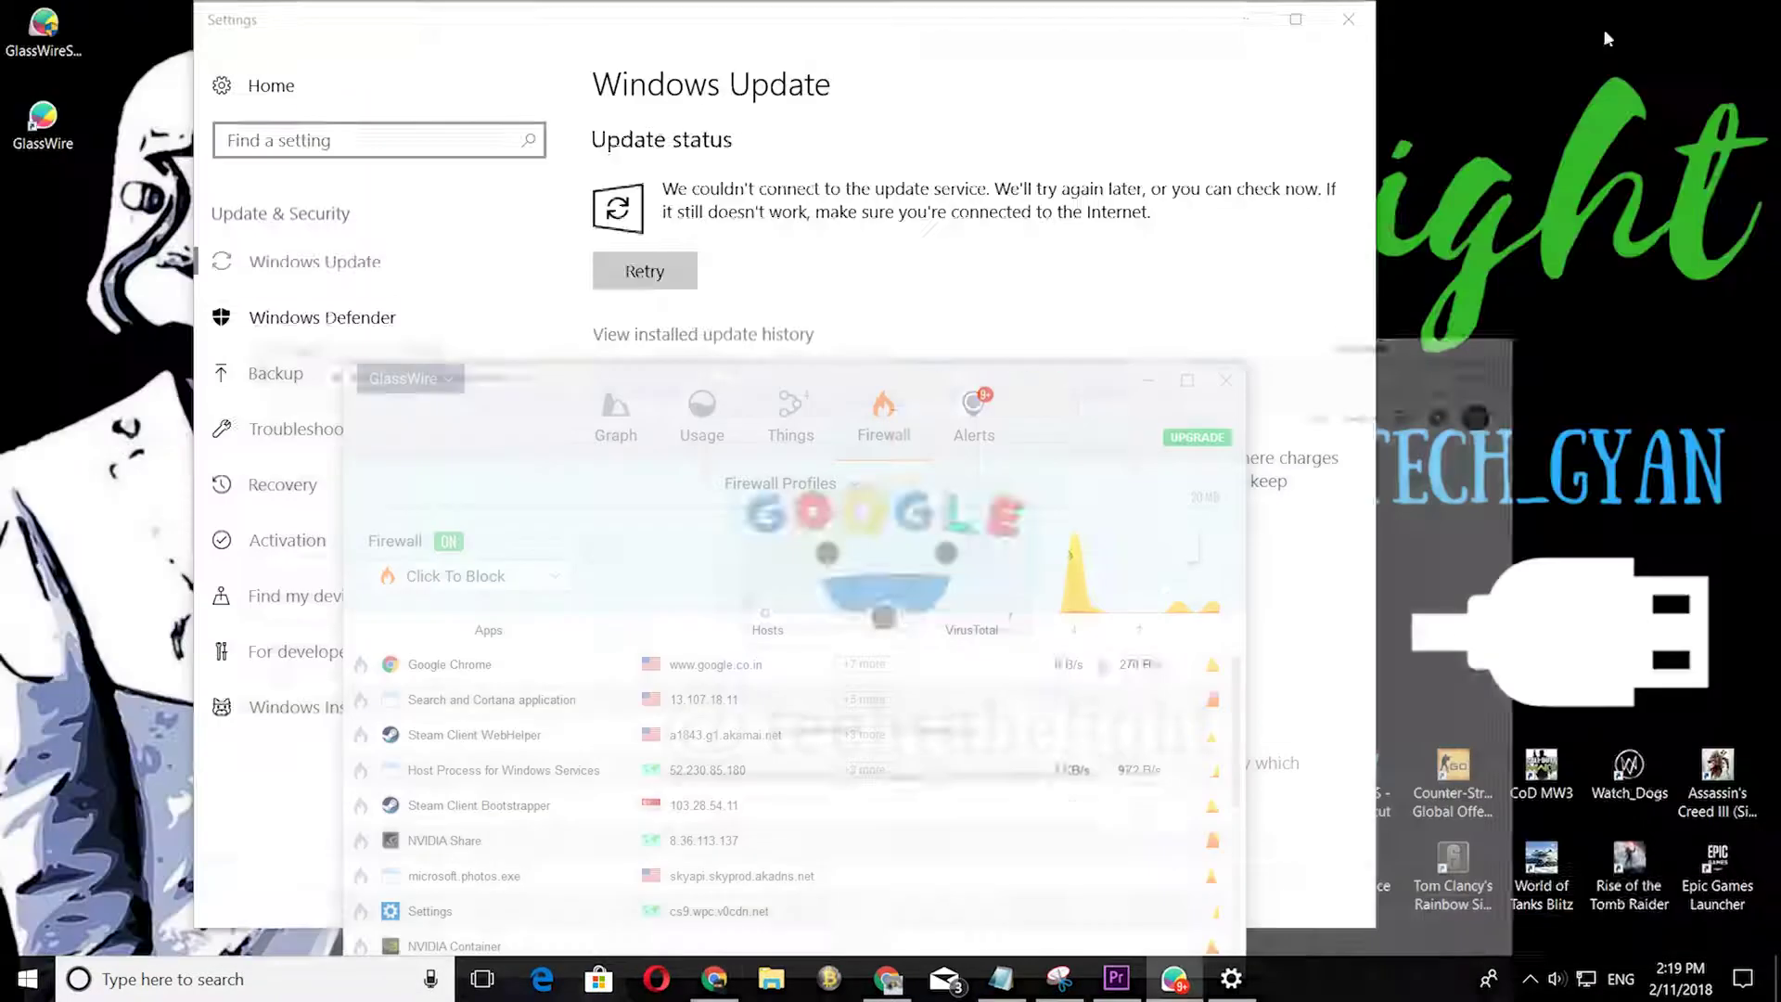
- Retry the Windows Update check and move the GlassWire window up so its firewall app list is fully visible
left_click(638, 269)
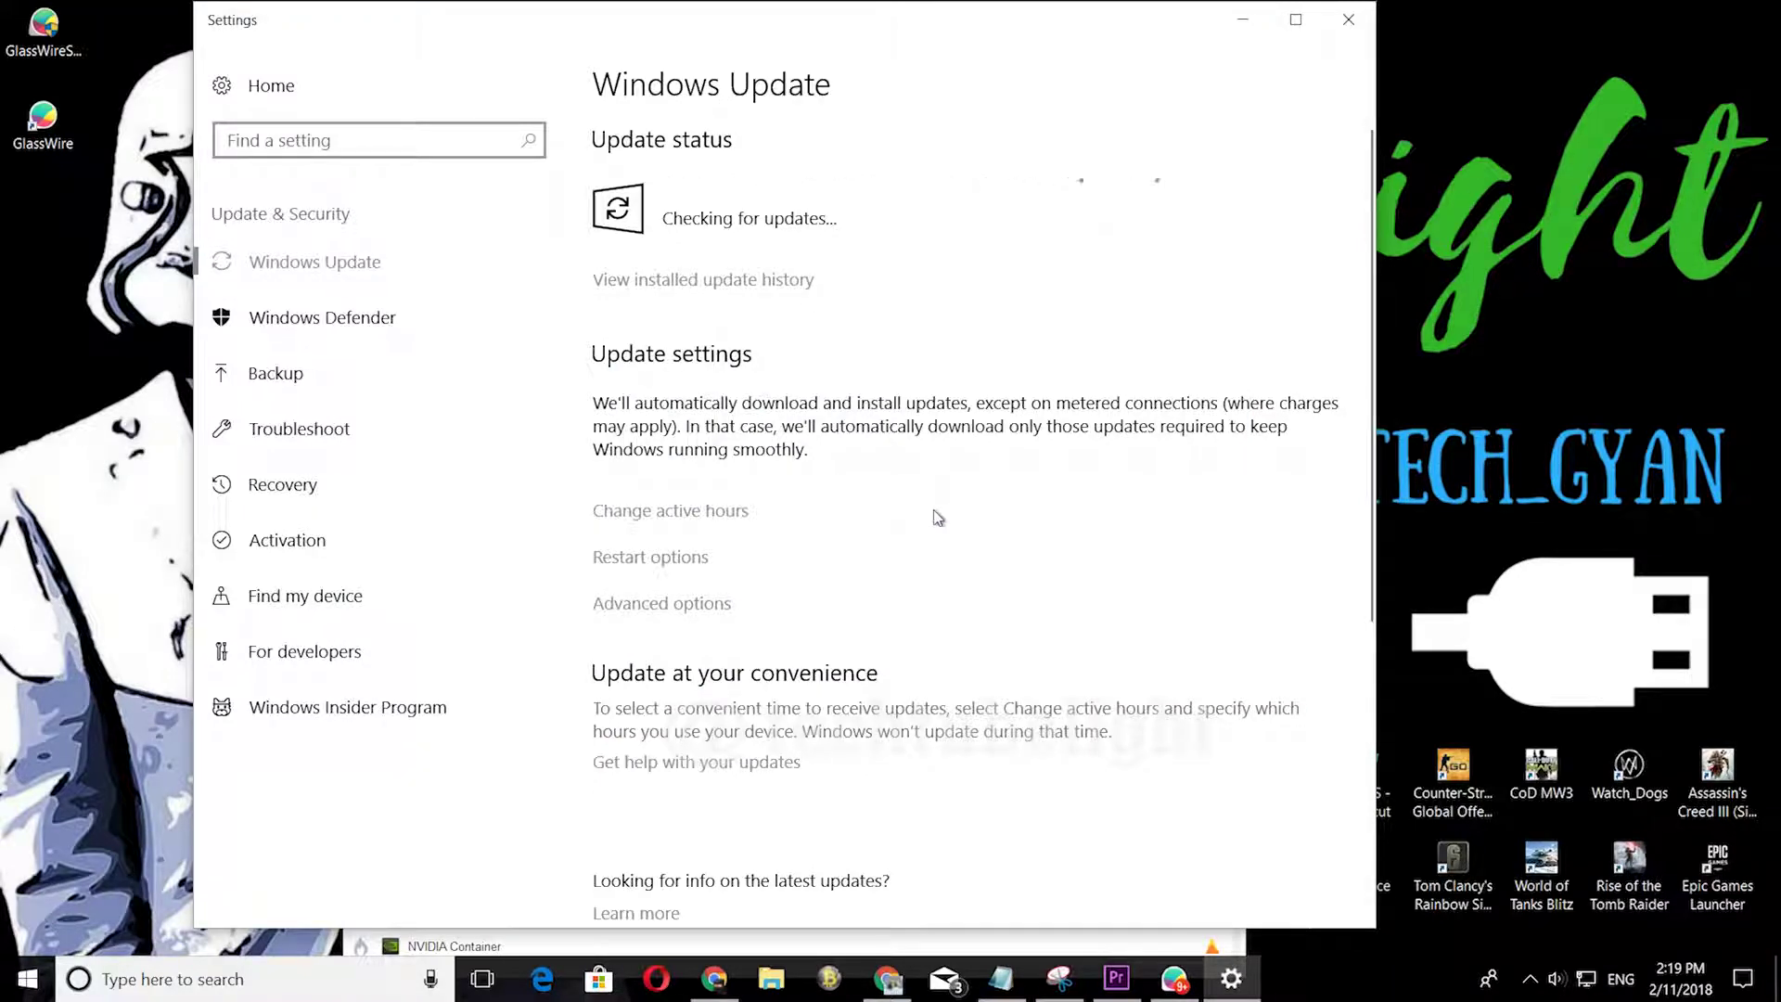
left_click(1104, 946)
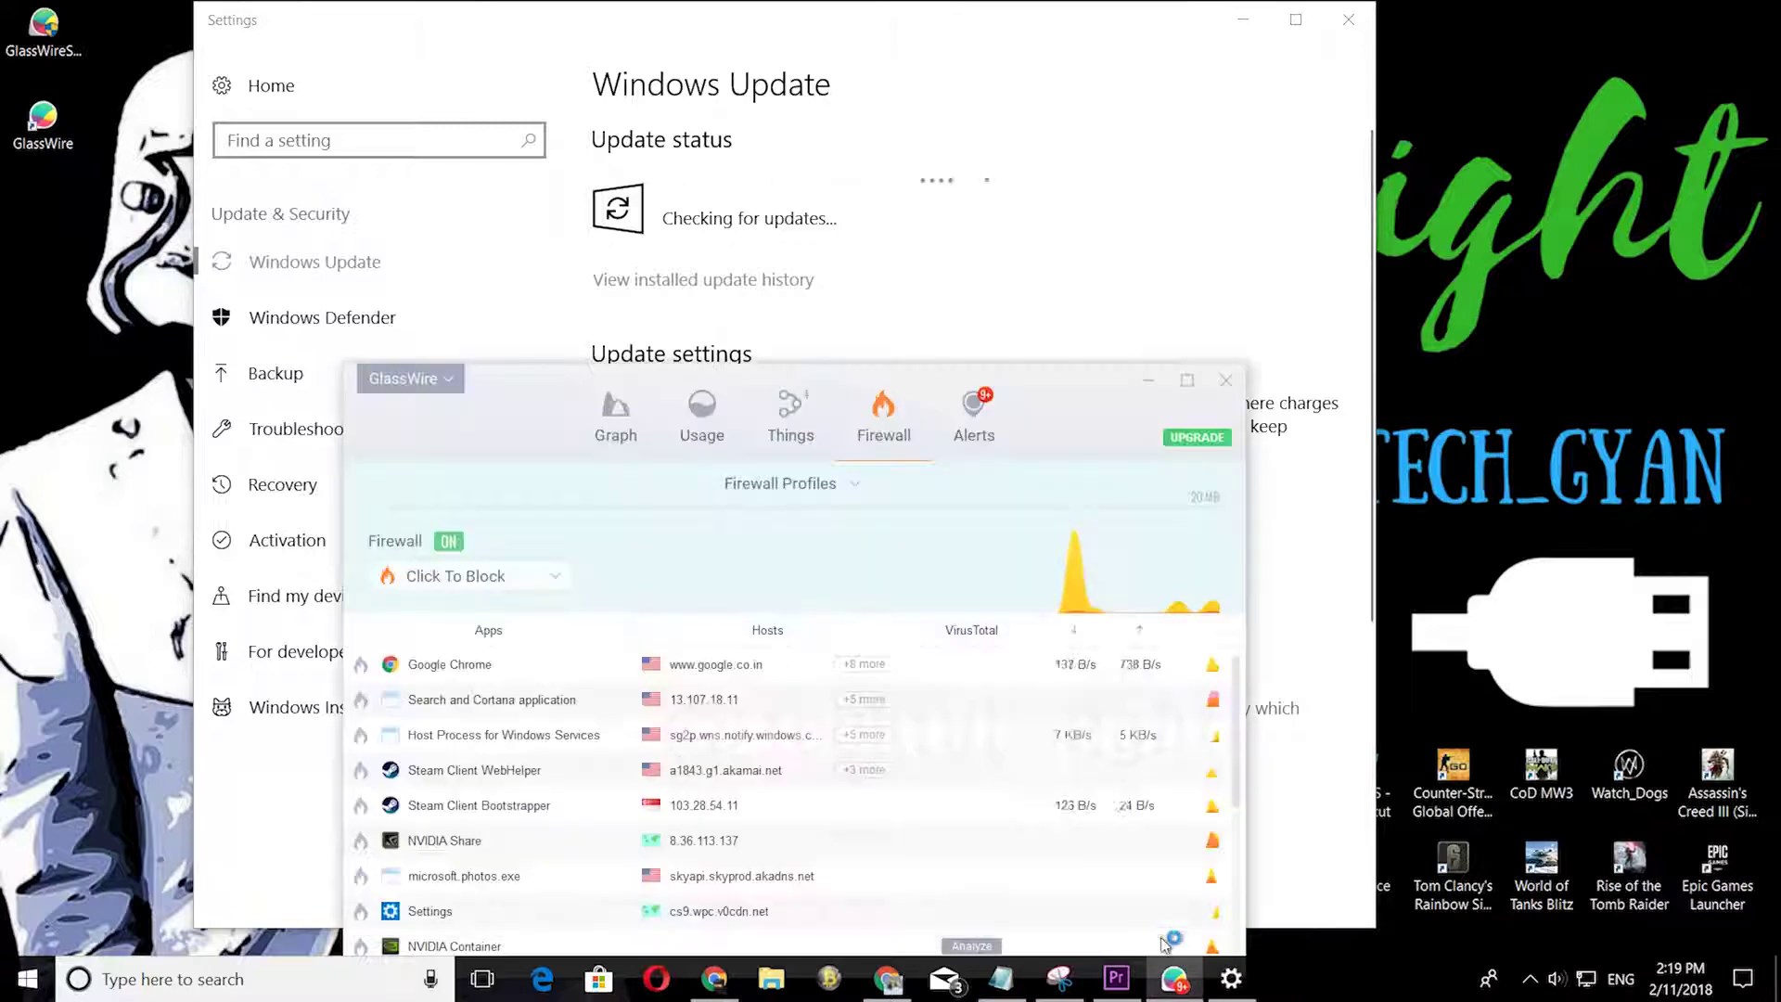
left_click_drag(529, 390, 529, 149)
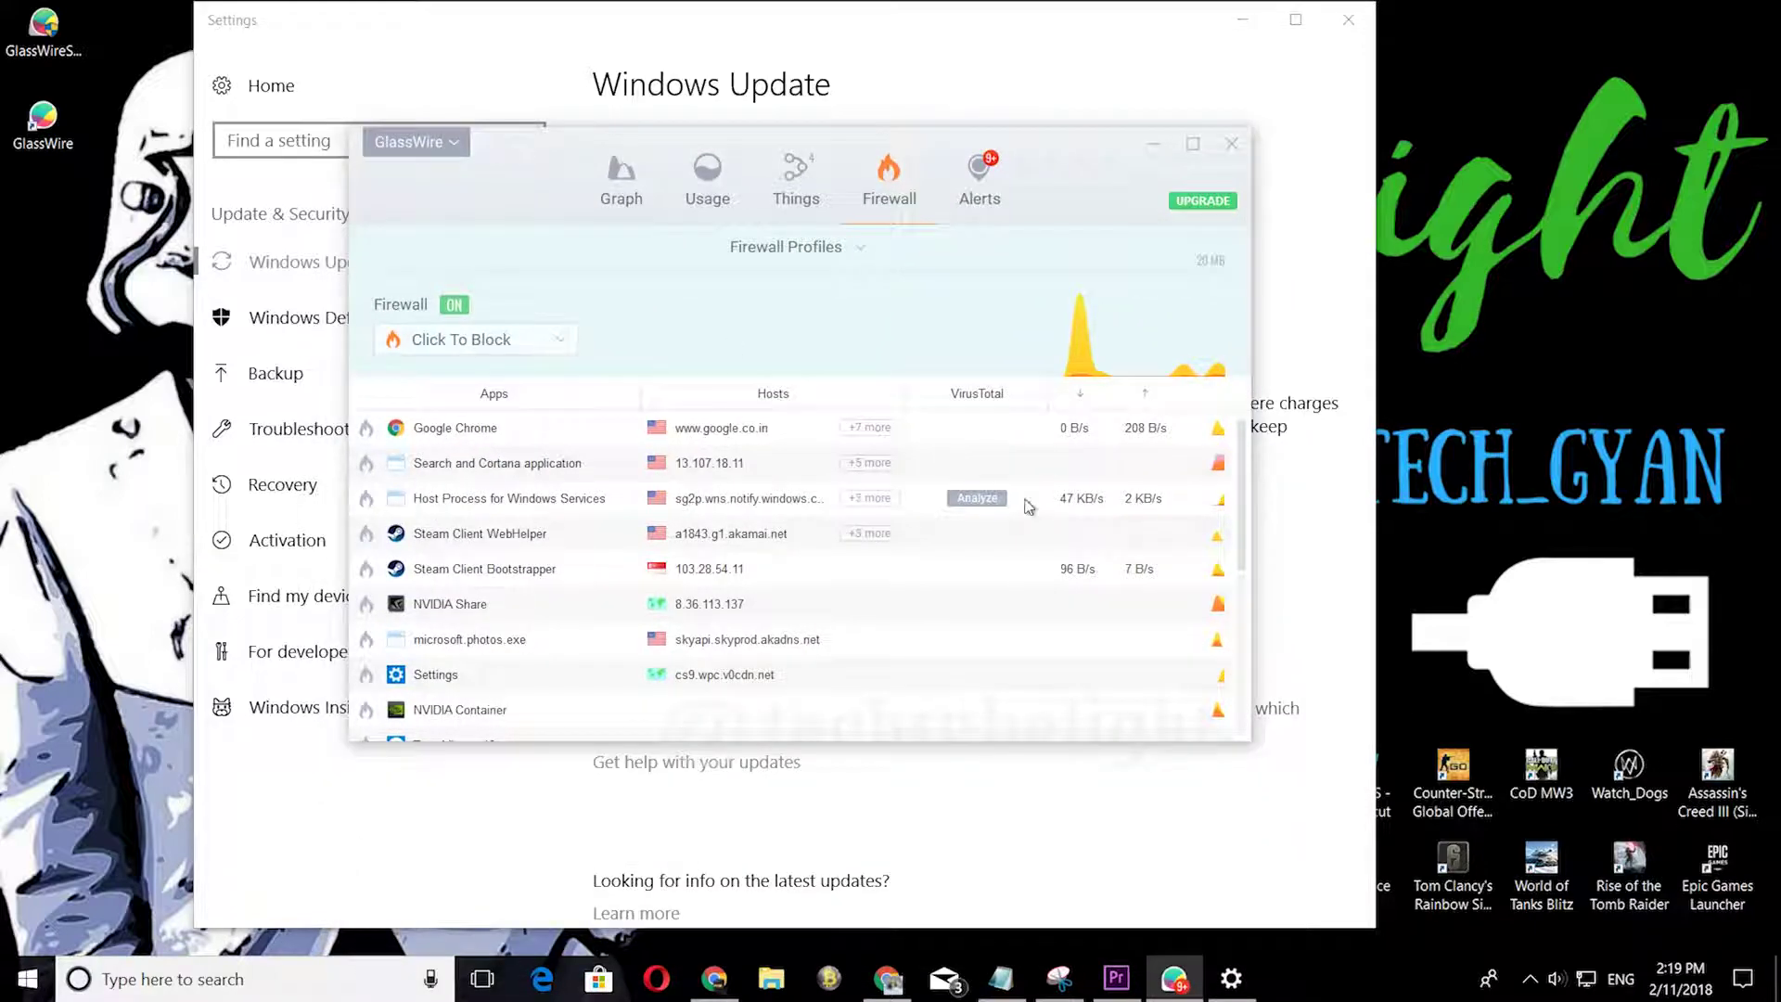